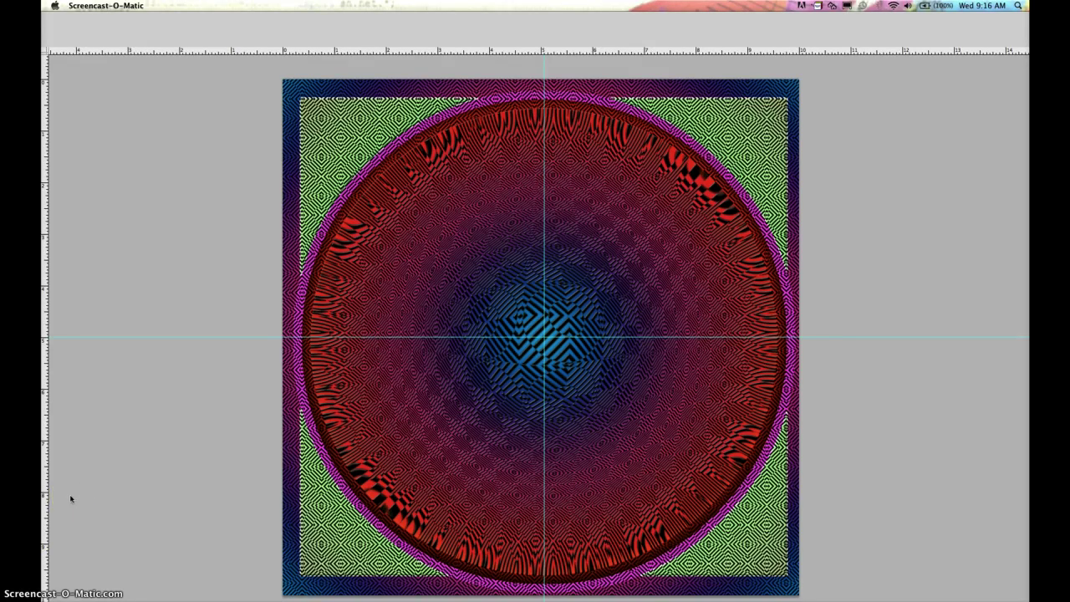
- Bring the Photoshop workspace back into view and bring the Actions panel to the front
left_click(177, 405)
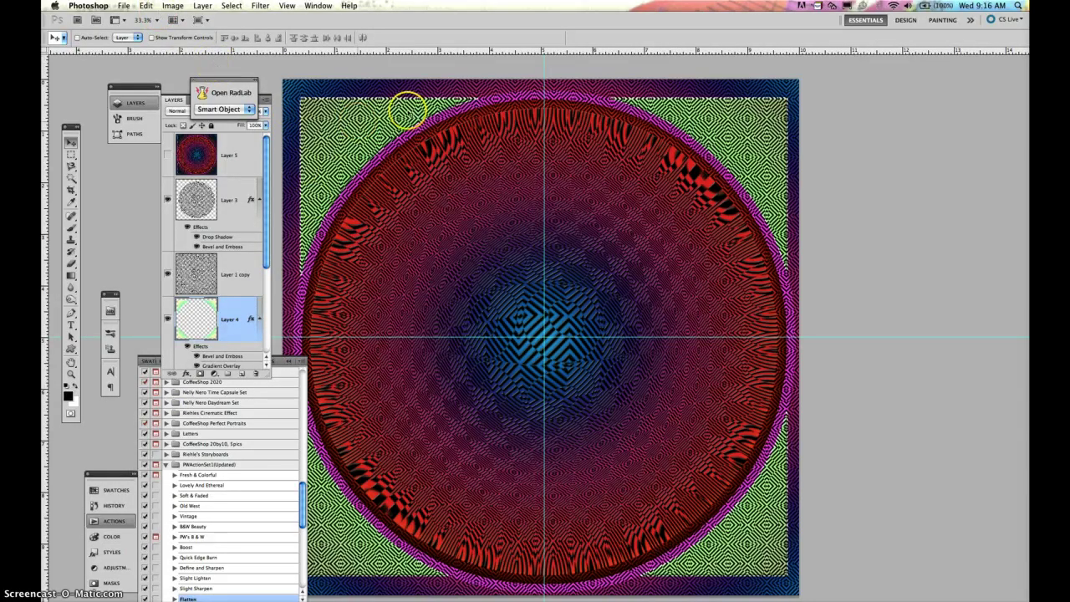
left_click(123, 6)
left_click(126, 25)
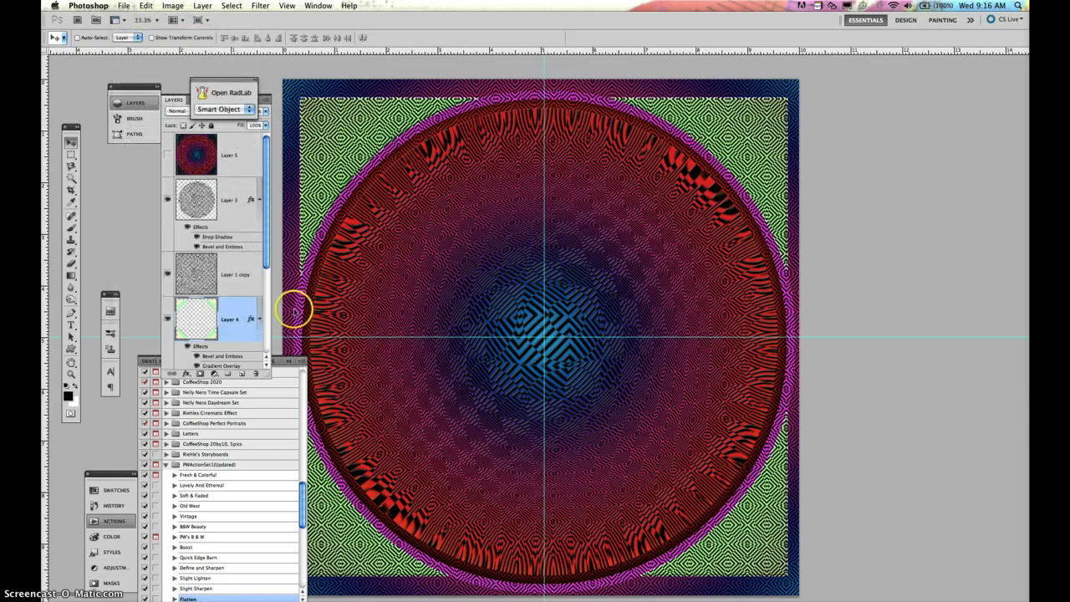
left_click(291, 364)
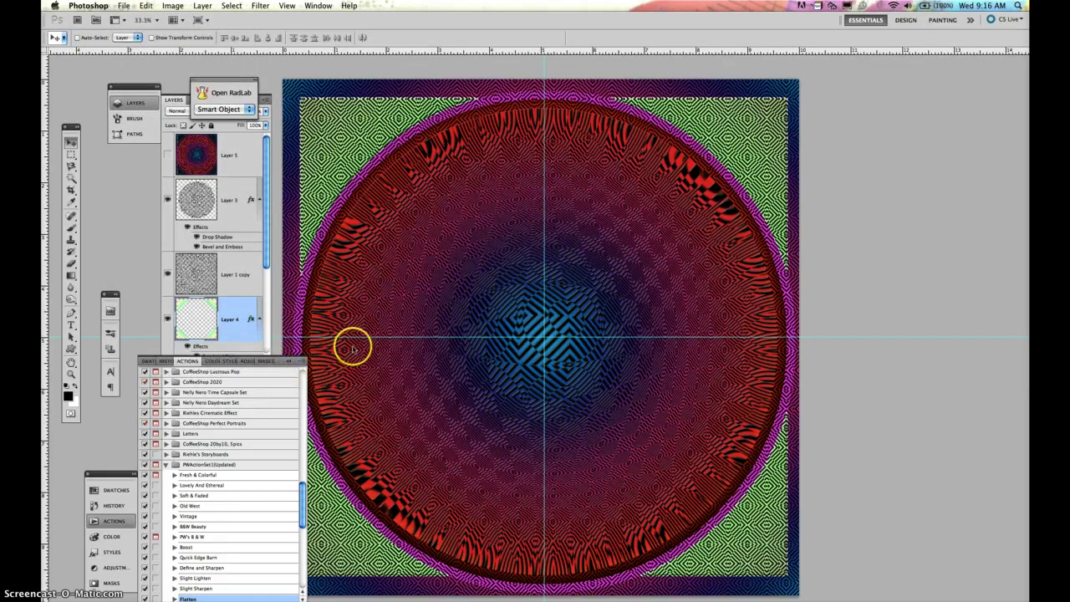
- Create a new white 10 × 10 inch document at 300 pixels/inch, then collapse the Actions panel
key("super+n")
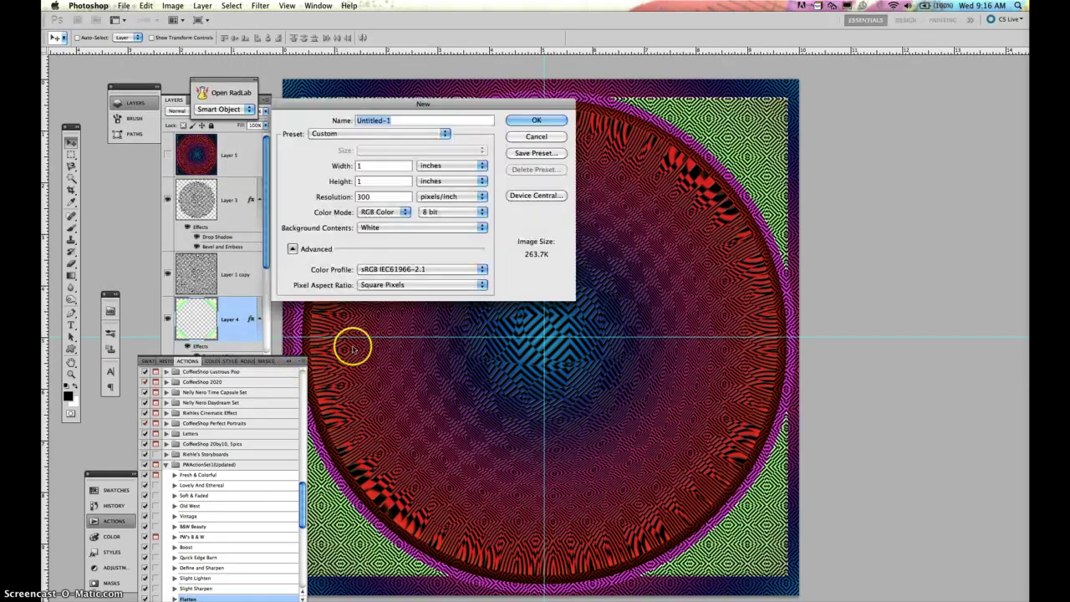
left_click(370, 166)
type("0")
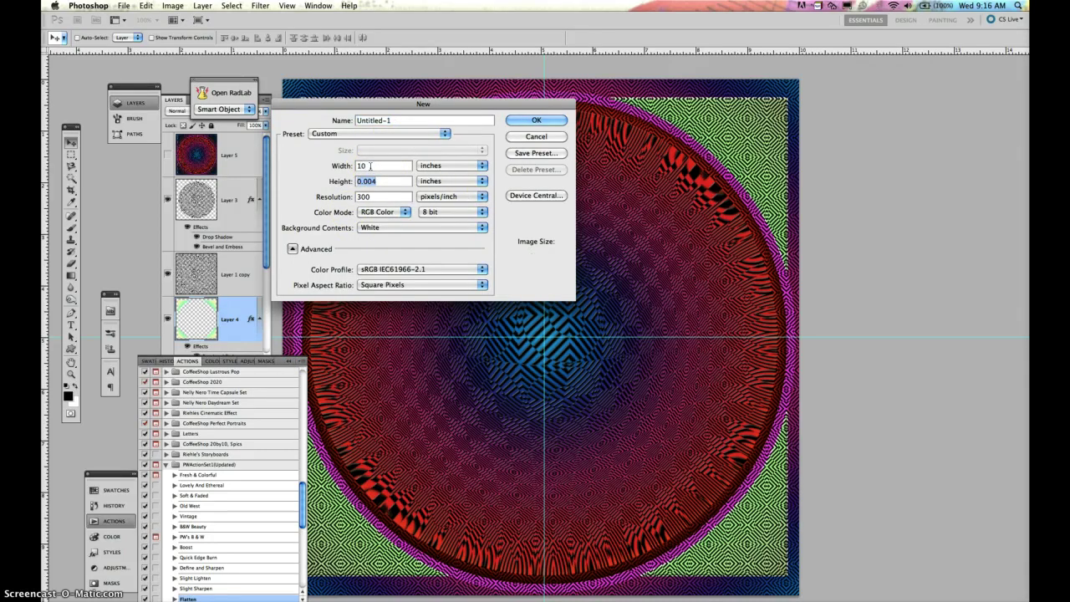
key("Tab")
left_click(612, 208)
double_click(386, 182)
type("10")
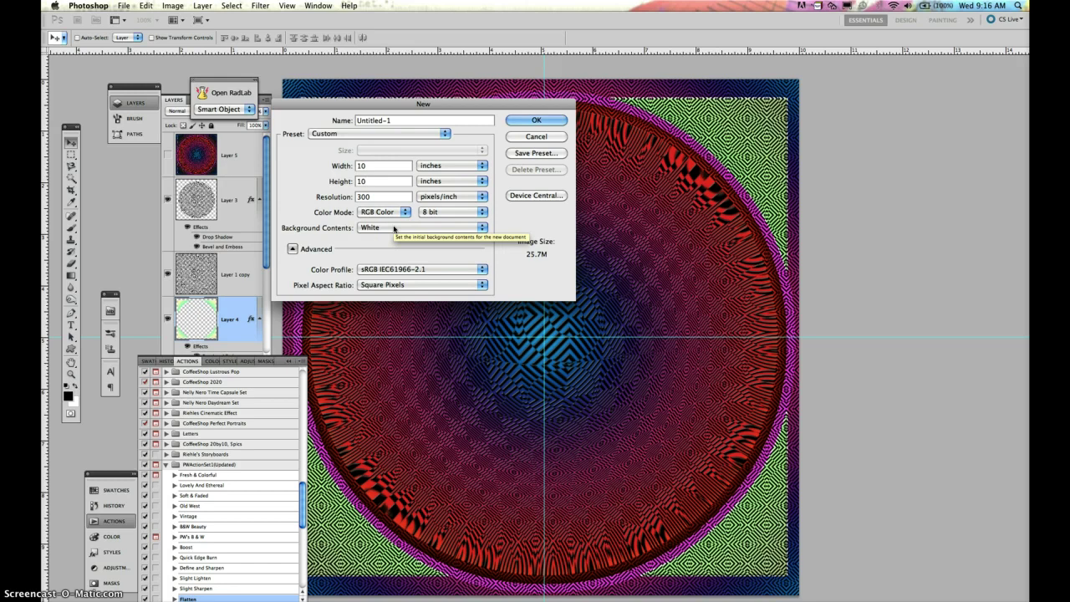
left_click(510, 124)
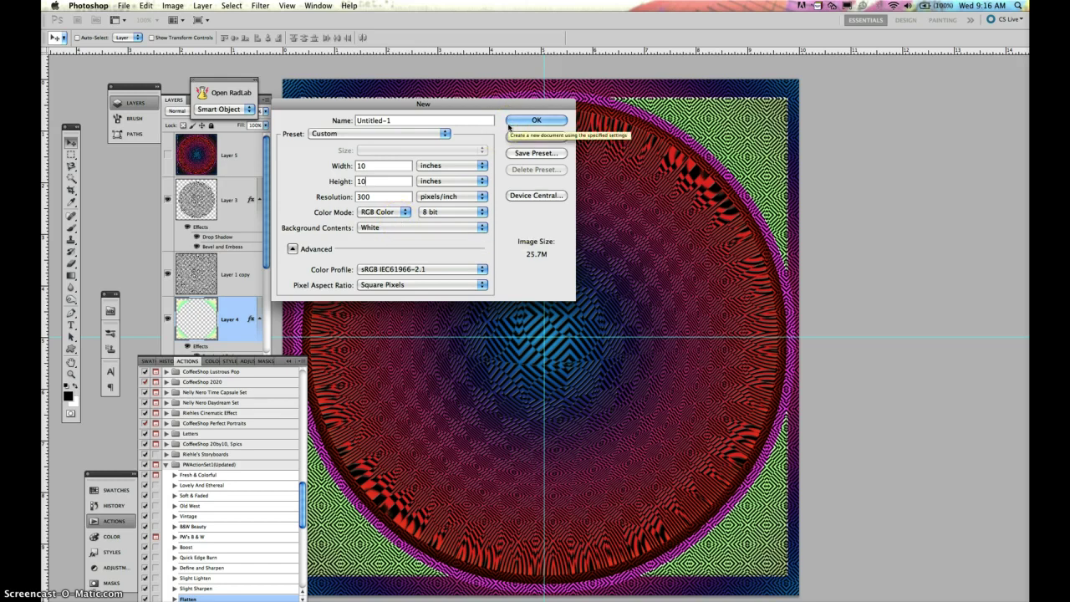
left_click(510, 122)
left_click(394, 296)
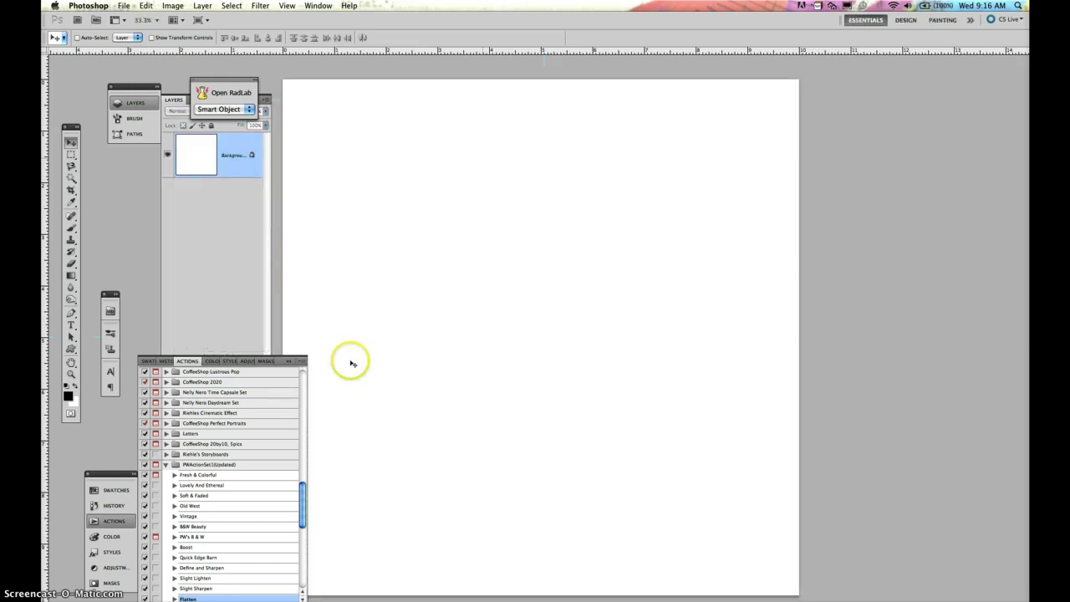
left_click(291, 362)
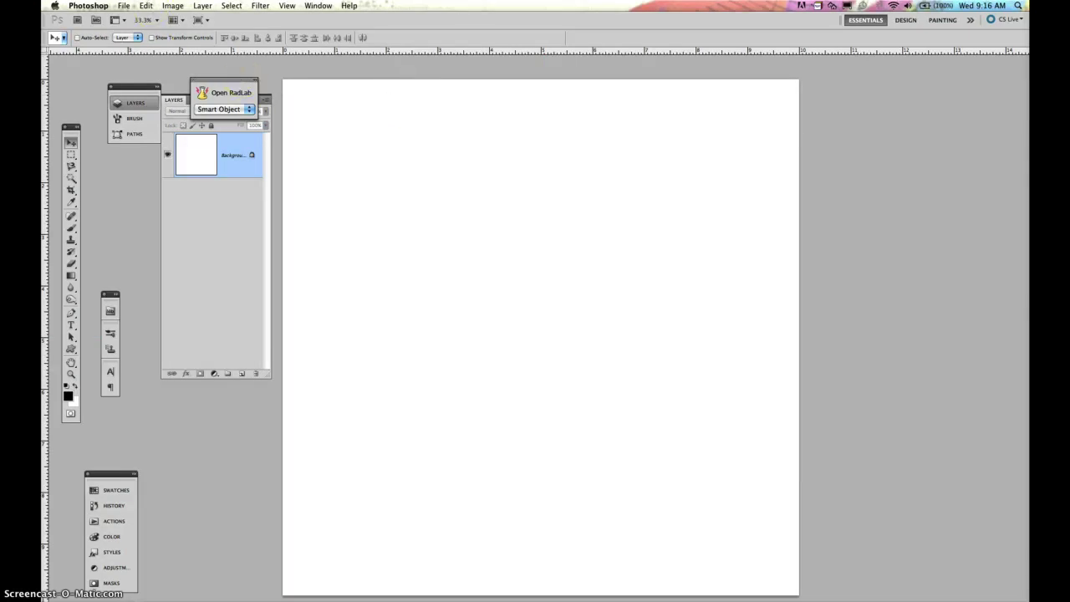
- Create another new document with width and height set to 0.5 inches
left_click(123, 6)
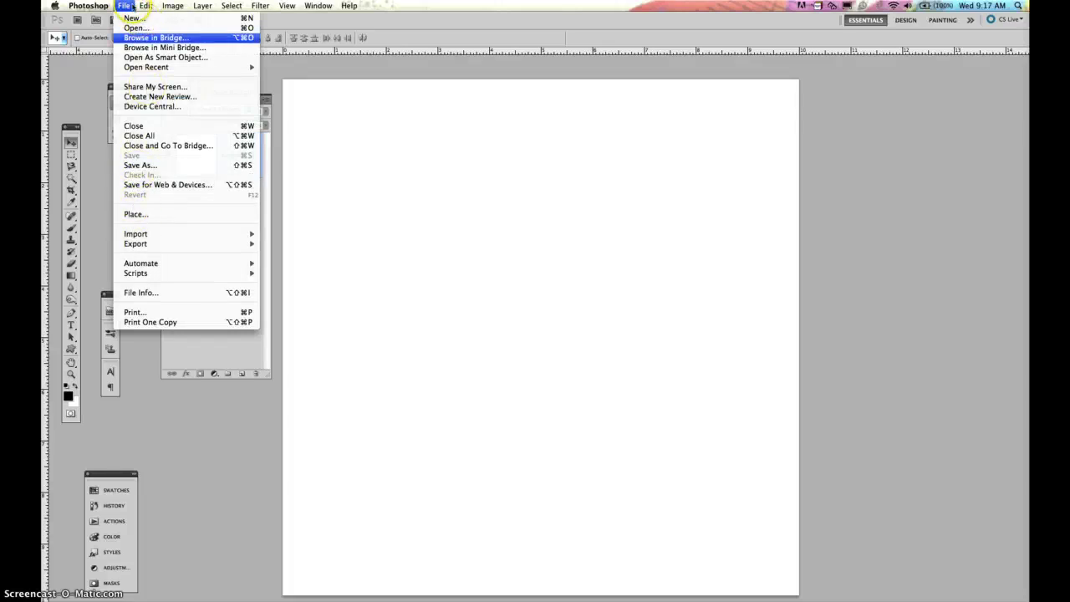
left_click(126, 6)
key("super+n")
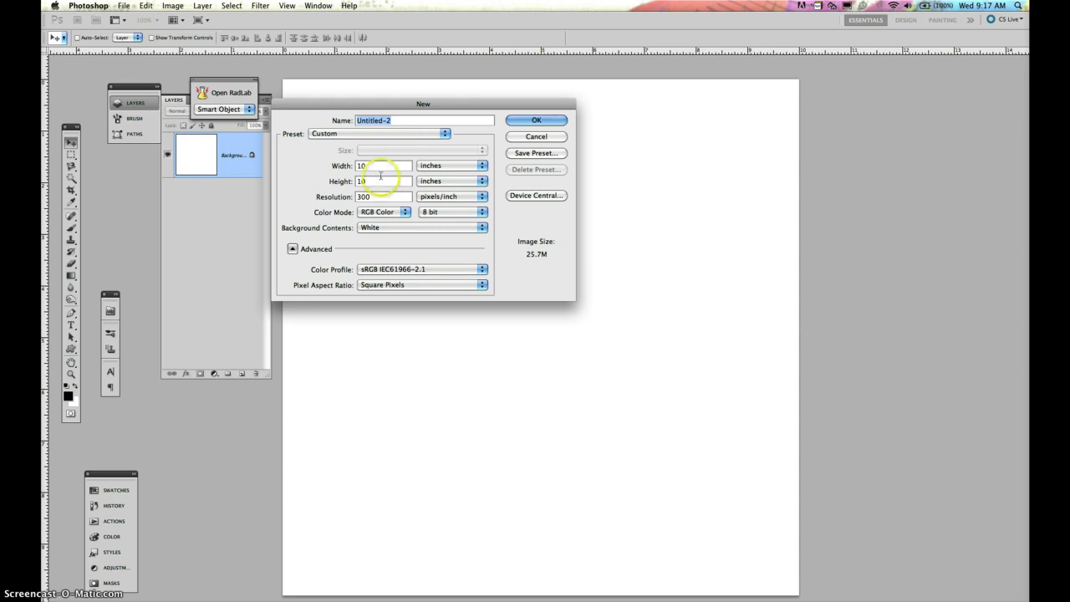
double_click(377, 165)
type(".5")
key("Tab")
key("BackSpace")
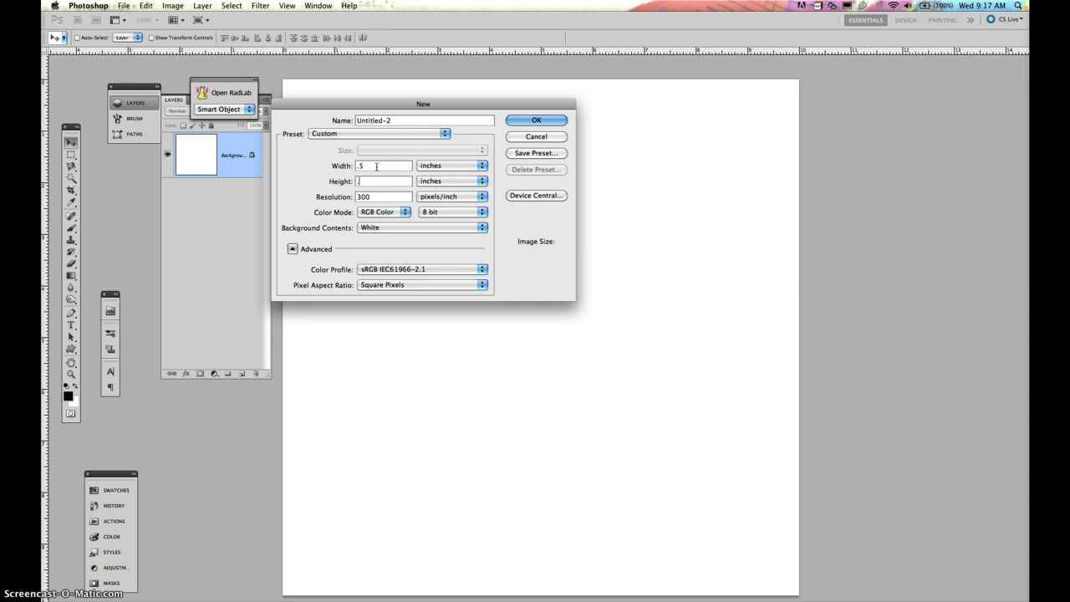
key("Return")
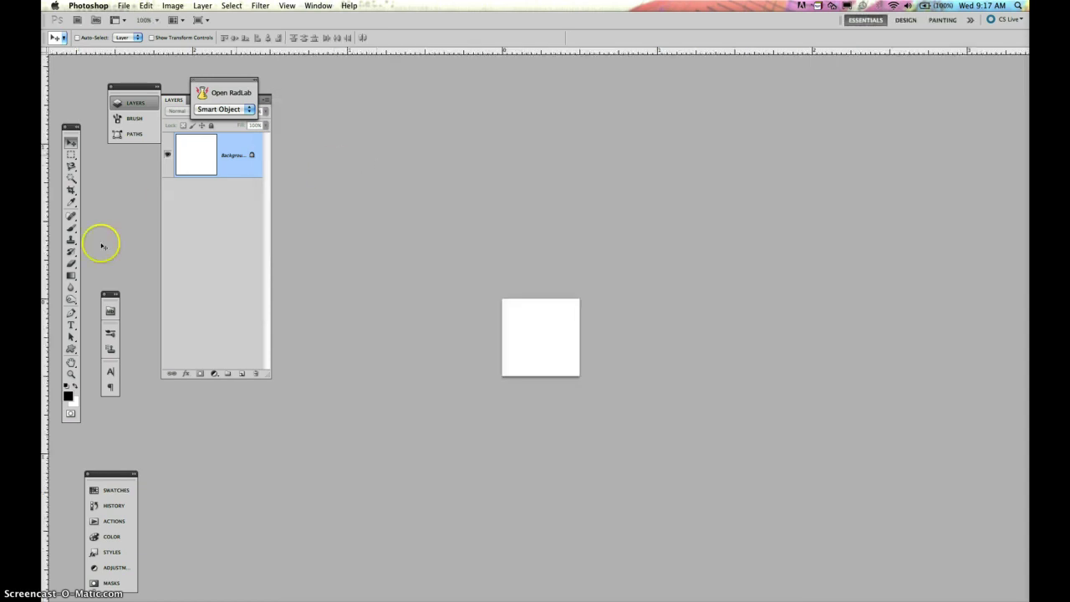
- Select the Brush tool and choose the 377 px round mandala brush preset
left_click(72, 226)
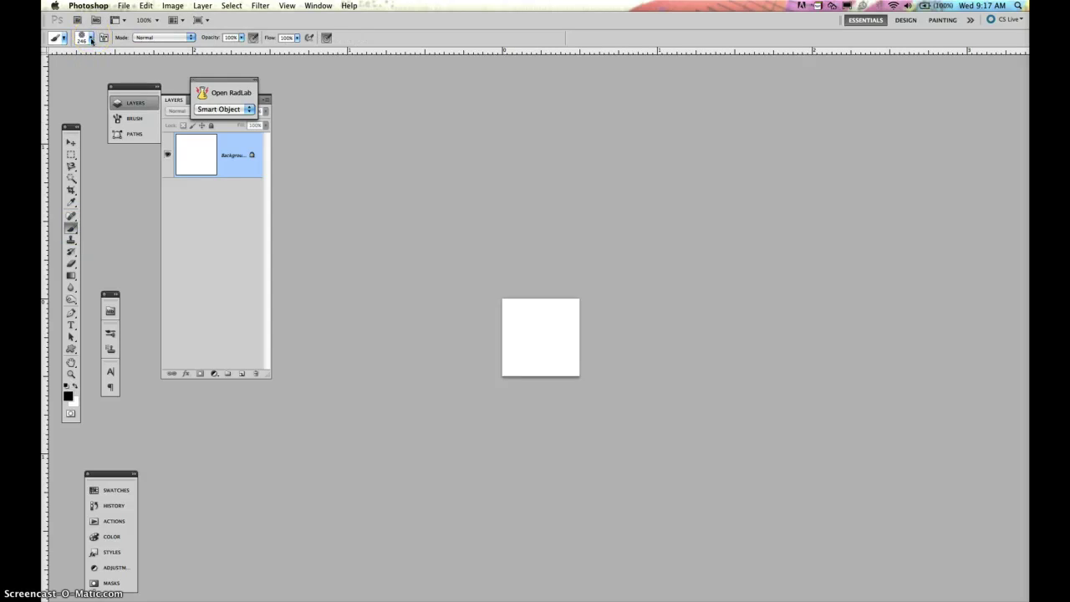
left_click(91, 38)
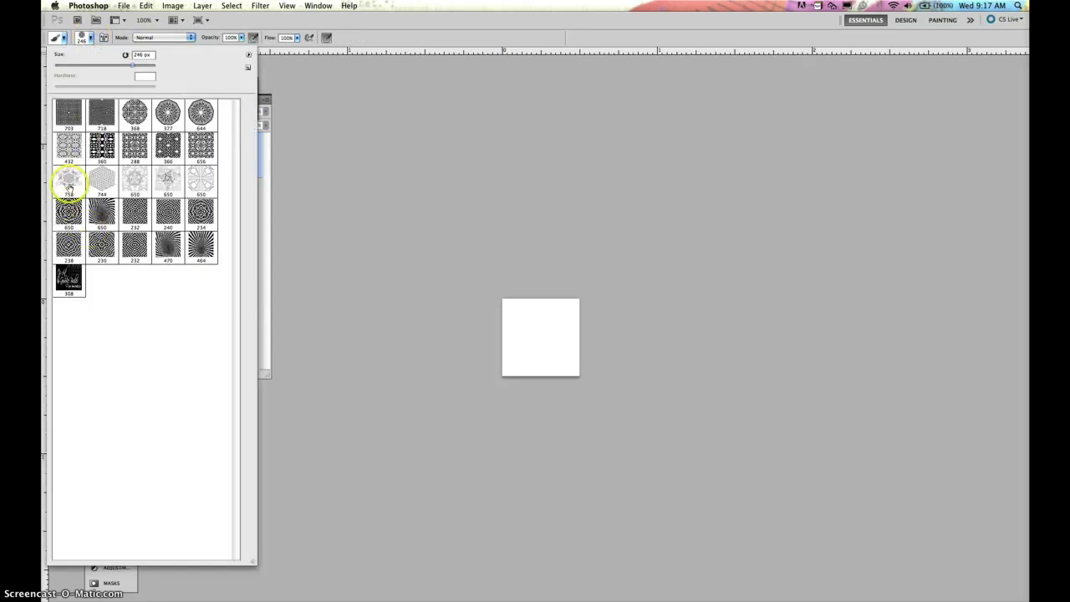
left_click(69, 144)
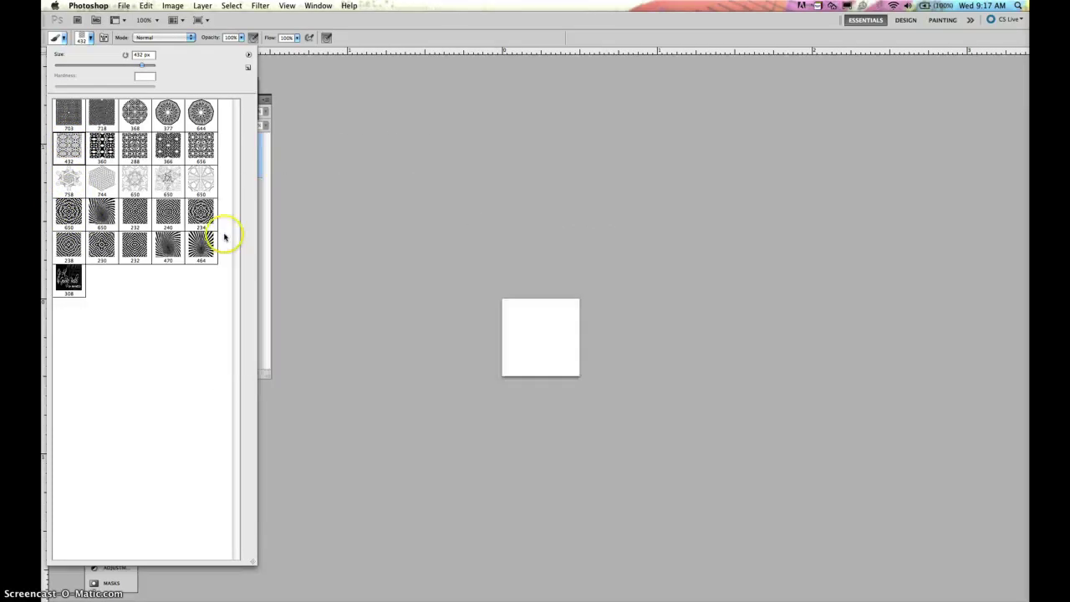
left_click(168, 146)
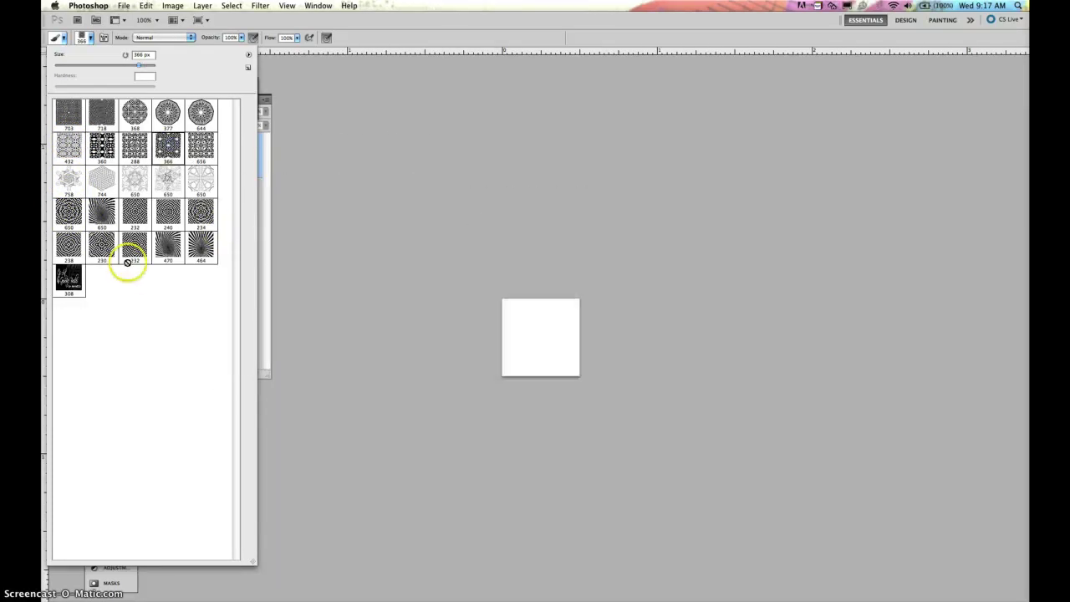
left_click(201, 145)
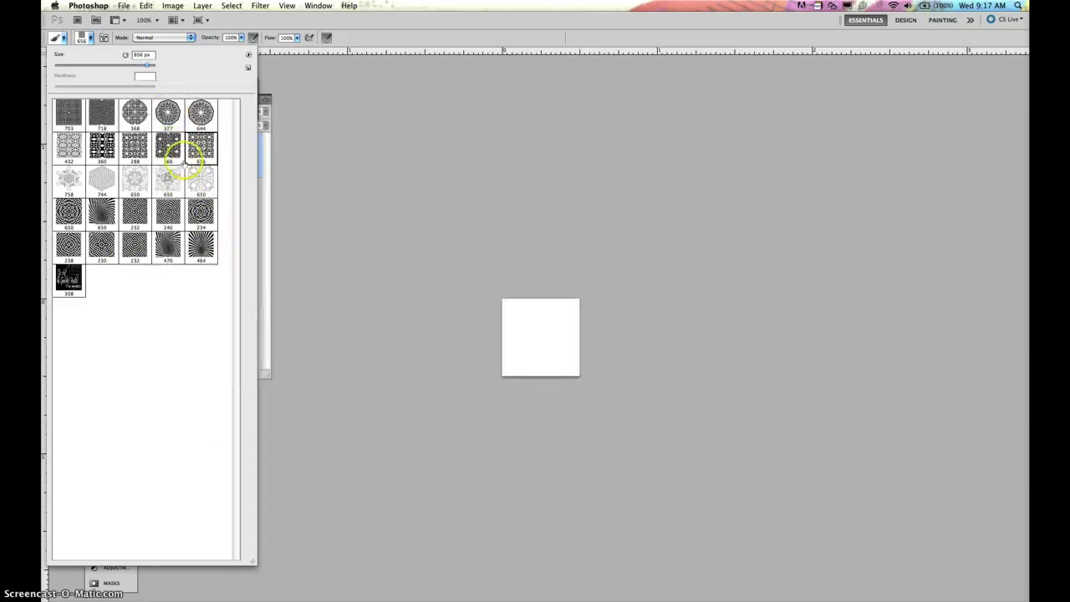
left_click(168, 113)
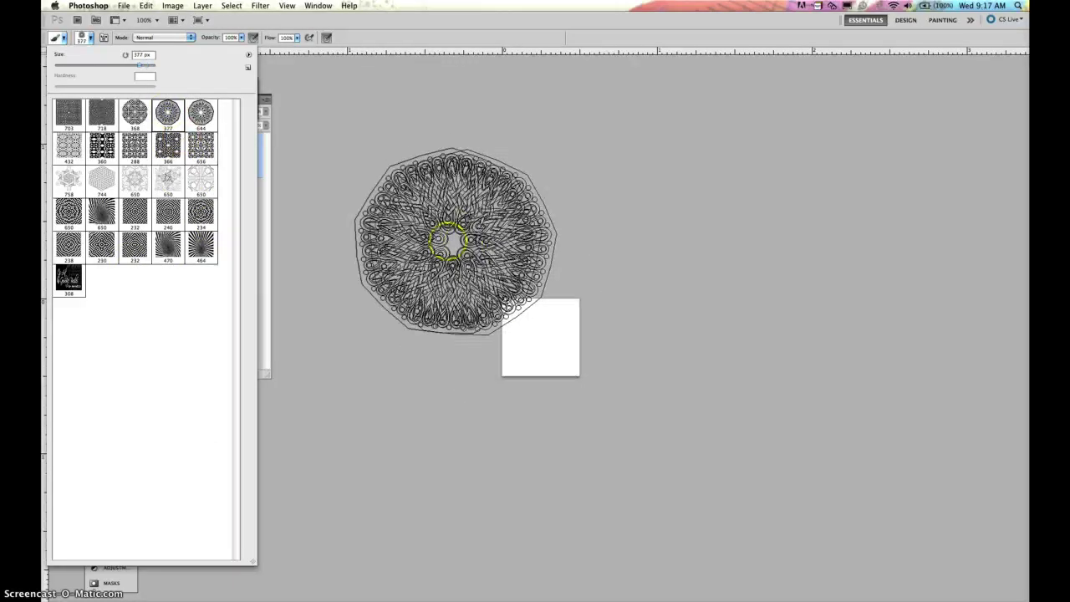
- Test-stamp the mandala at different sizes, settling on a 139 px brush
mouse_move(144, 64)
left_mouse_down()
mouse_move(103, 69)
mouse_move(125, 67)
left_mouse_up()
left_click(541, 338)
key("ctrl+z")
left_click(552, 343)
key("ctrl+z")
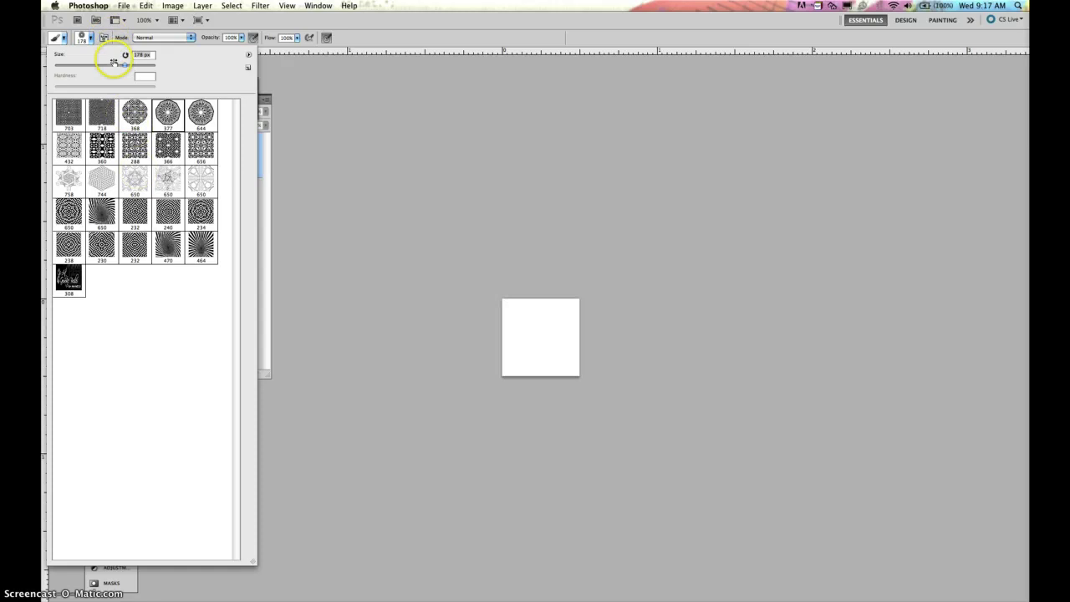
left_click_drag(125, 66, 115, 65)
left_click(537, 343)
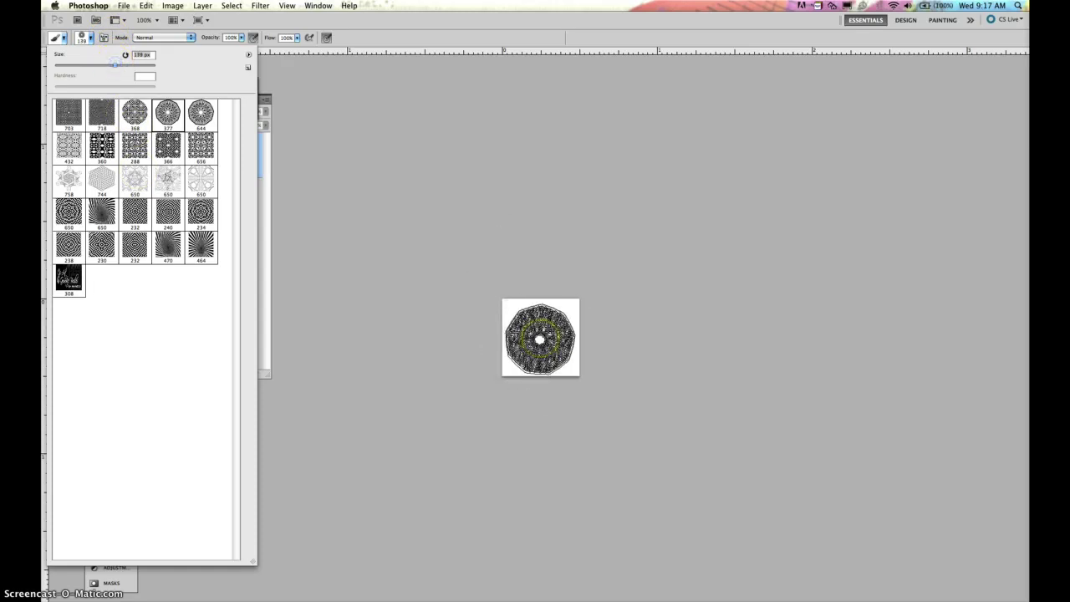
left_click(540, 338)
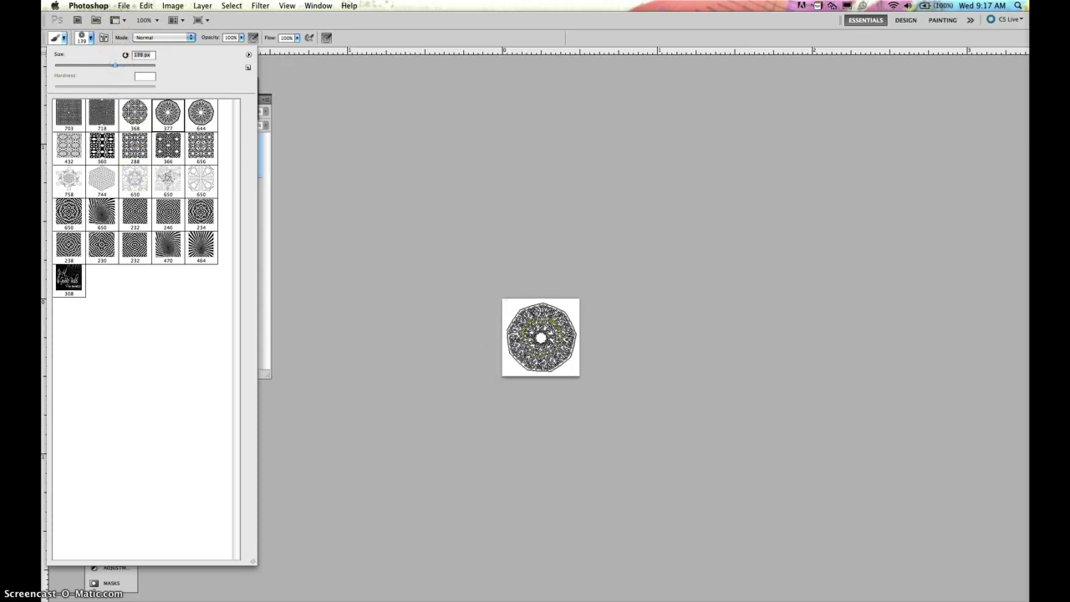
- Add a new Layer 1 and stamp the dark mandala onto the small square
left_click(263, 262)
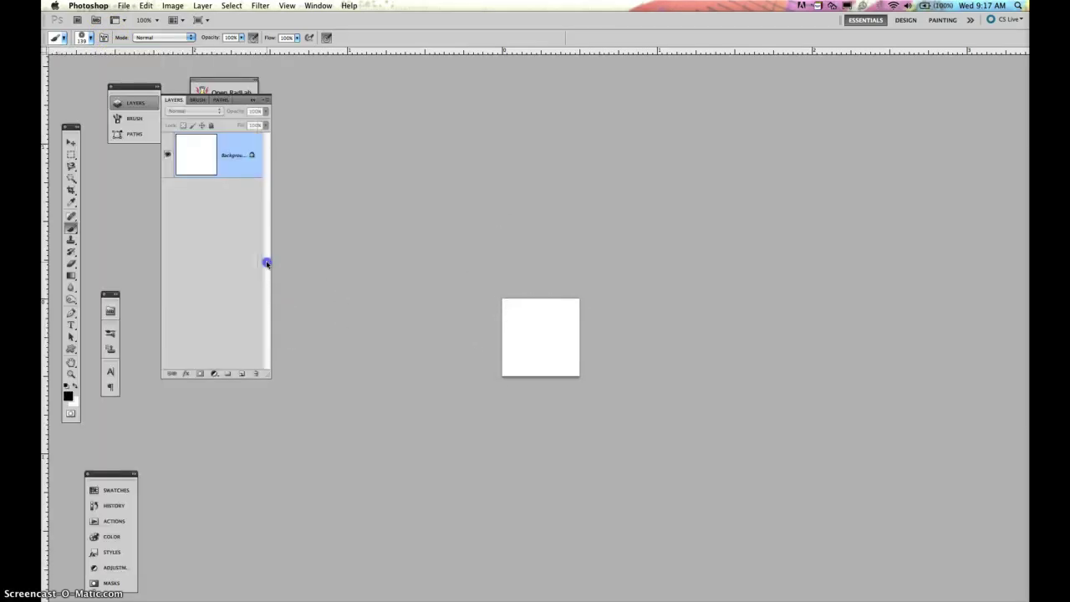
left_click(241, 374)
left_click(540, 336)
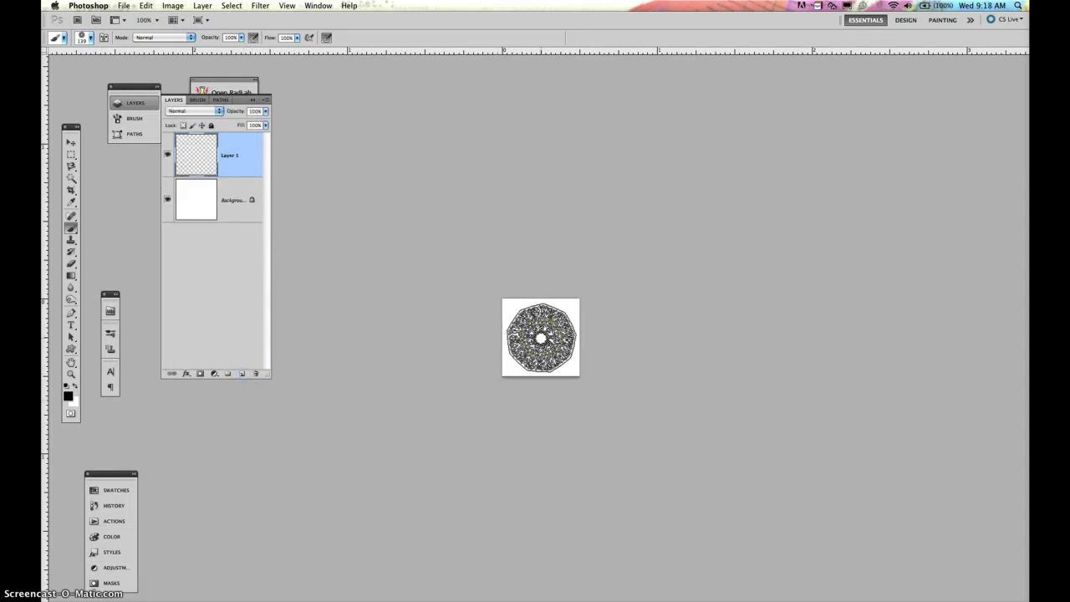
left_click(540, 338)
- Scale the mandala to about 108%, merge it into Background, and select the whole canvas
key("super+t")
left_click_drag(578, 372, 581, 373)
left_click_drag(505, 301, 503, 298)
key("Return")
key("b")
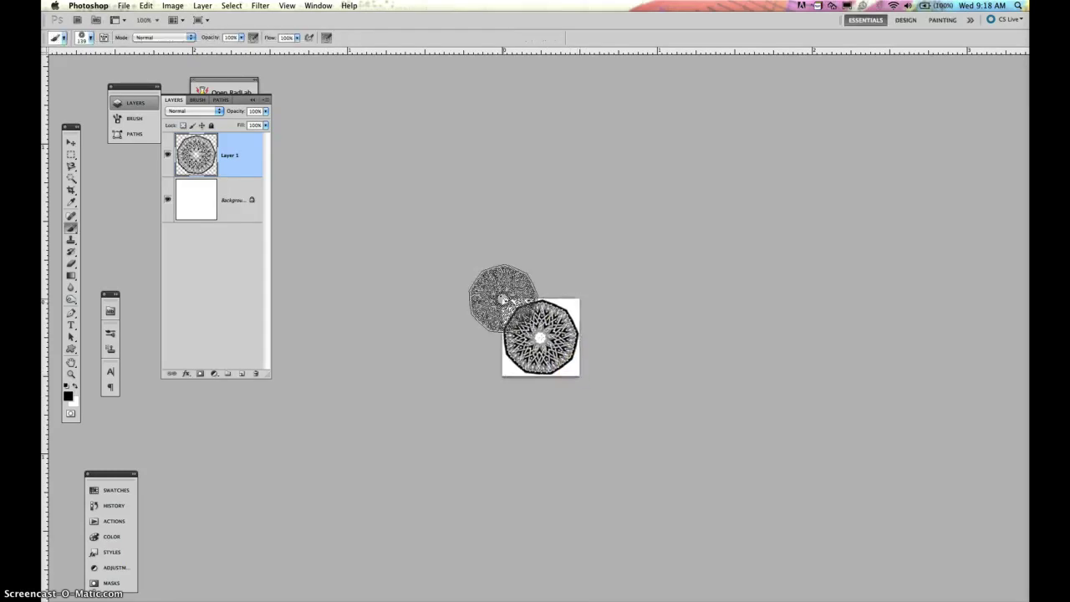
key("super+e")
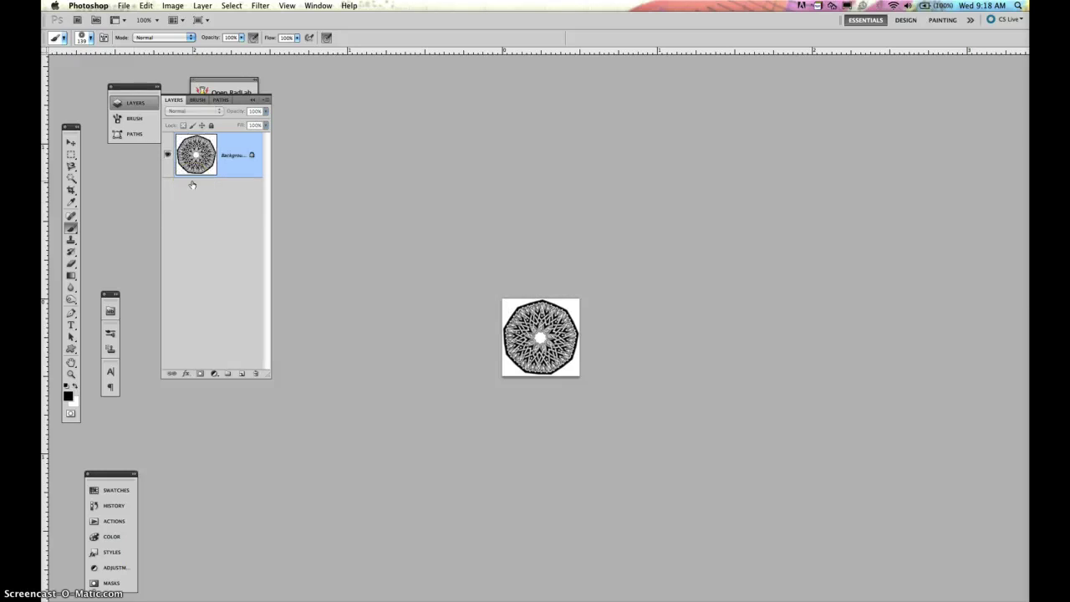
key("super+a")
- Define the mandala square as a new pattern named 'Pattern 12' via Edit > Define Pattern
left_click(145, 6)
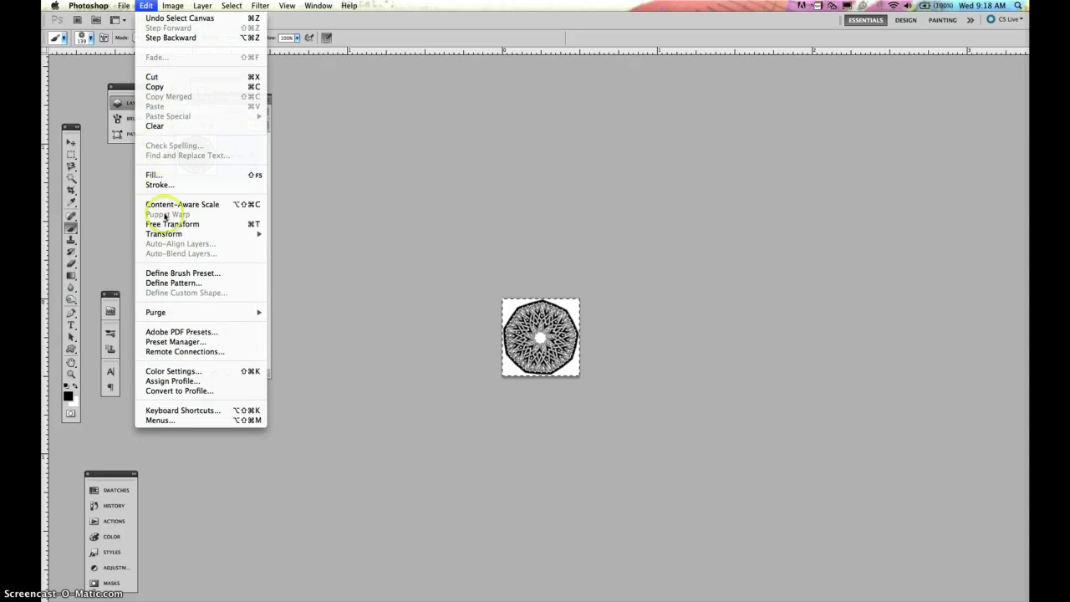
left_click(168, 284)
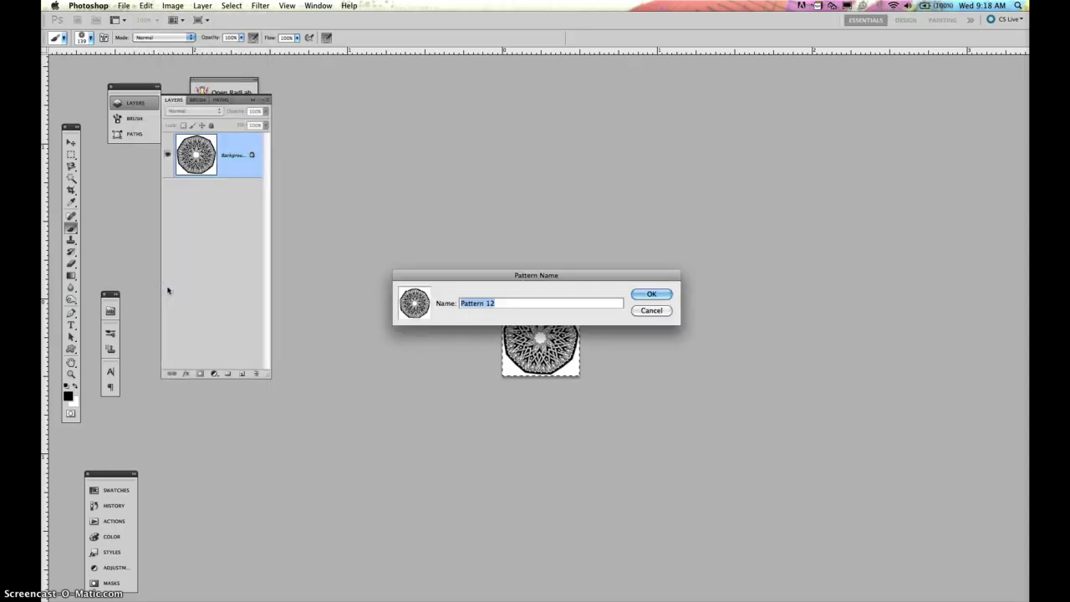
key("Return")
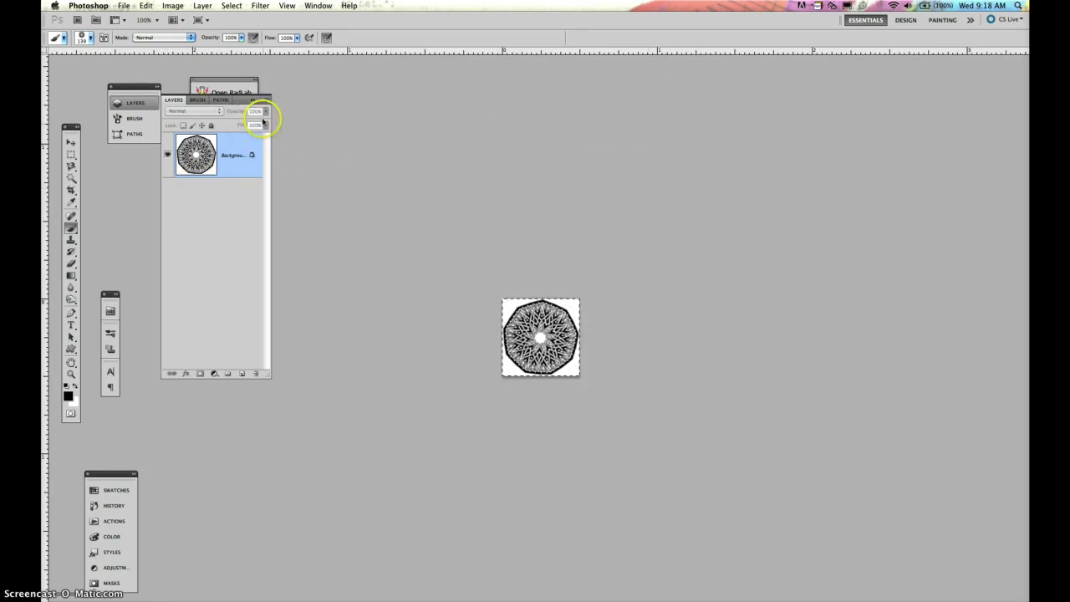
- Switch to Untitled-1, convert its Background to Layer 0, and open its Layer Style dialog
left_click(317, 5)
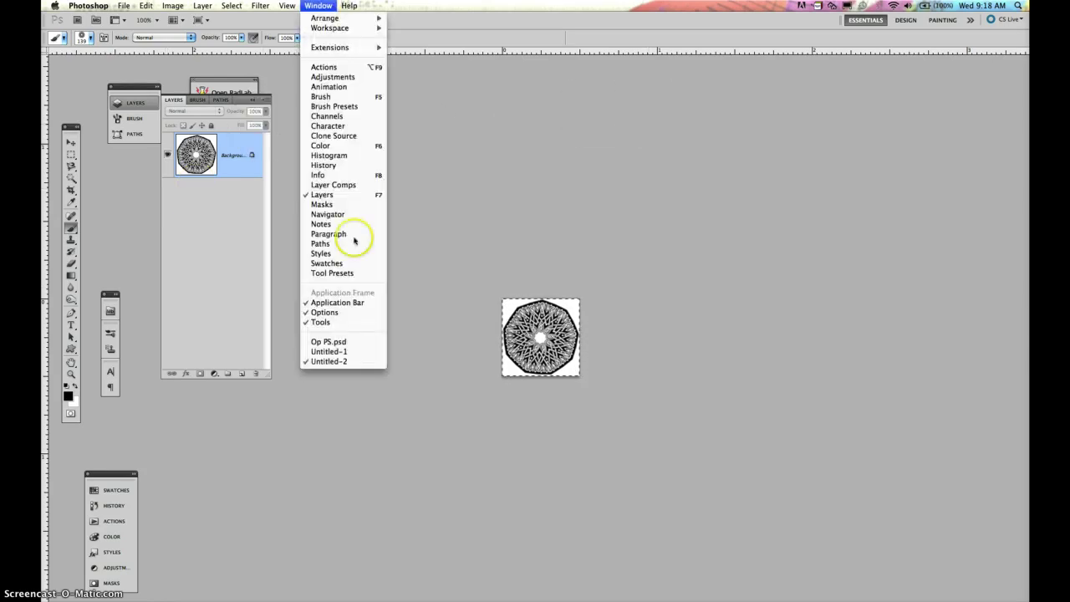
left_click(348, 355)
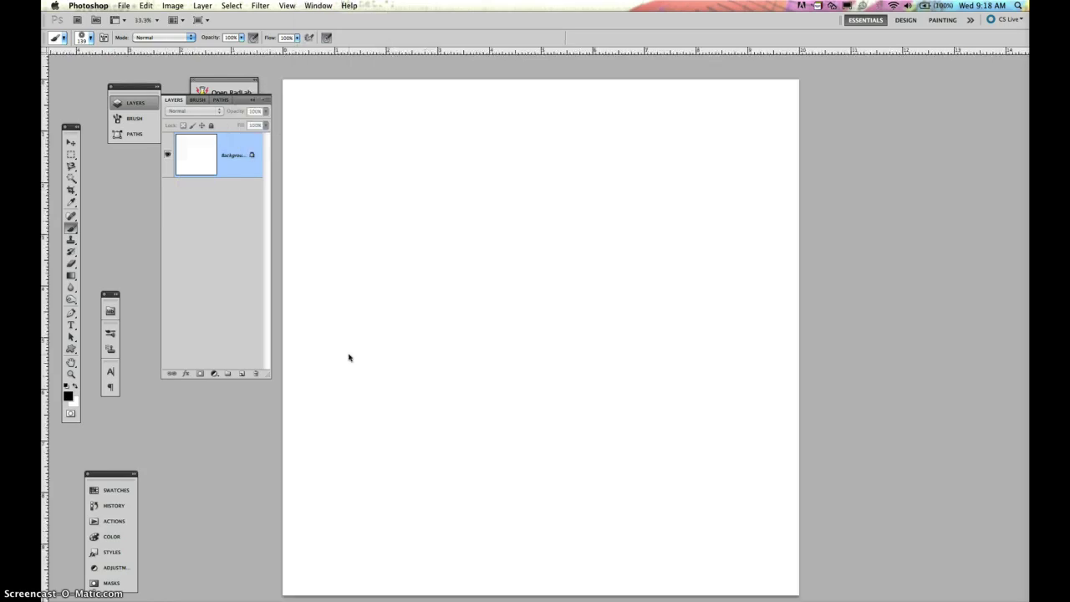
double_click(193, 163)
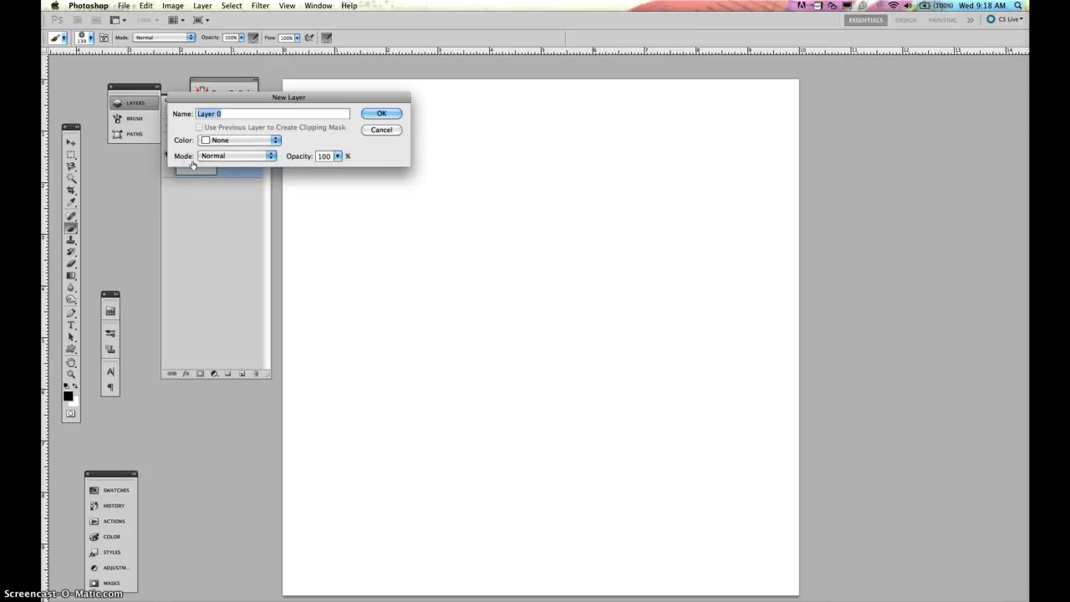
key("Return")
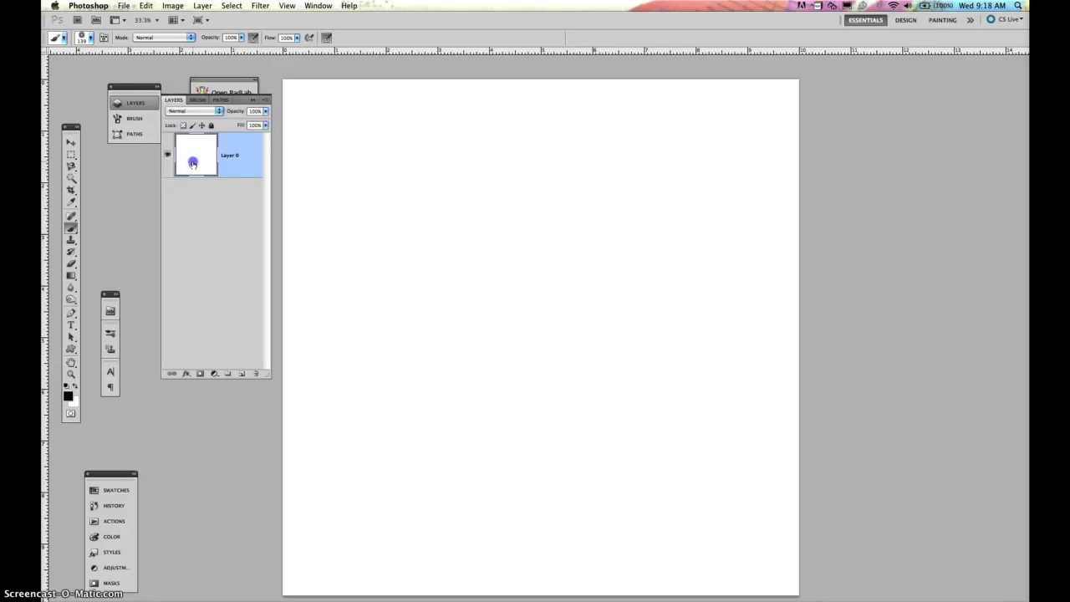
double_click(192, 163)
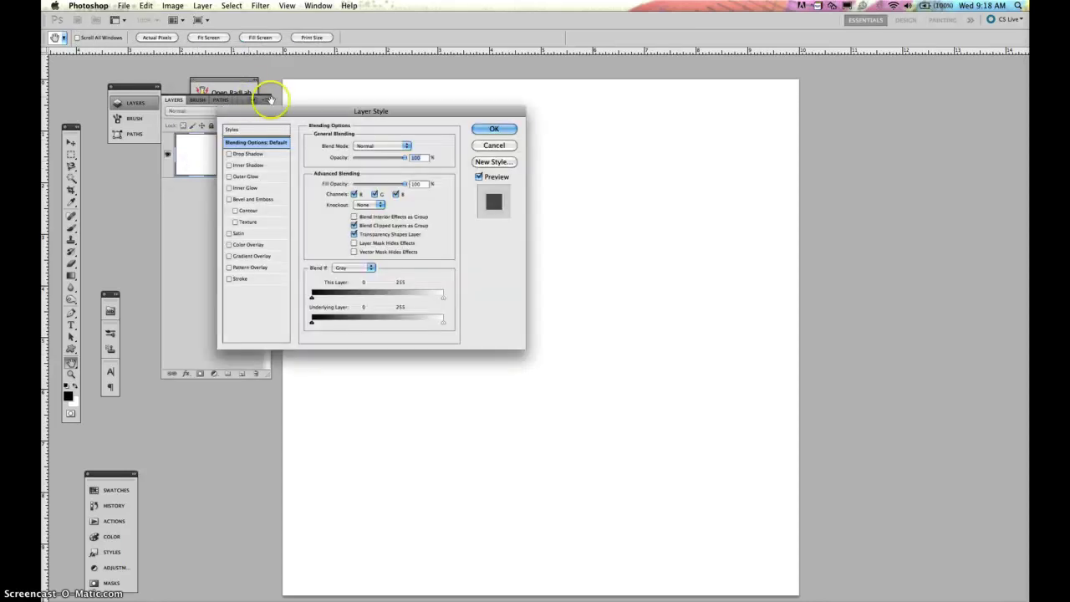
- Give Layer 0 a Pattern Overlay of the black-and-white circle pattern at a reduced scale
left_click_drag(274, 109, 744, 112)
left_click(716, 271)
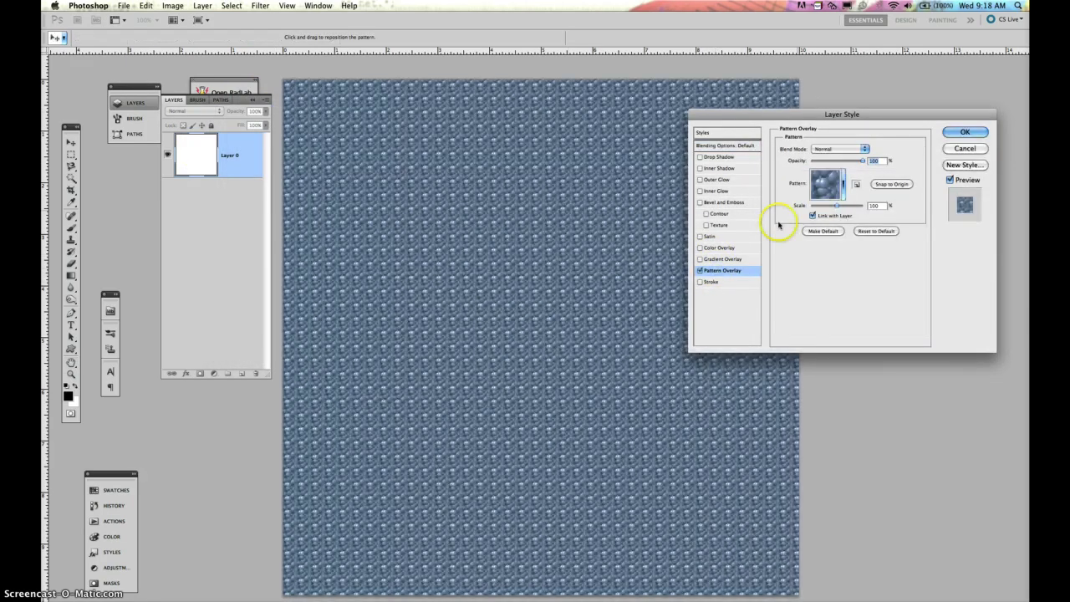
left_click(846, 185)
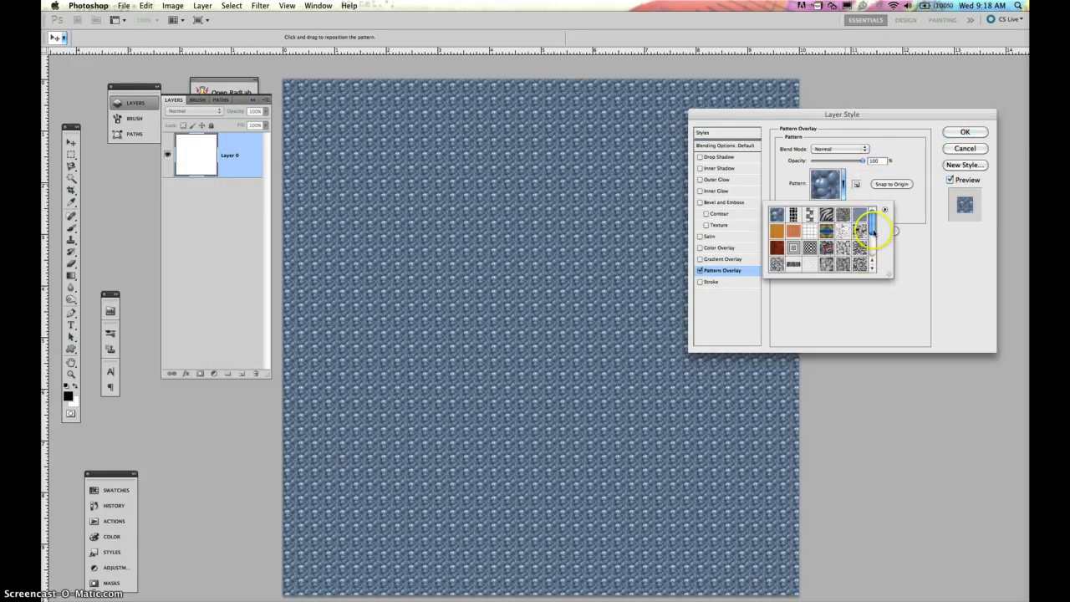
left_click(873, 257)
left_click(873, 258)
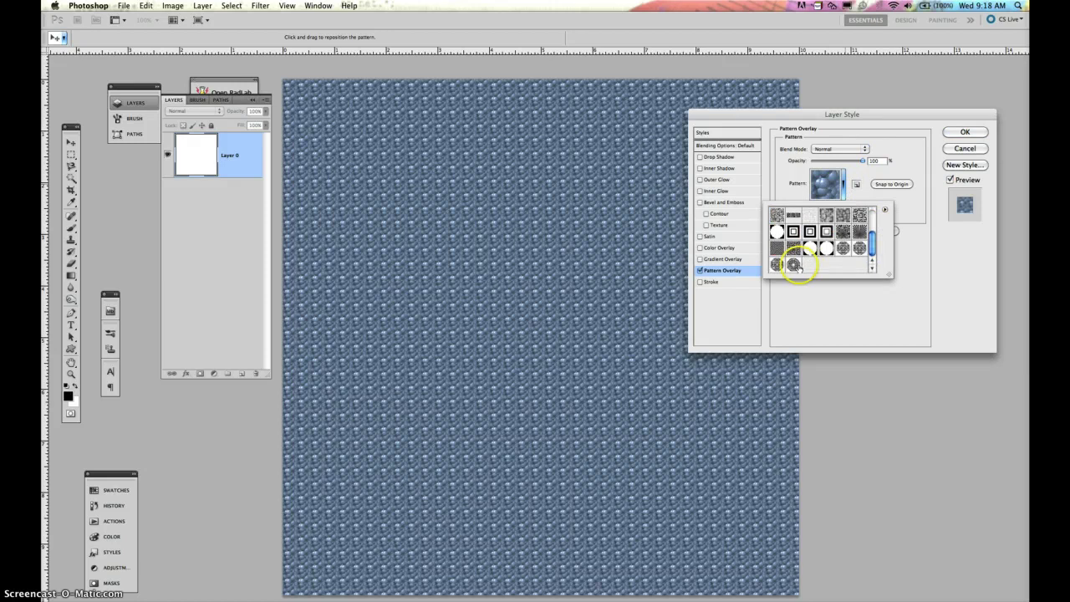
left_click(794, 264)
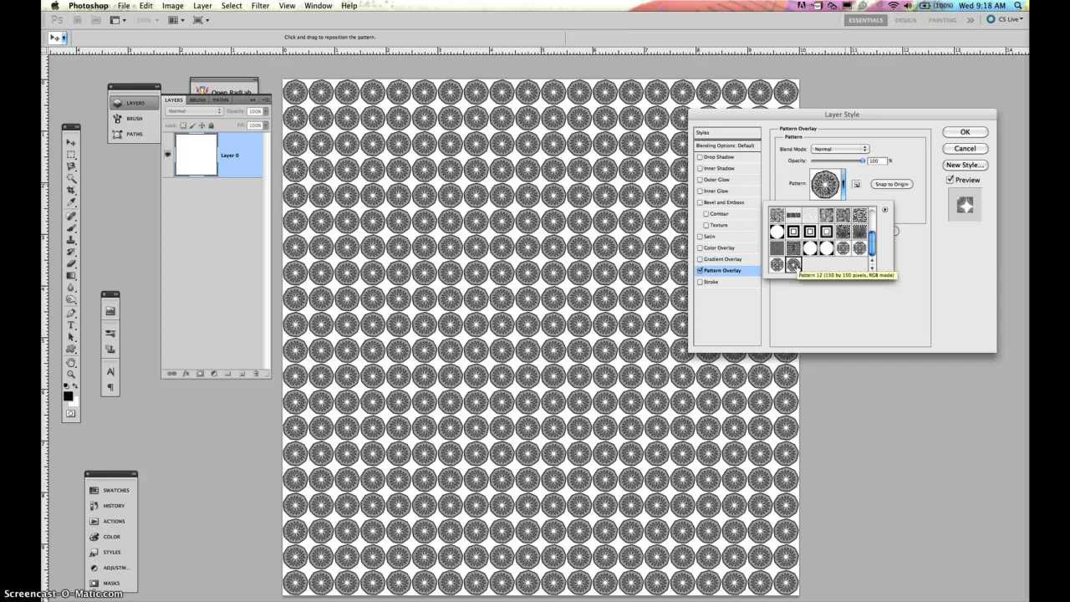
left_click(915, 226)
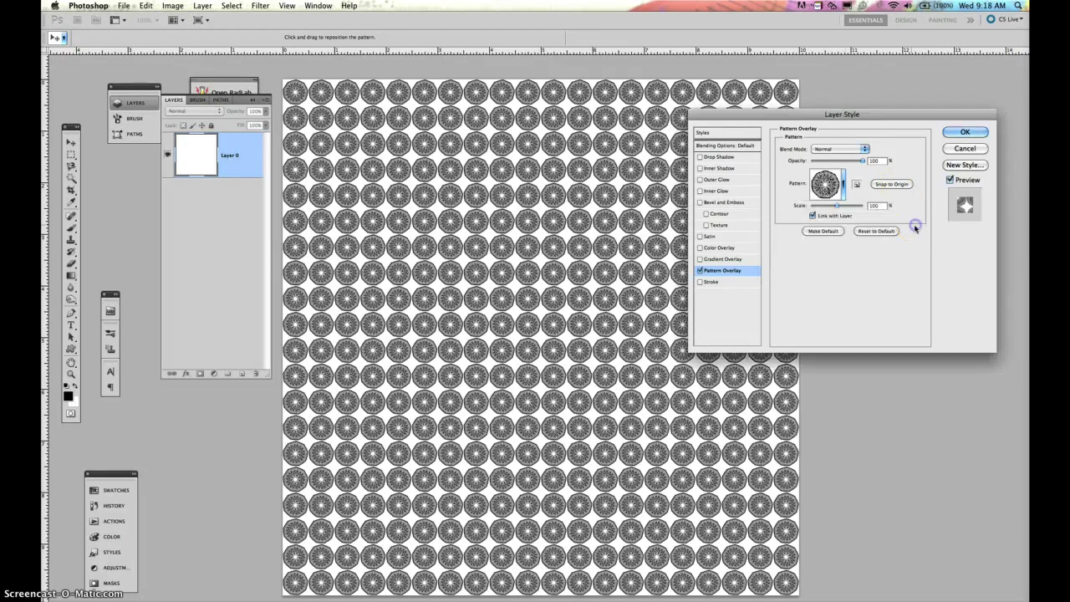
mouse_move(837, 210)
left_mouse_down()
mouse_move(848, 208)
mouse_move(824, 205)
left_mouse_up()
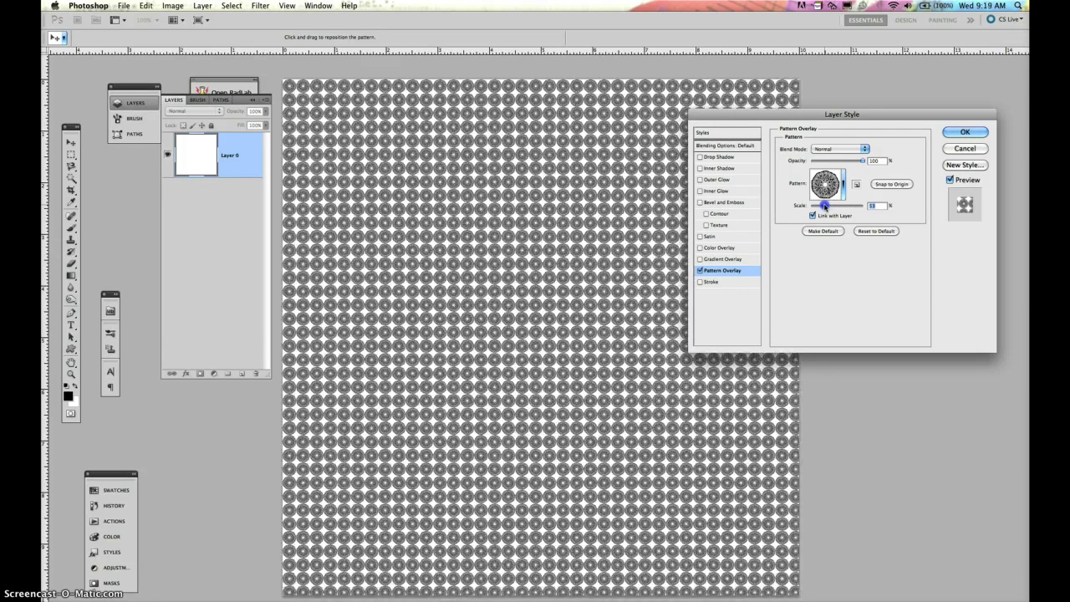
left_click_drag(825, 206, 827, 205)
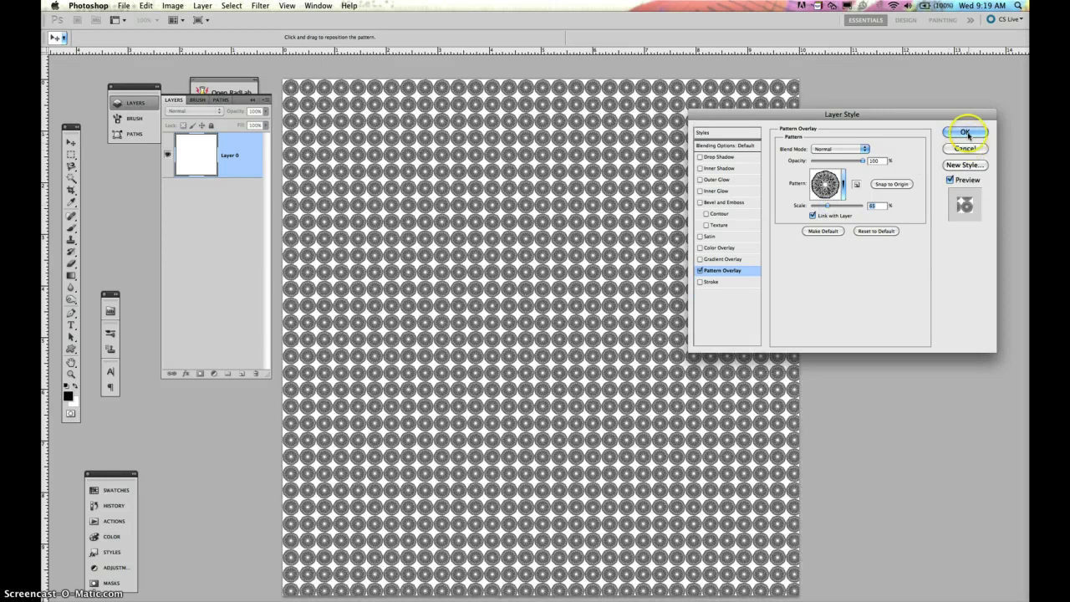
left_click(967, 134)
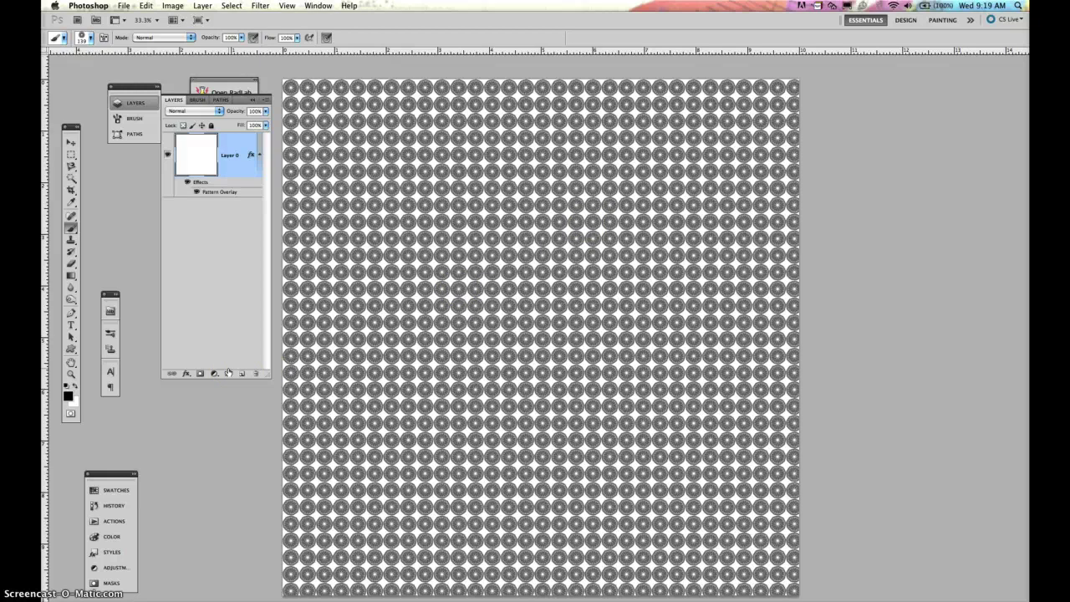
- Show the Channels panel from the Window menu
left_click(174, 389)
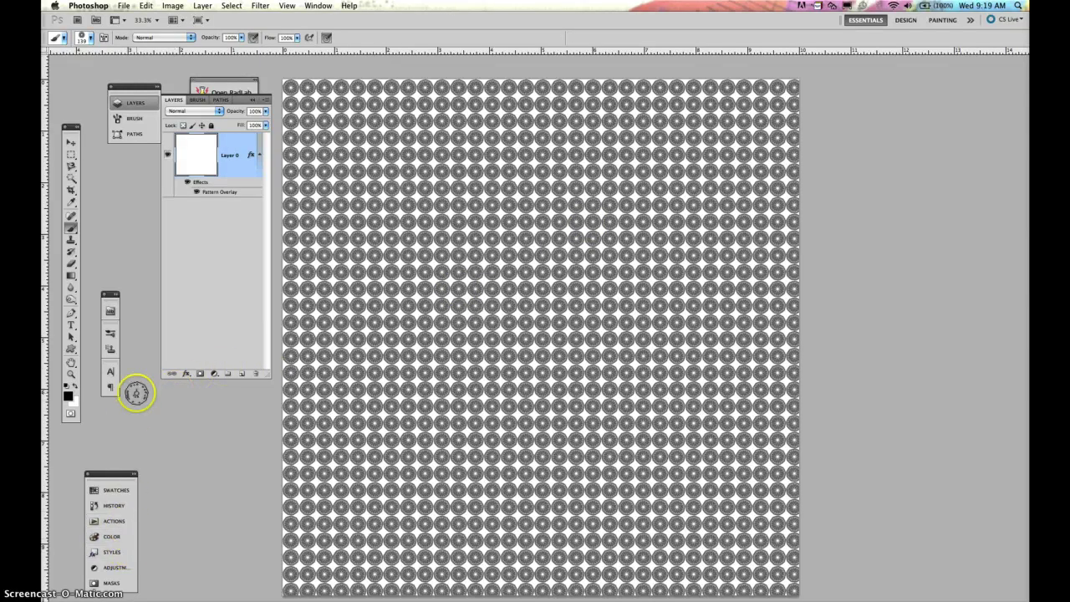
left_click(318, 6)
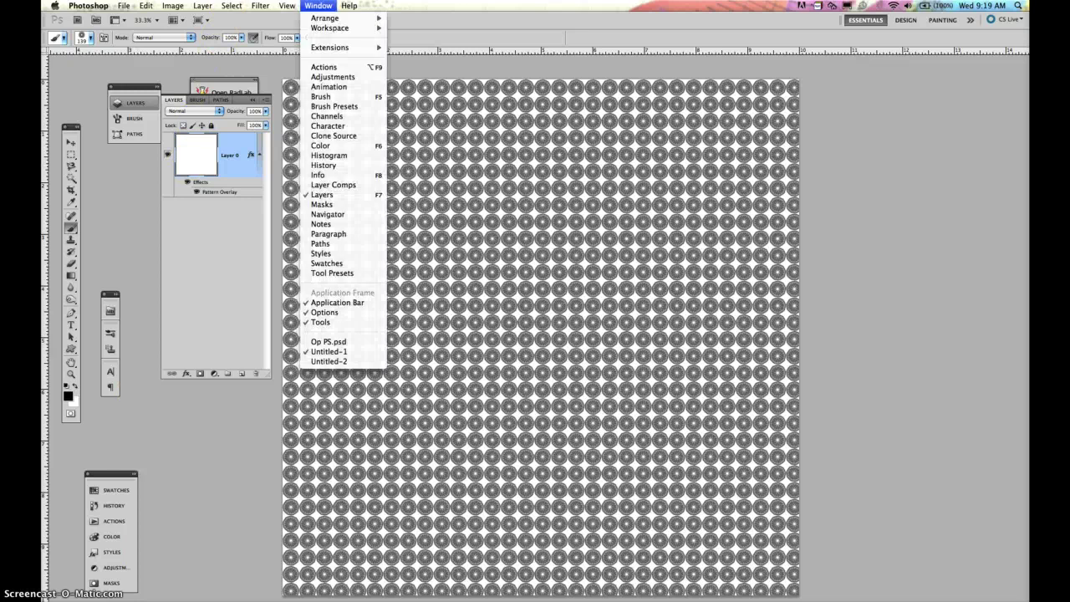
left_click(328, 116)
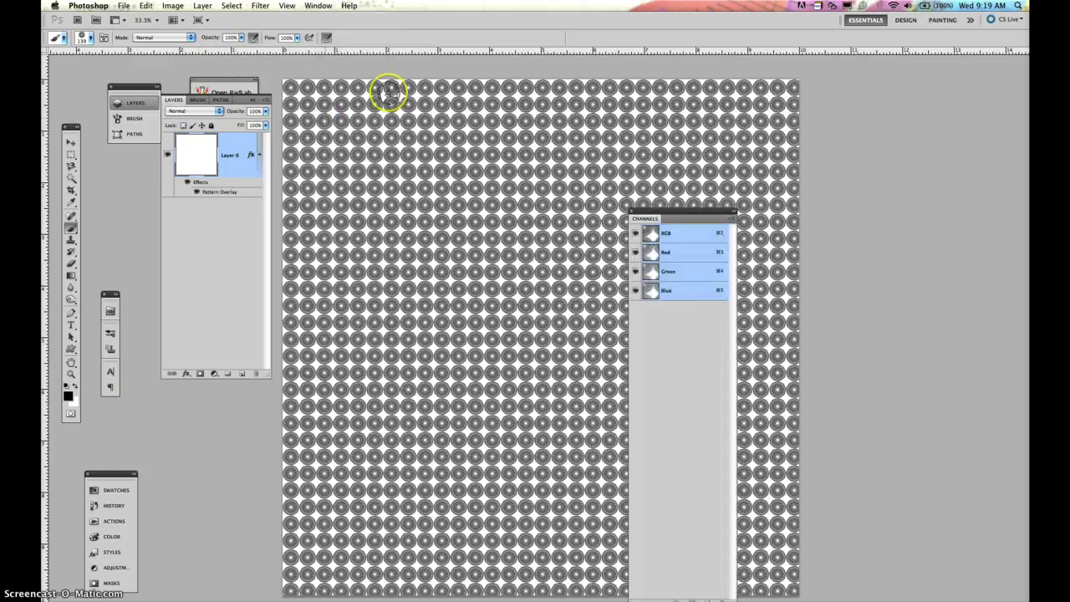
- Load the RGB channel as a selection, invert it, and fill it on a new Layer 1
left_click_drag(686, 210, 946, 86)
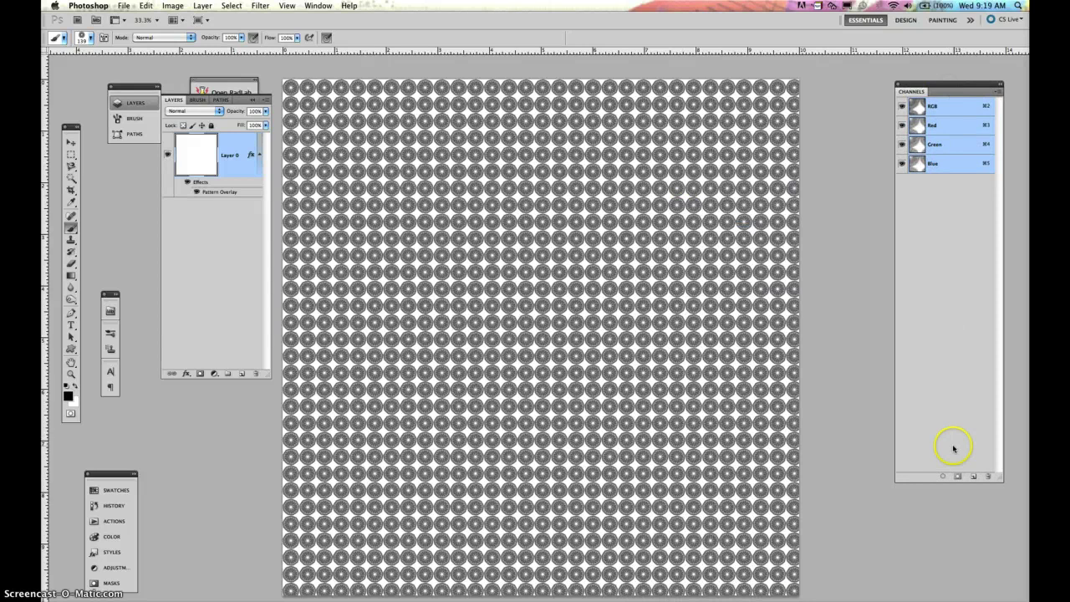
left_click(944, 476)
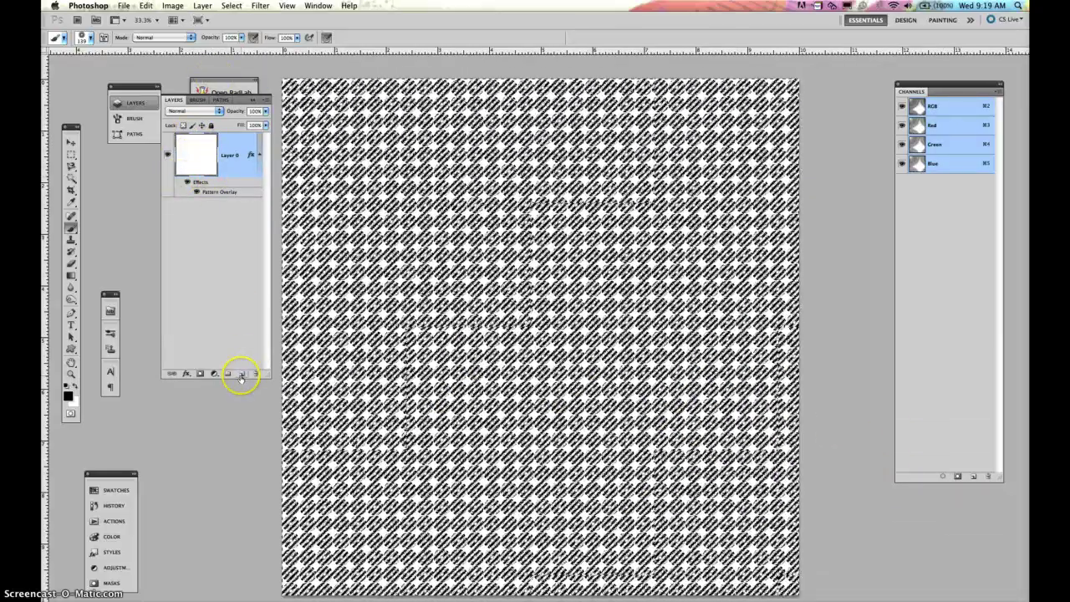
left_click(241, 374)
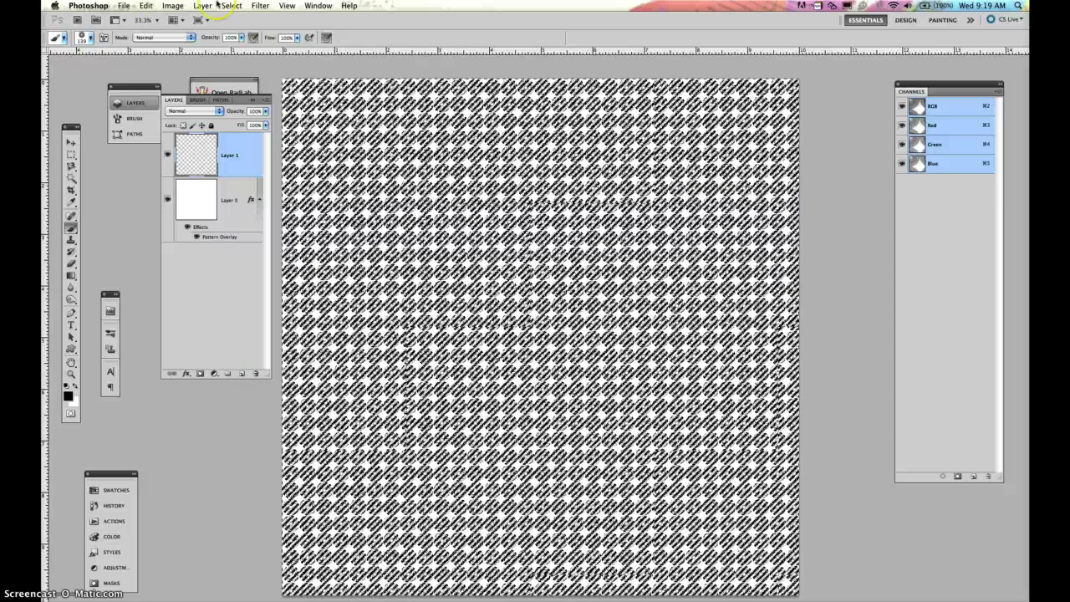
left_click(228, 6)
left_click(234, 50)
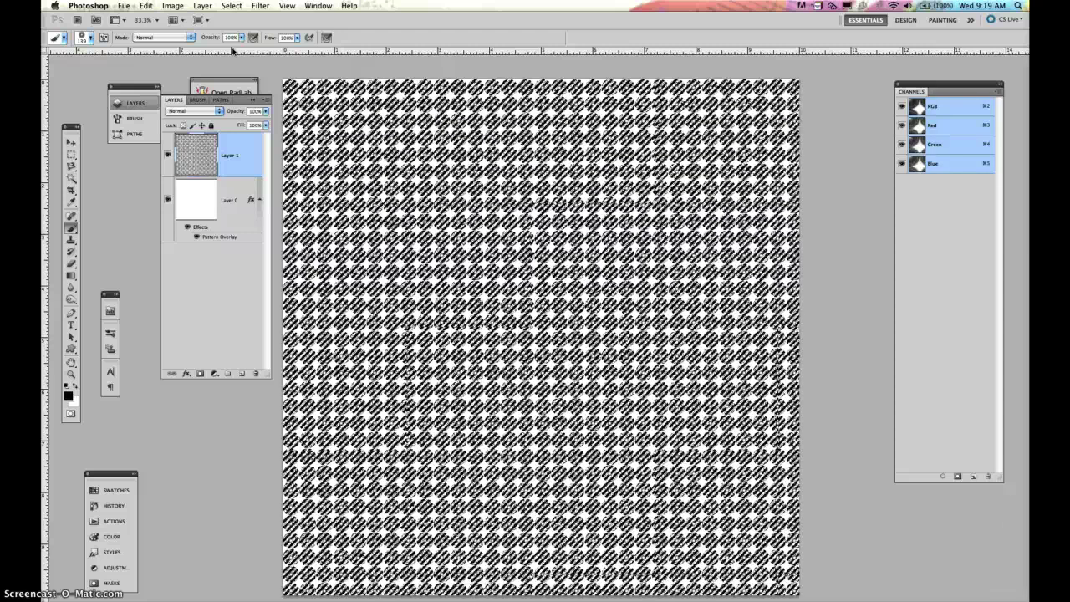
key("super+d")
- Deselect, delete Layer 0's pattern overlay effect, and drag guides crossing at the canvas centre
left_click(233, 51)
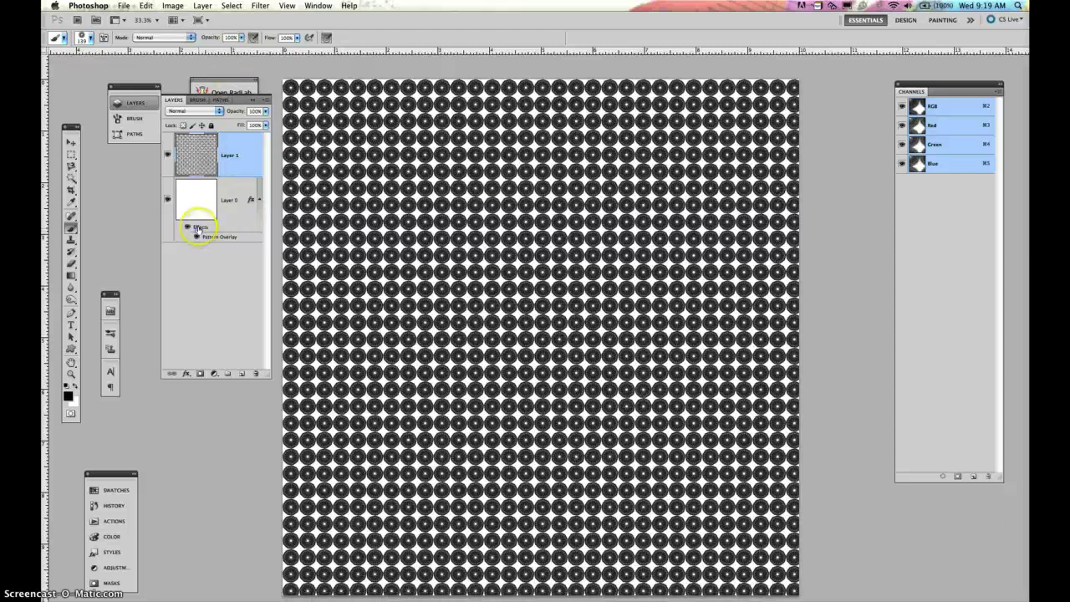
left_click_drag(197, 227, 254, 373)
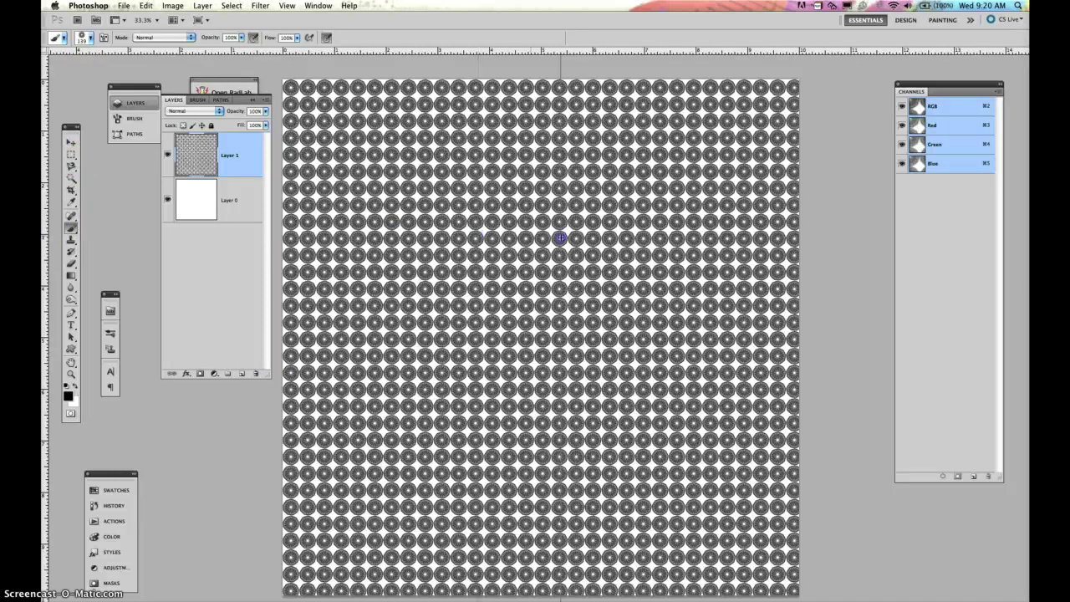
left_click_drag(560, 239, 542, 239)
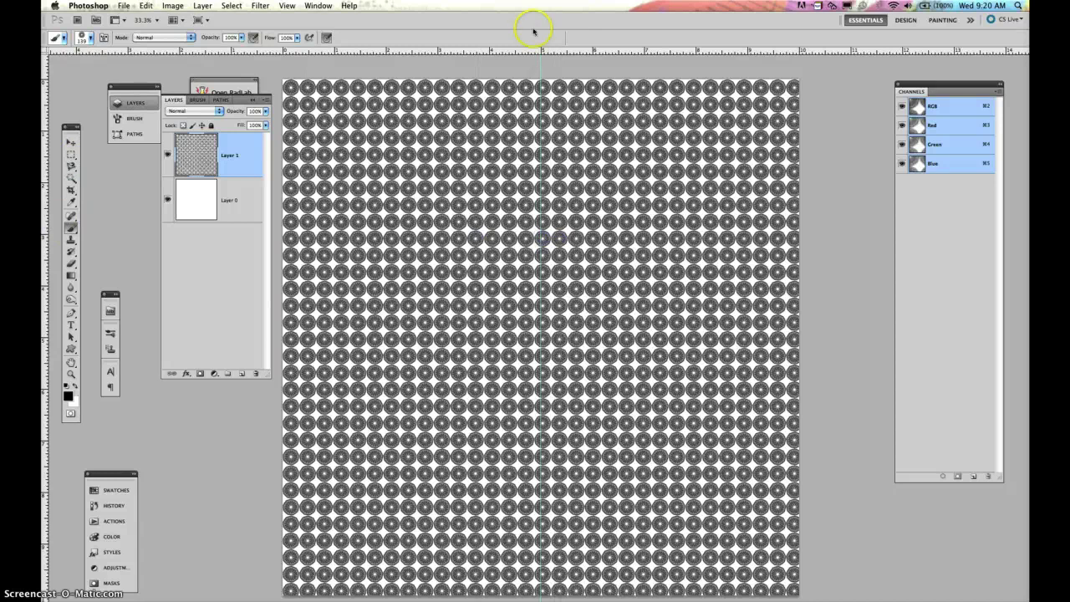
left_click_drag(532, 48, 484, 337)
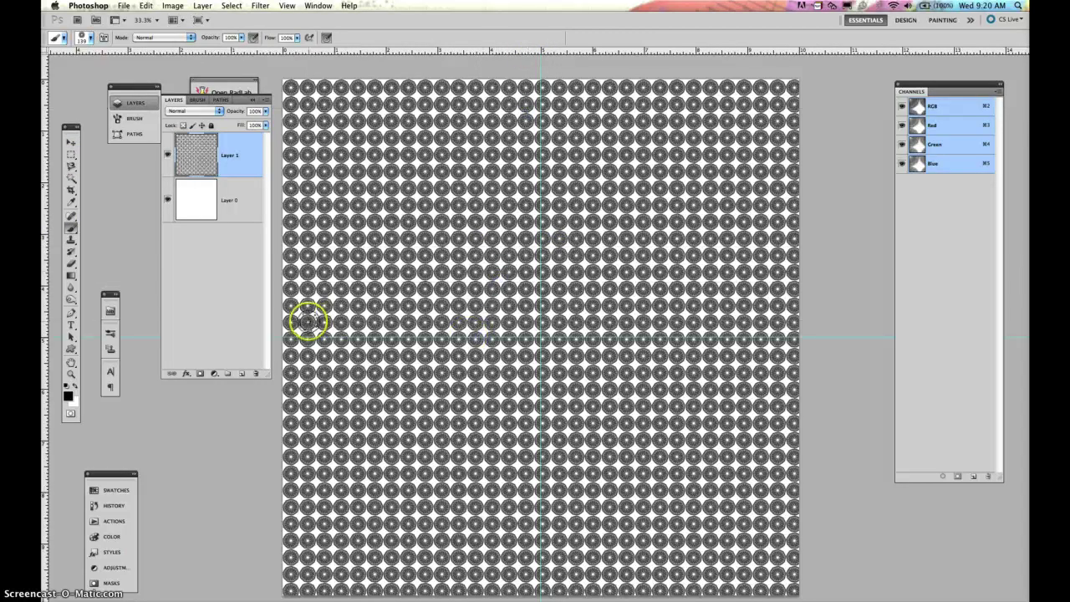
left_click_drag(76, 158, 92, 163)
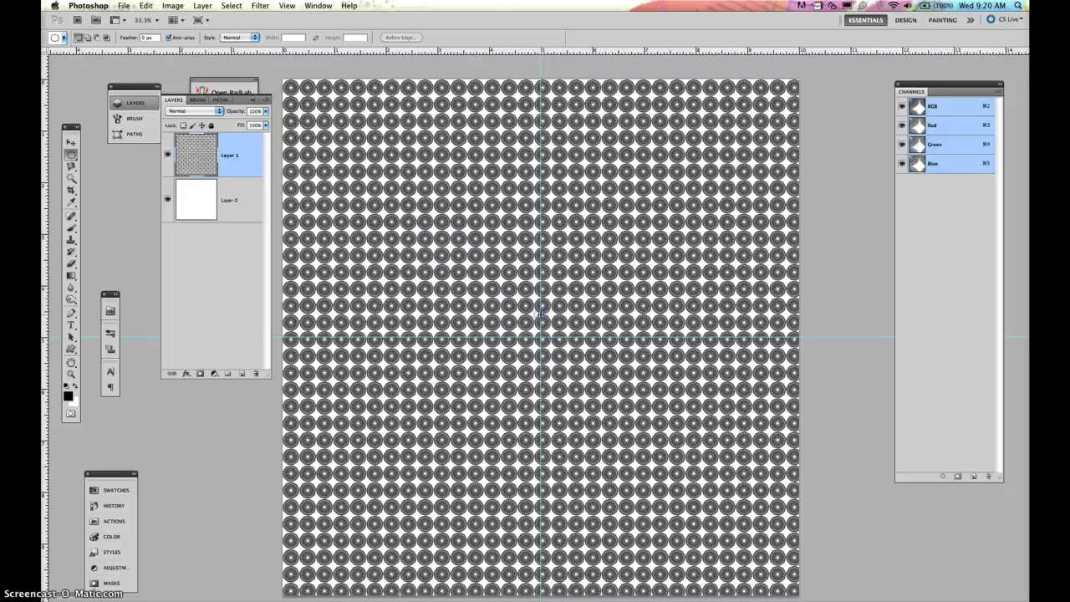
- With the Elliptical Marquee, draw a perfect circle outward from the guide intersection to fill the canvas
key("p")
left_click_drag(537, 331, 429, 502)
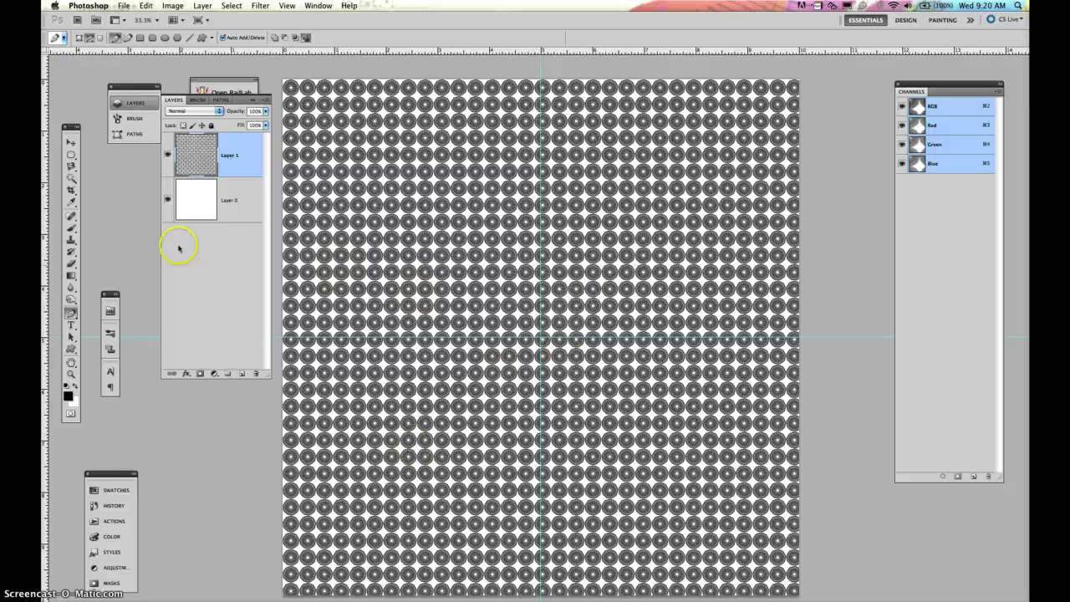
left_click(71, 155)
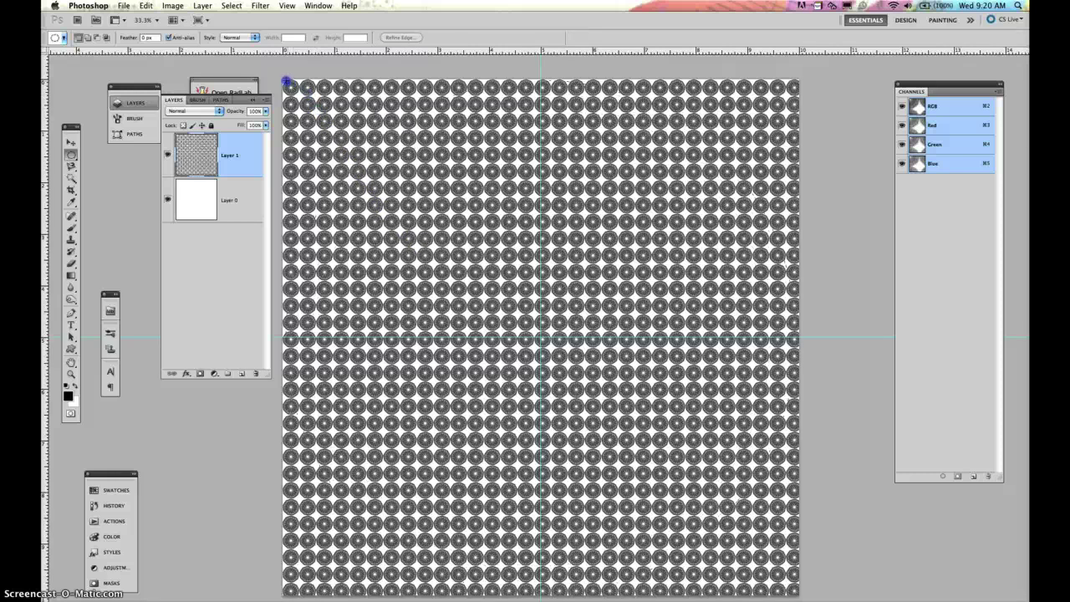
key("super+alt+2")
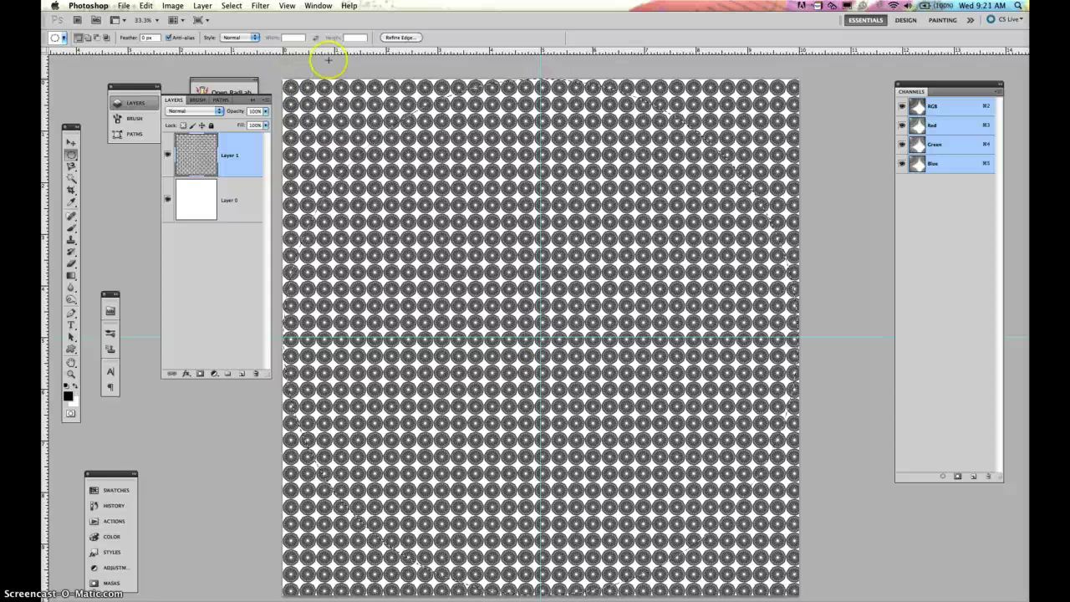
- Apply Filter > Distort > Spherize at amount 100 to bulge the pattern inside the circle
left_click(260, 5)
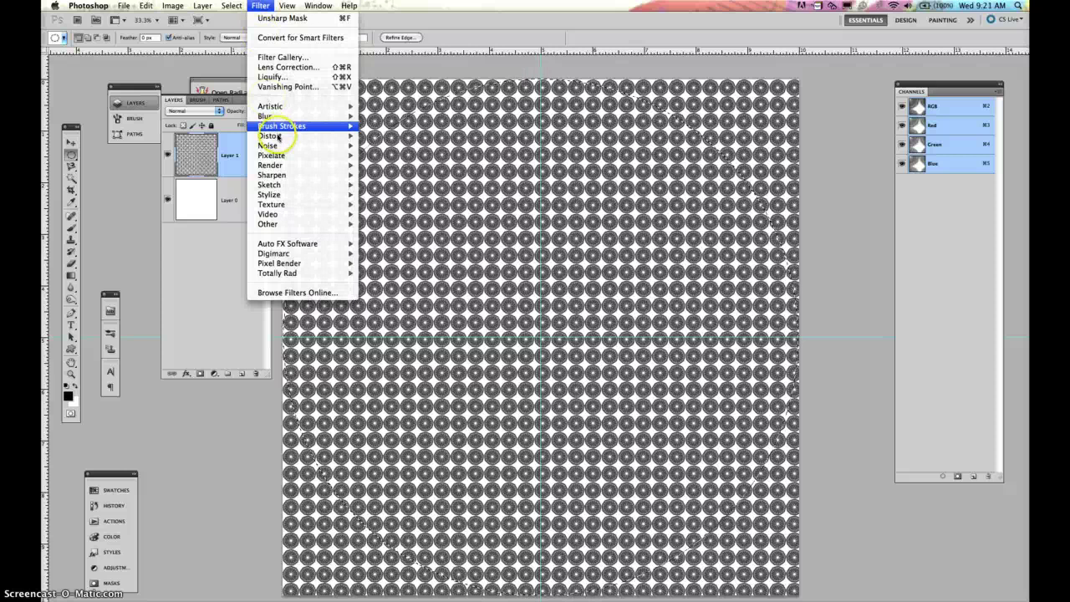
mouse_move(276, 135)
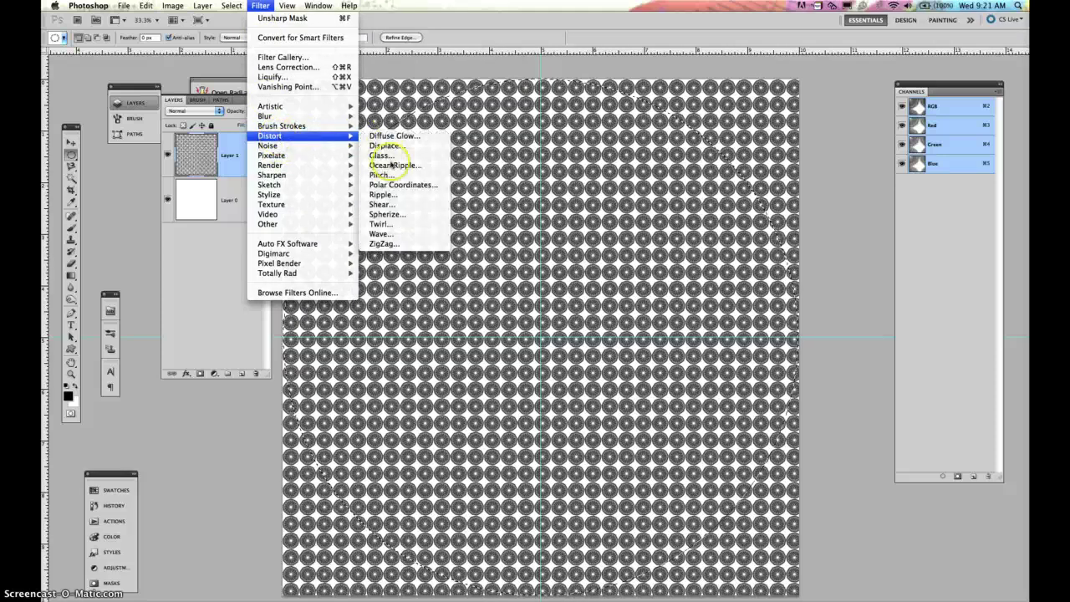
left_click(392, 223)
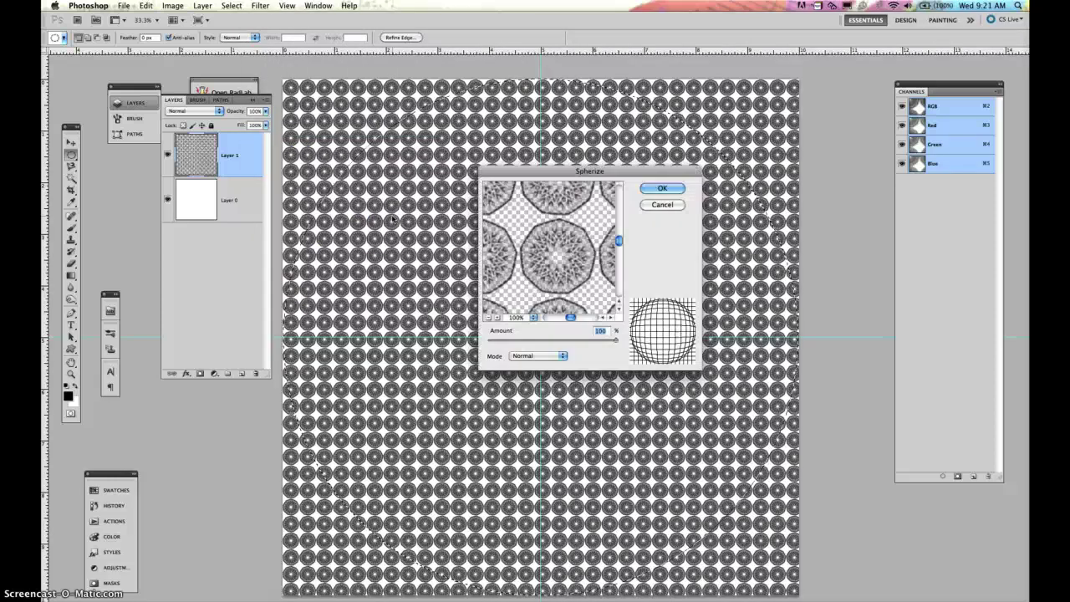
left_click(662, 188)
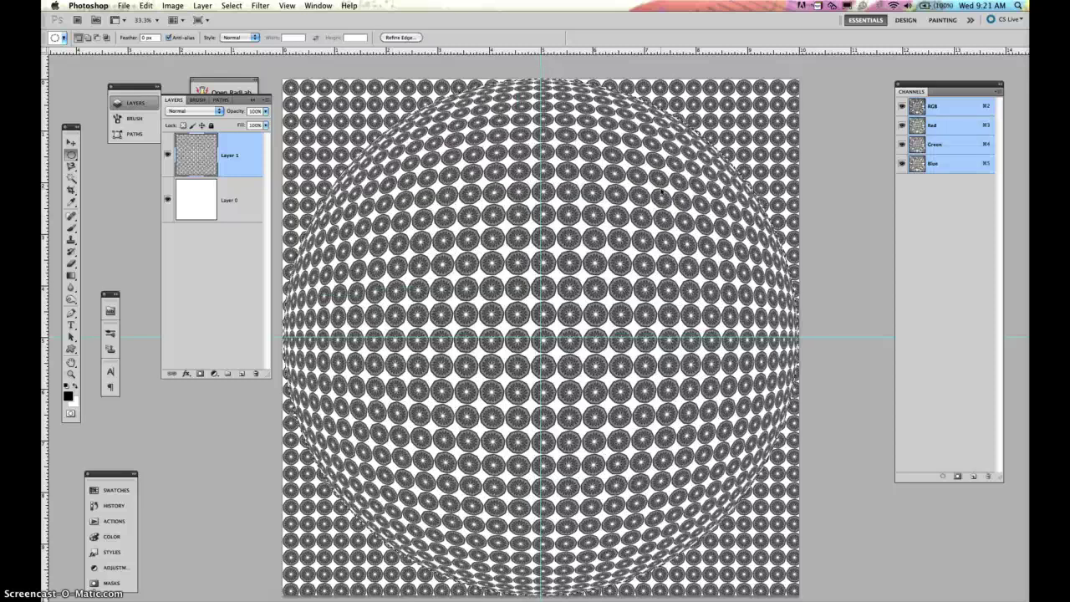
left_click(649, 179)
- Save the circular selection as a channel named 'Circle'
left_click(260, 6)
mouse_move(231, 6)
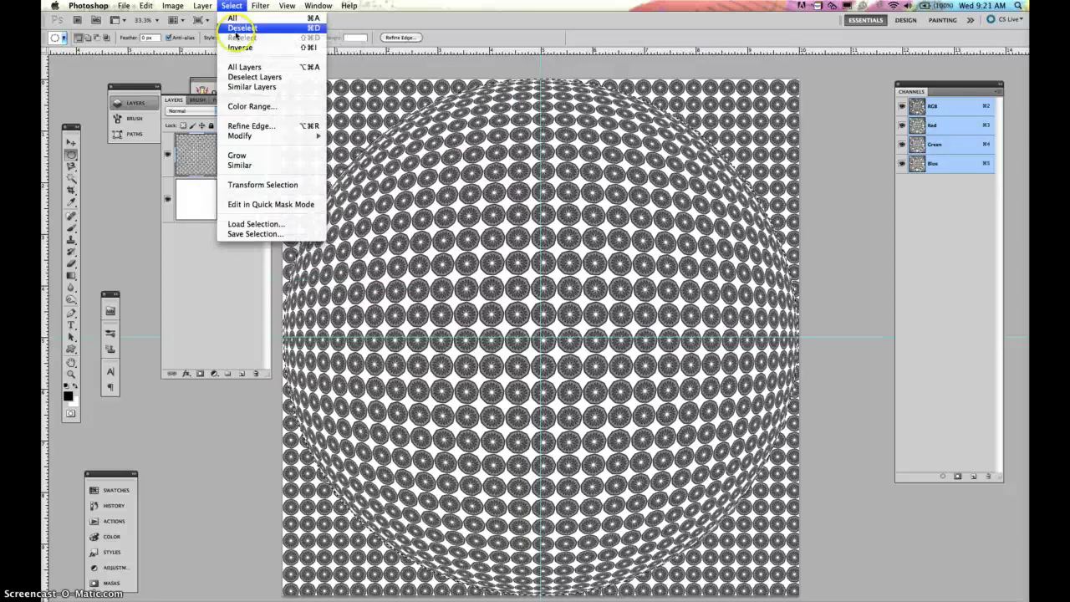
left_click(264, 235)
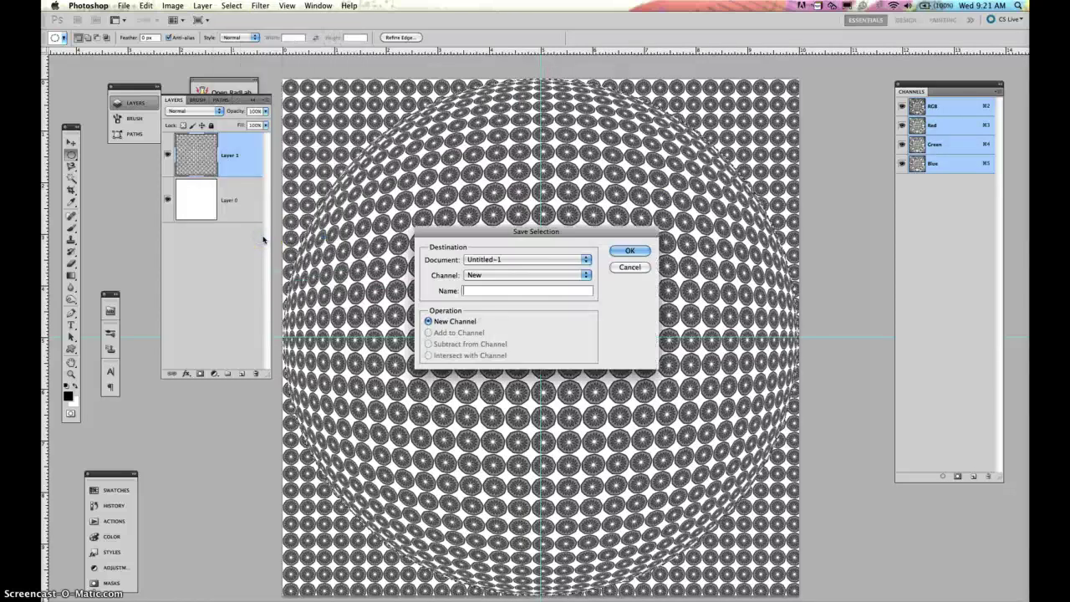
type("Circle")
key("Return")
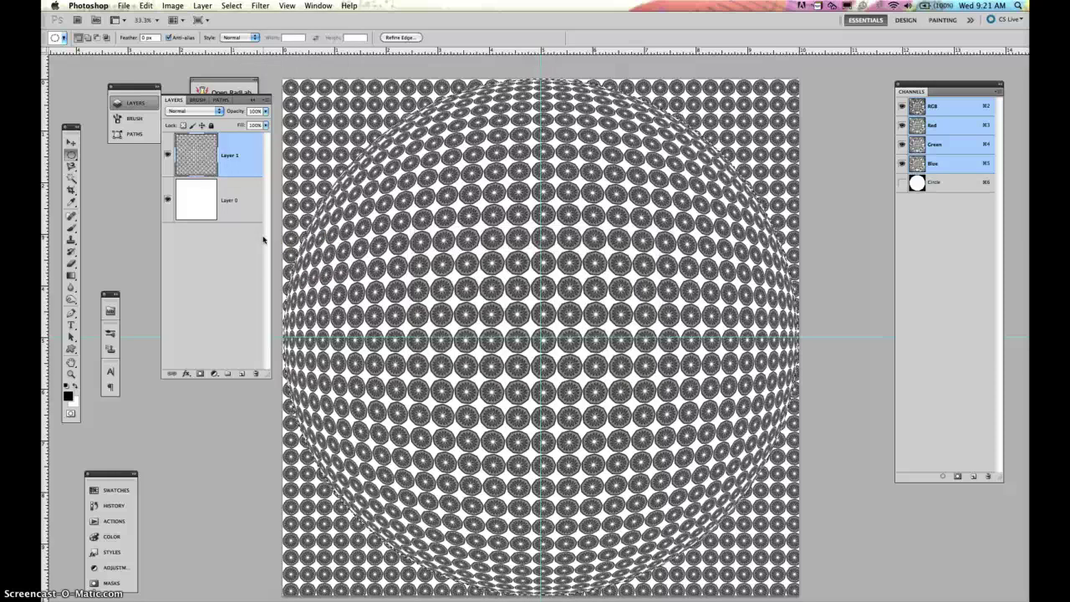
- Shrink the circular selection inward by 100 pixels with Select > Modify > Contract
left_click(232, 6)
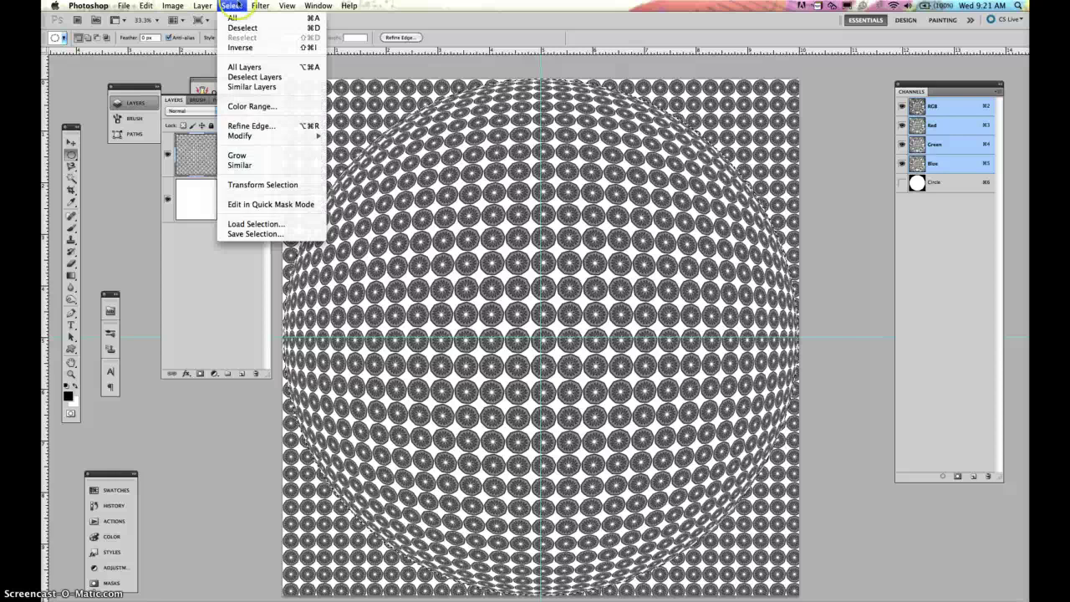
mouse_move(251, 135)
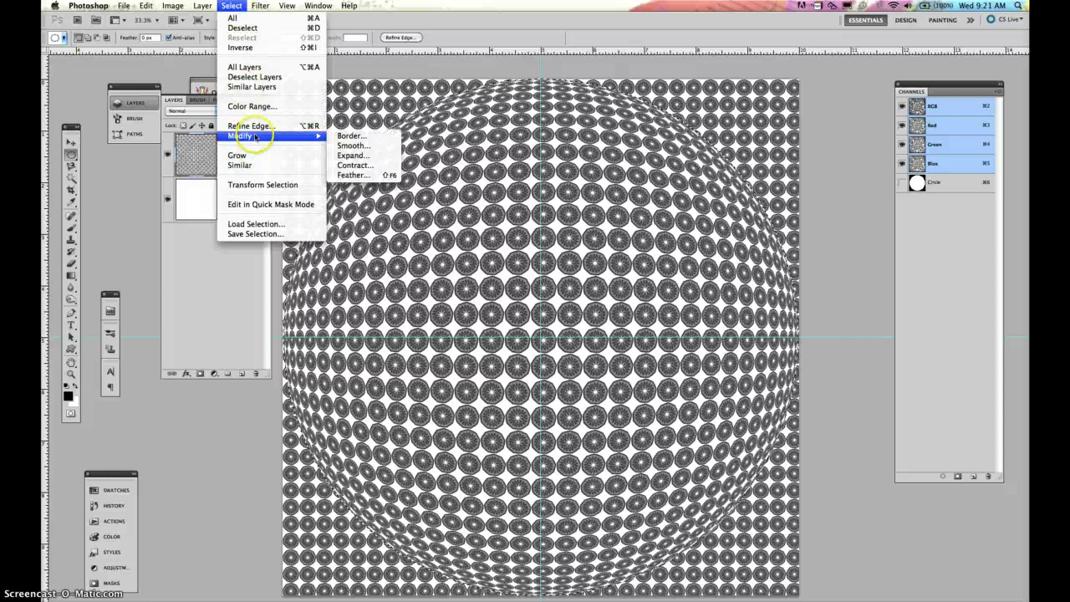
left_click(350, 166)
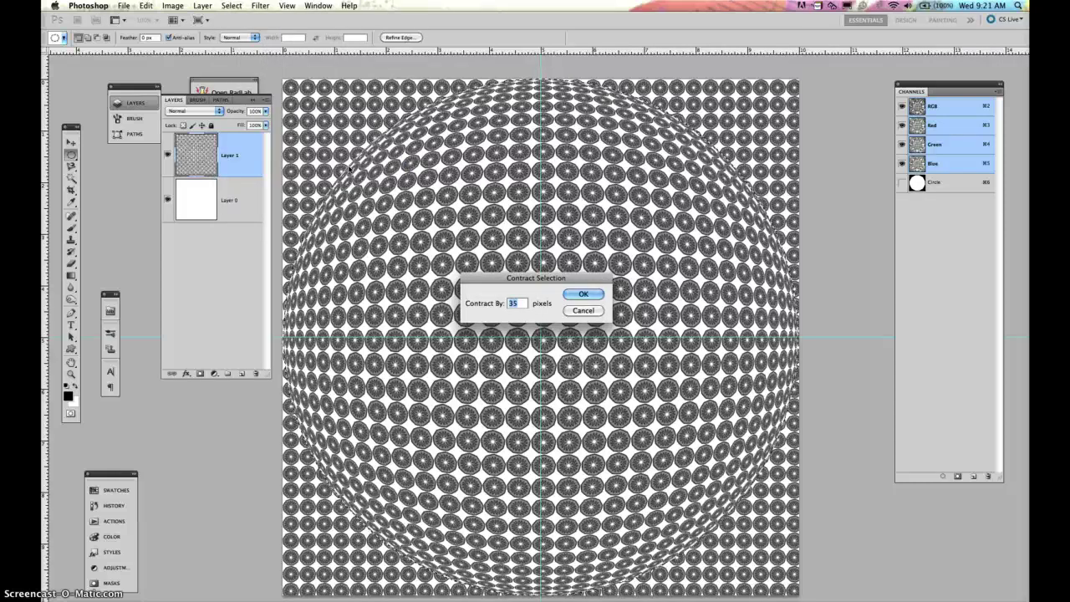
type("150")
key("Return")
key("Return")
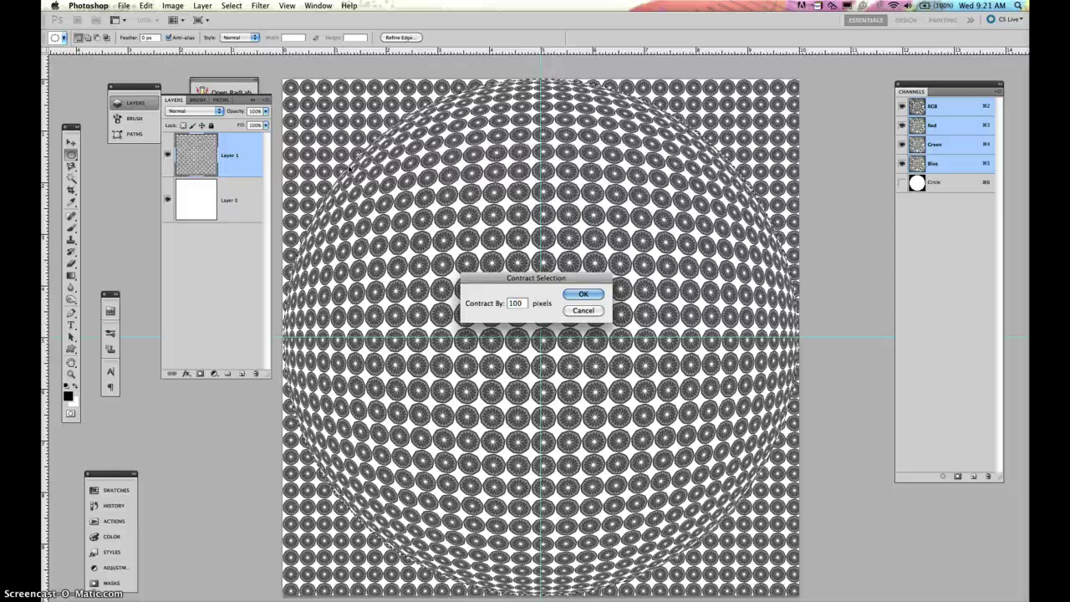
key("Return")
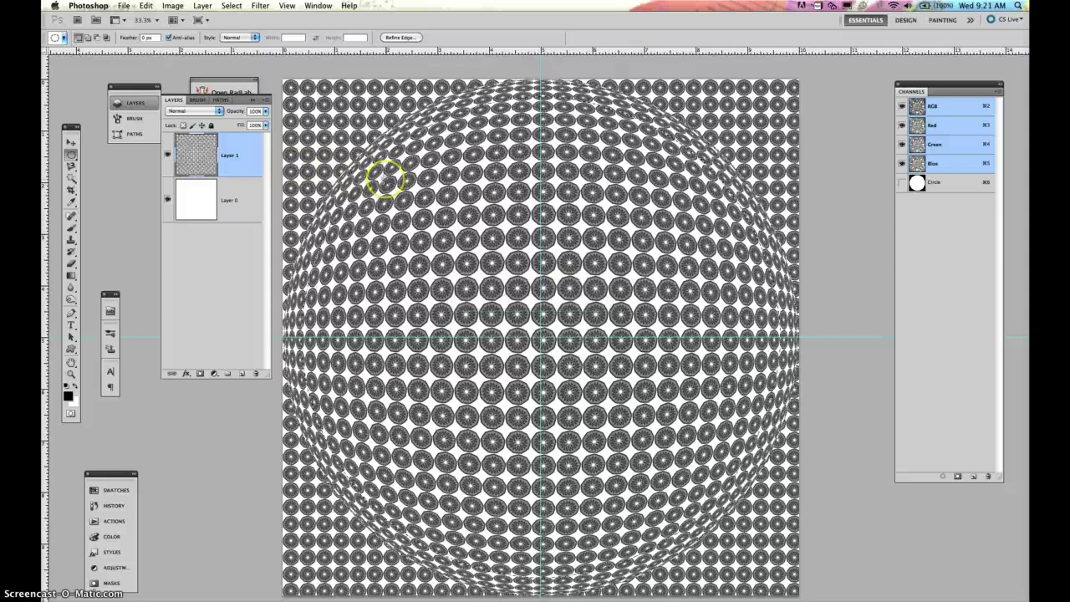
- Repeat the 100-pixel contraction twice more
left_click(231, 6)
mouse_move(202, 5)
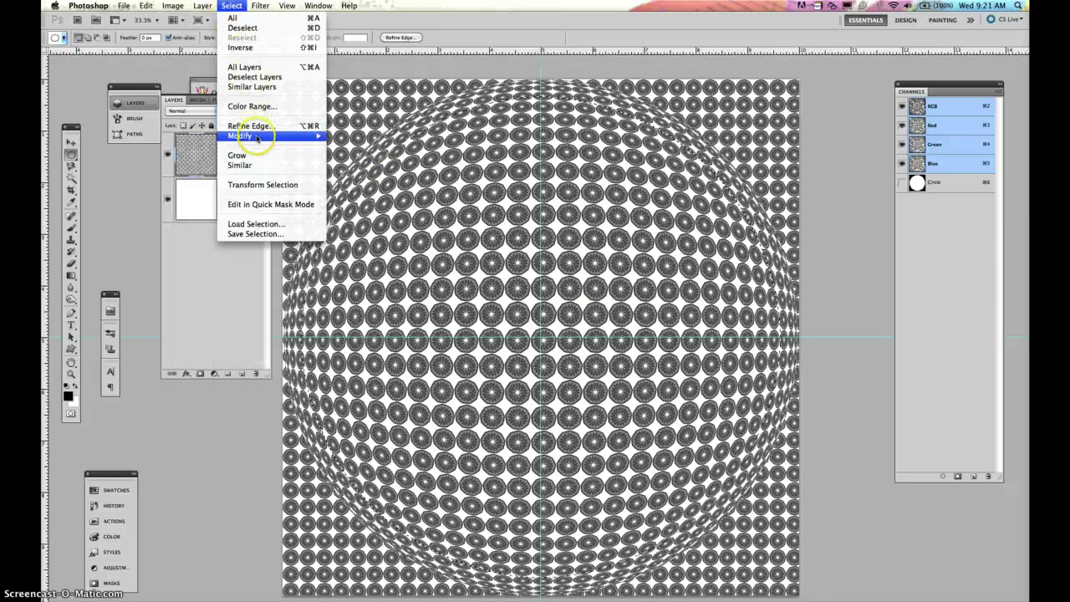
mouse_move(256, 136)
left_click(371, 166)
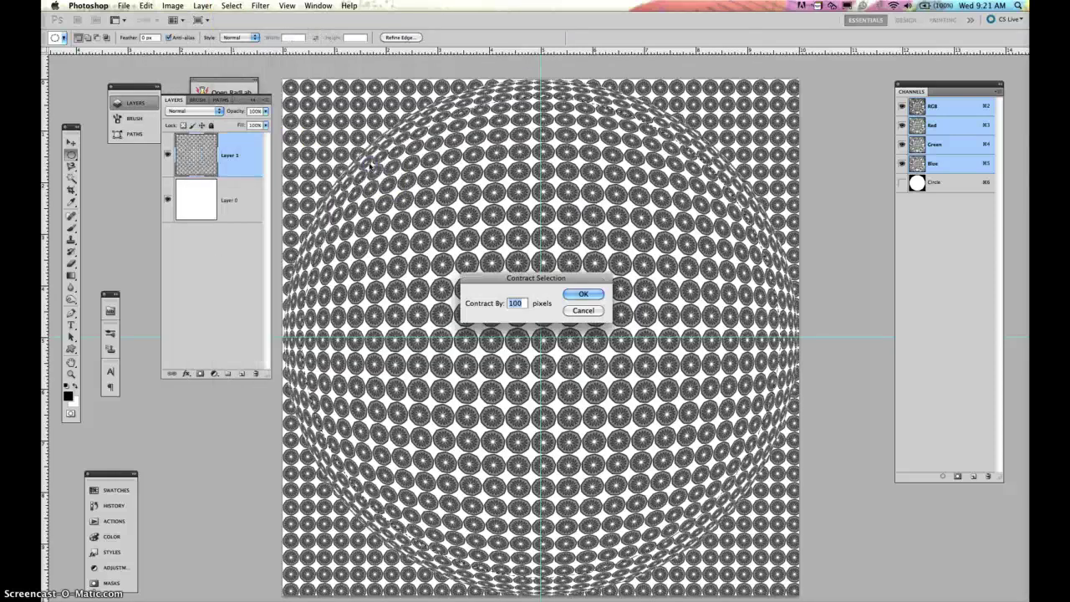
key("Return")
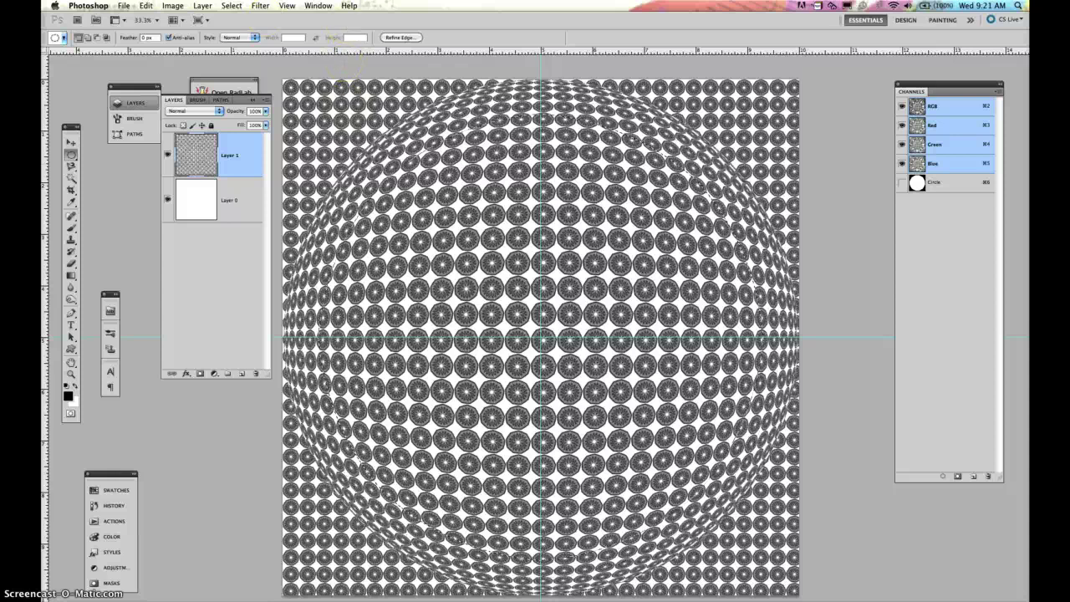
left_click(202, 6)
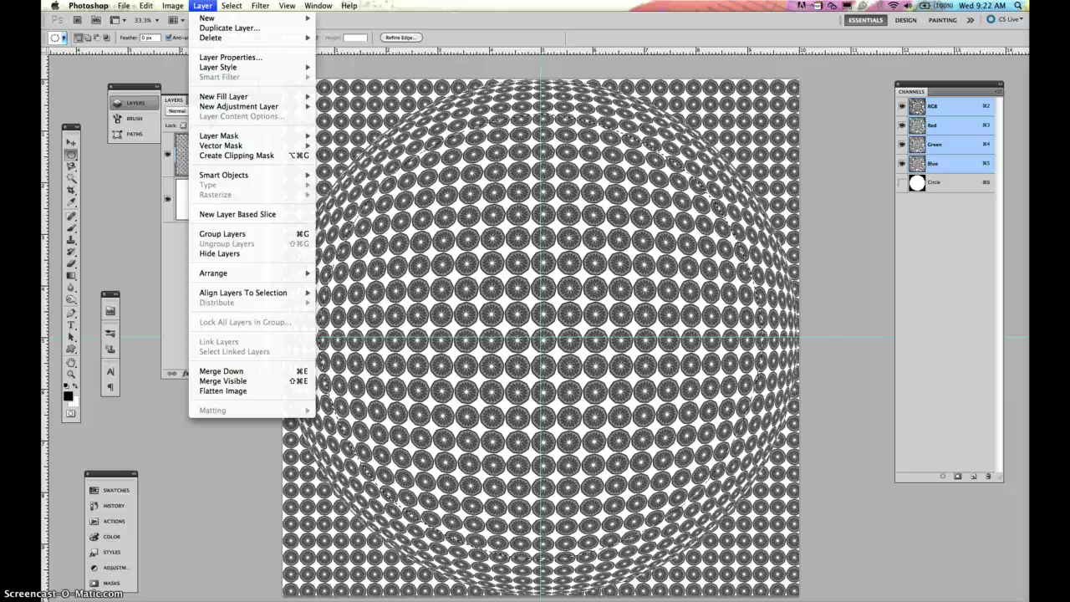
mouse_move(231, 6)
mouse_move(310, 136)
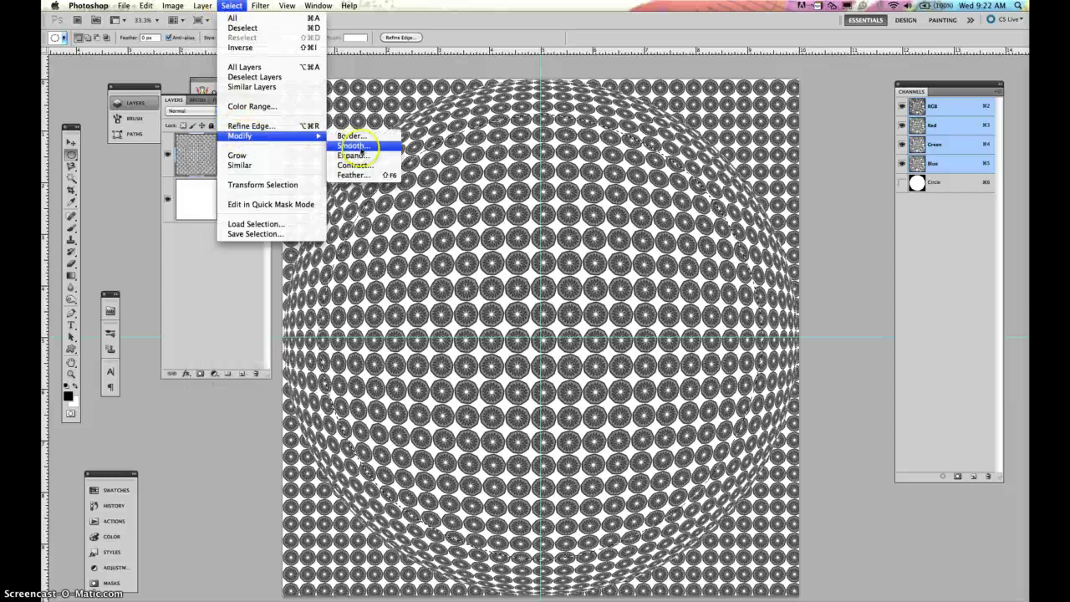
left_click(361, 165)
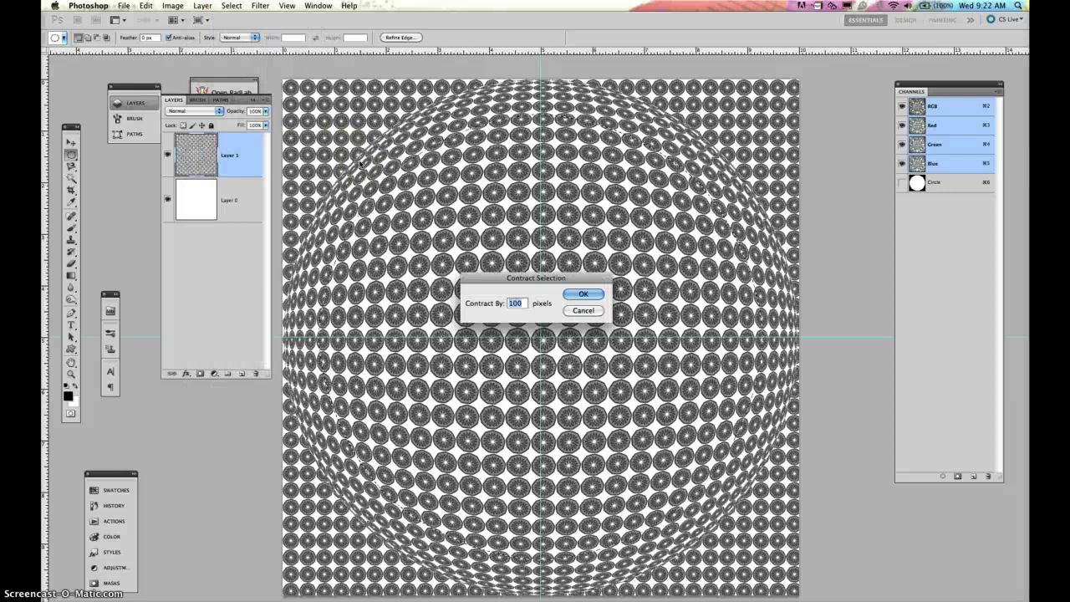
key("Return")
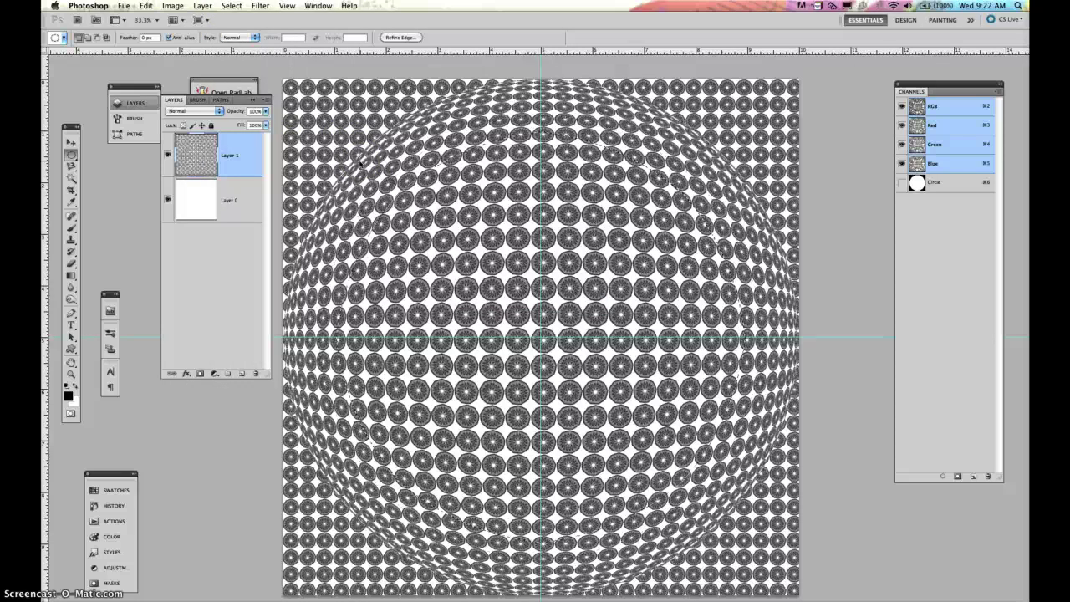
- Save the smaller selection as a channel named 'circle 2'
left_click(232, 5)
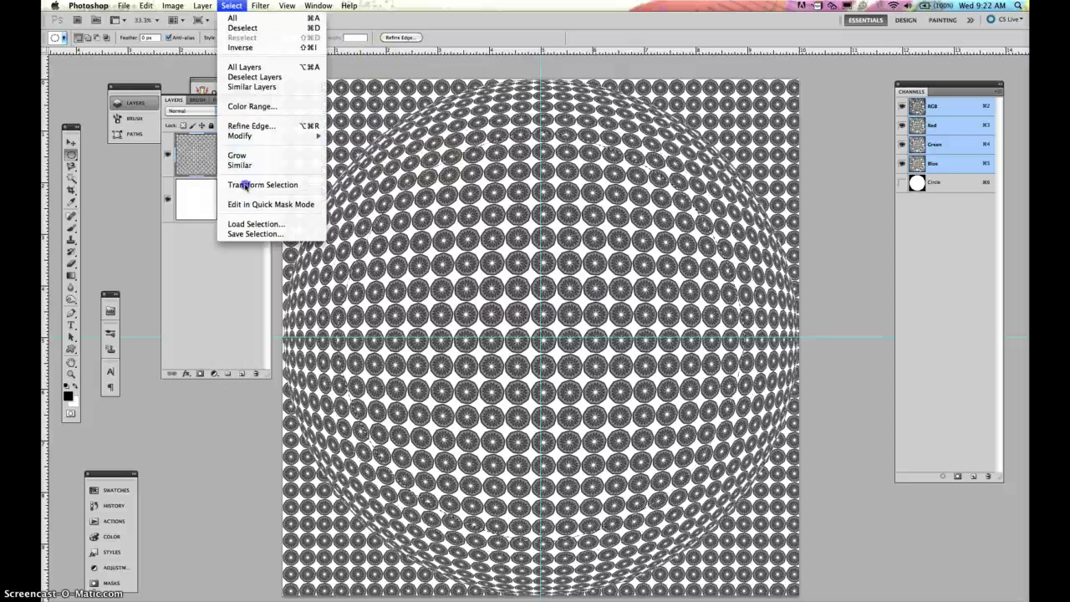
left_click(248, 235)
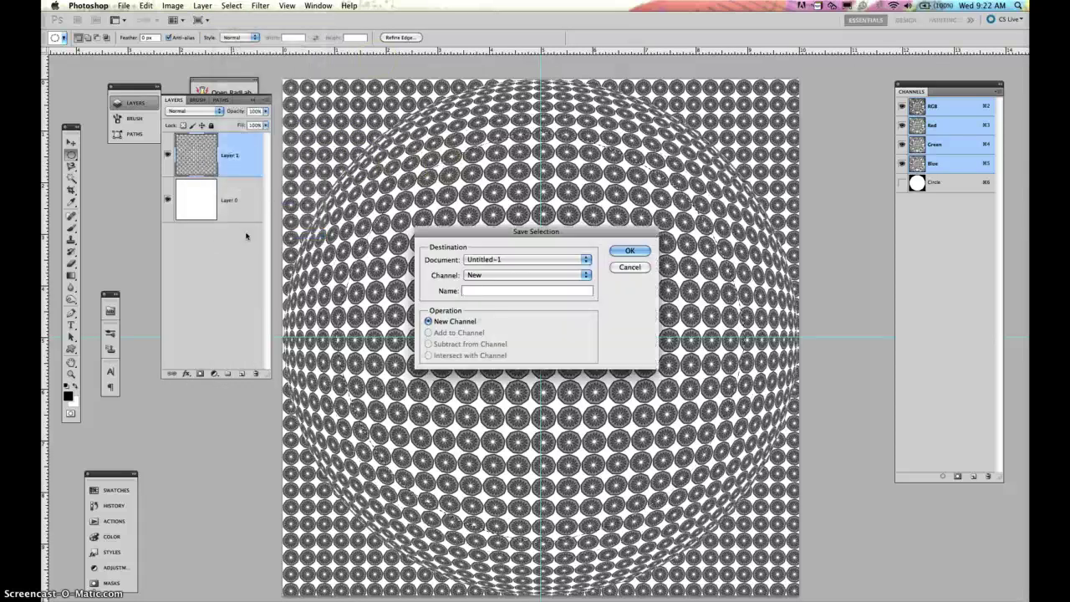
type("circle 2")
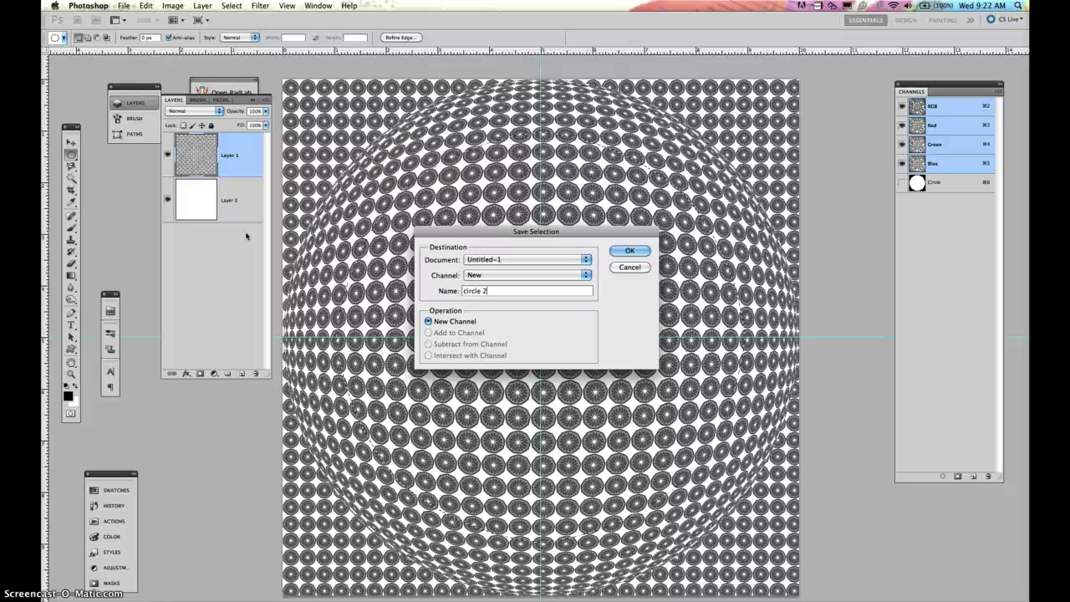
key("Return")
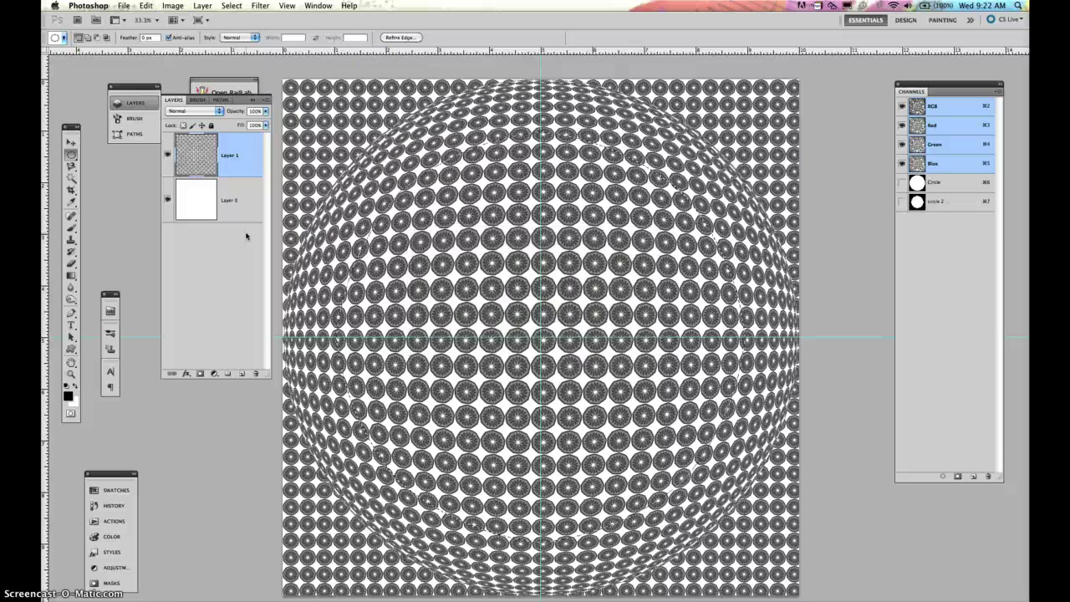
- Apply Filter > Distort > Twirl, tuning the Angle with the preview at 12.5%, to spiral the pattern
left_click(260, 6)
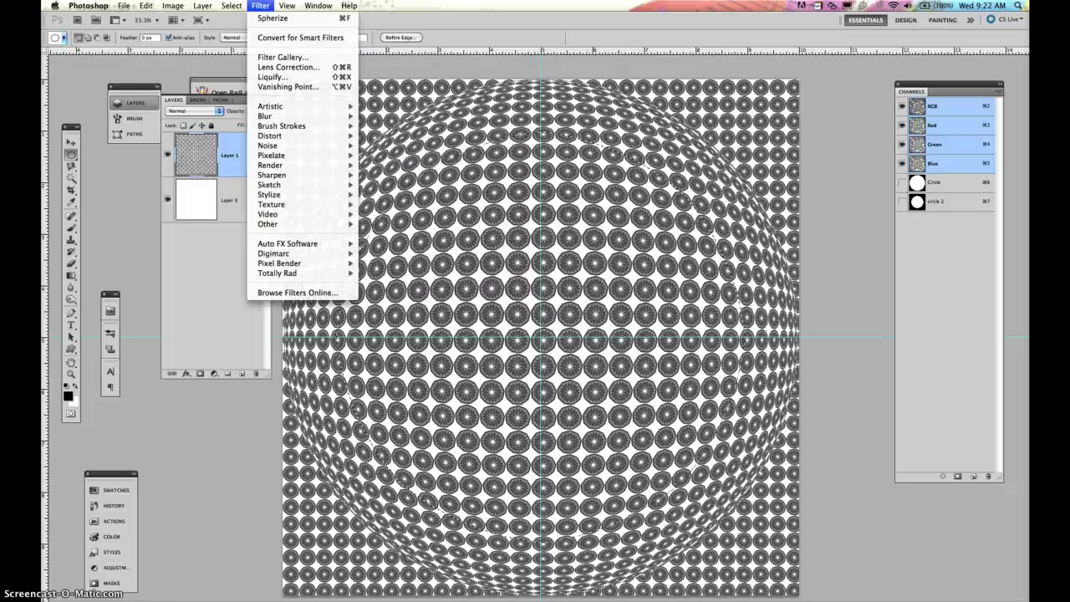
mouse_move(276, 175)
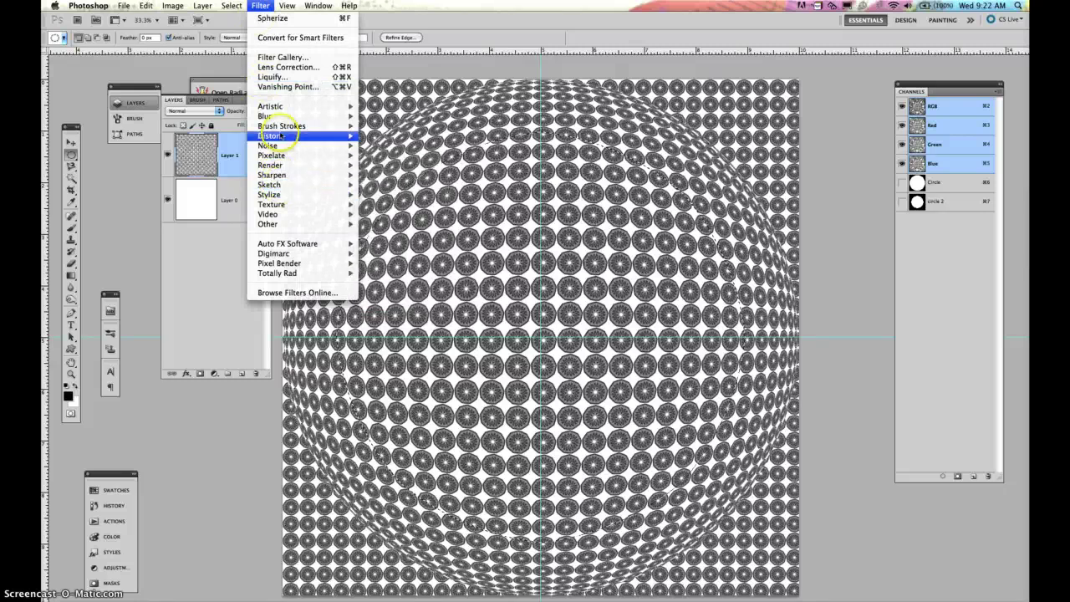
mouse_move(271, 136)
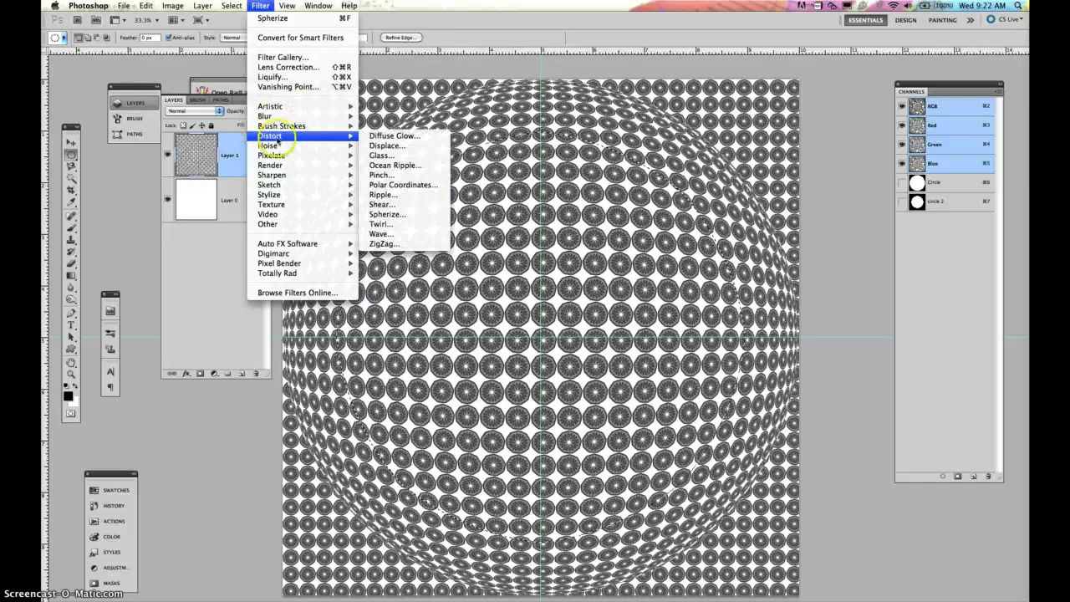
left_click(419, 223)
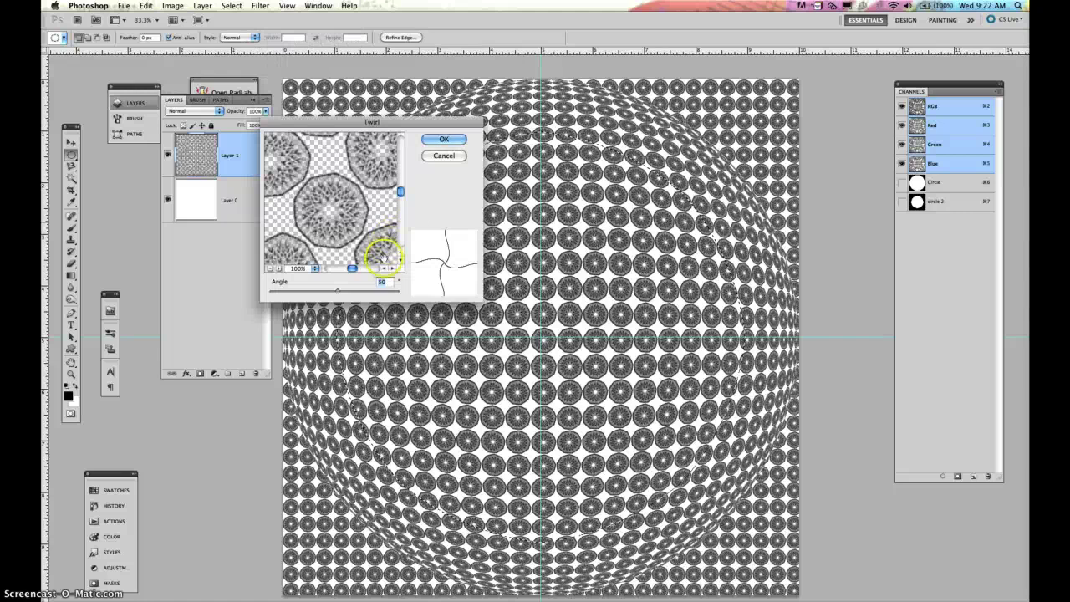
left_click_drag(338, 291, 352, 292)
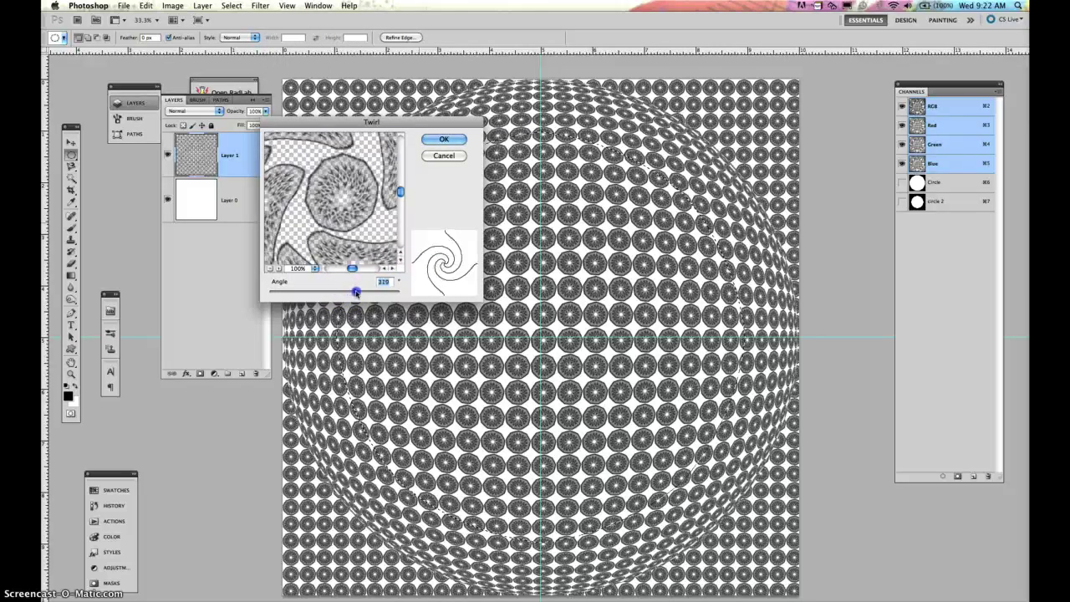
left_click_drag(356, 292, 361, 291)
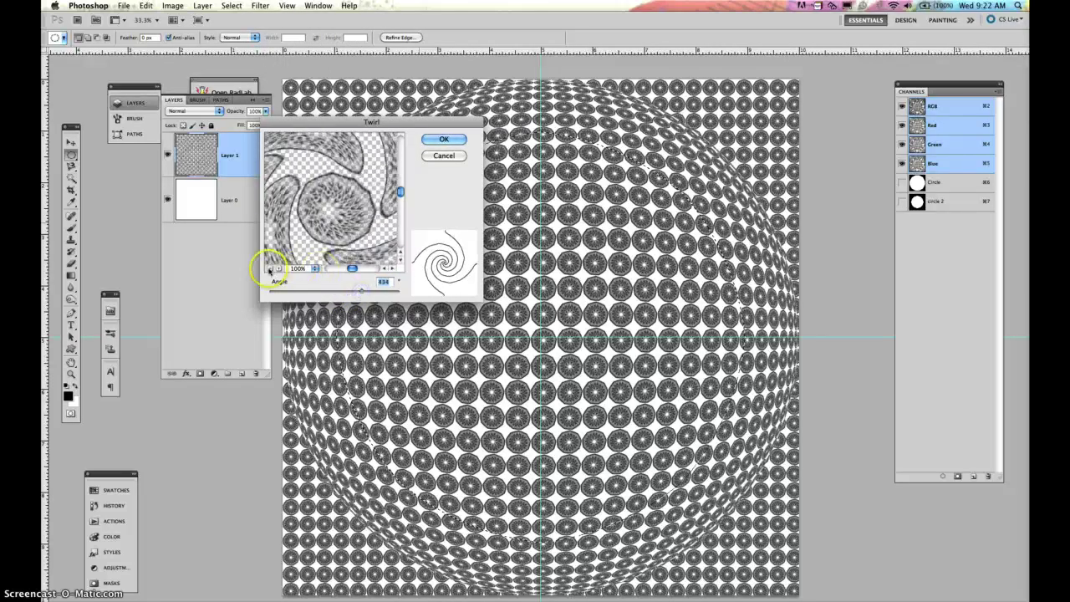
left_click(270, 269)
left_click(269, 269)
left_click(269, 268)
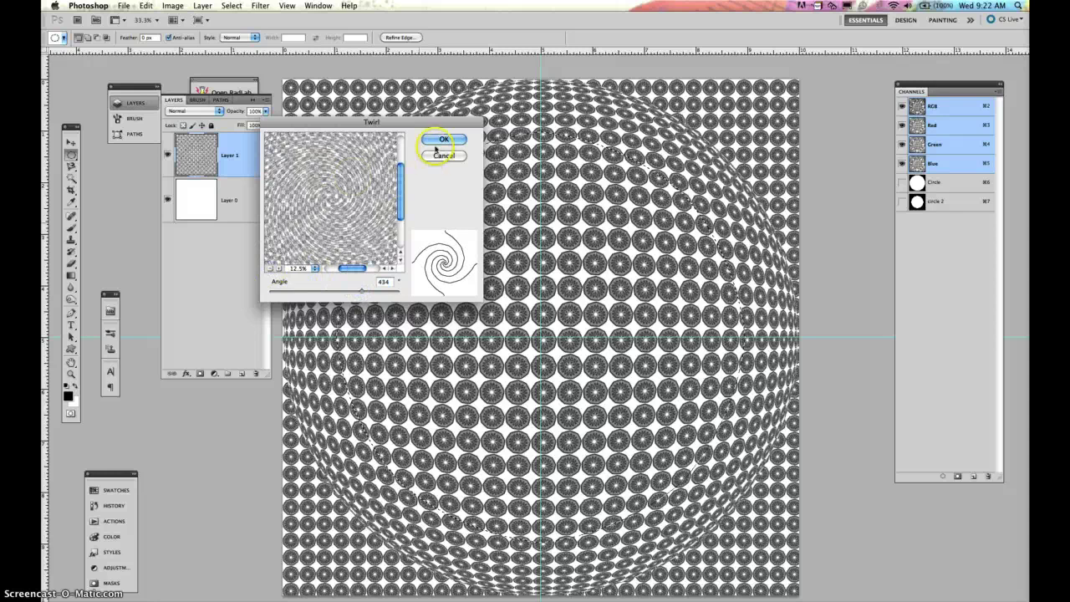
left_click_drag(361, 291, 321, 287)
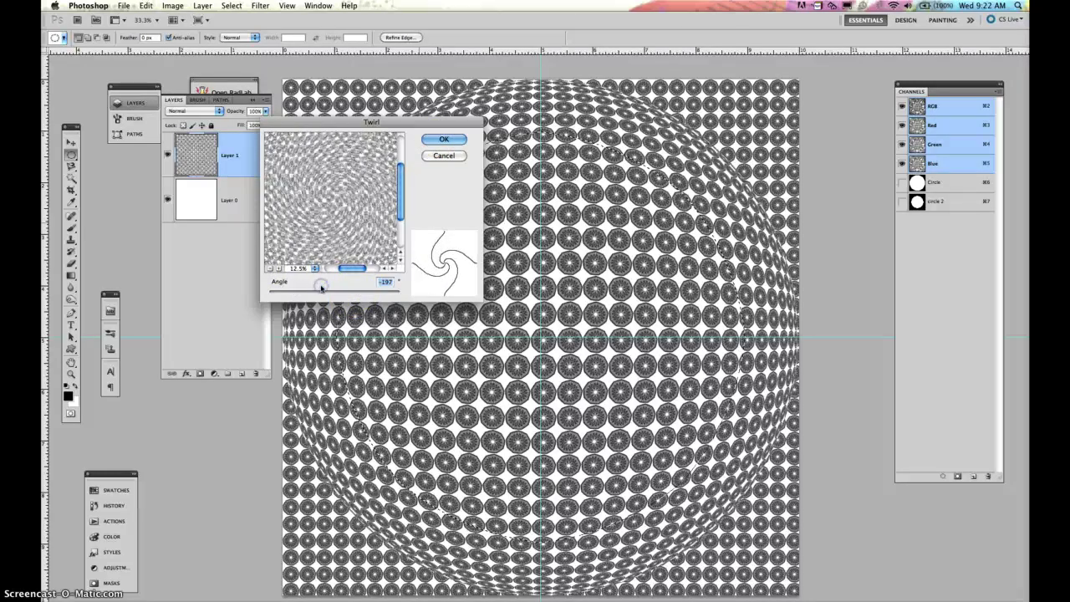
left_click(436, 154)
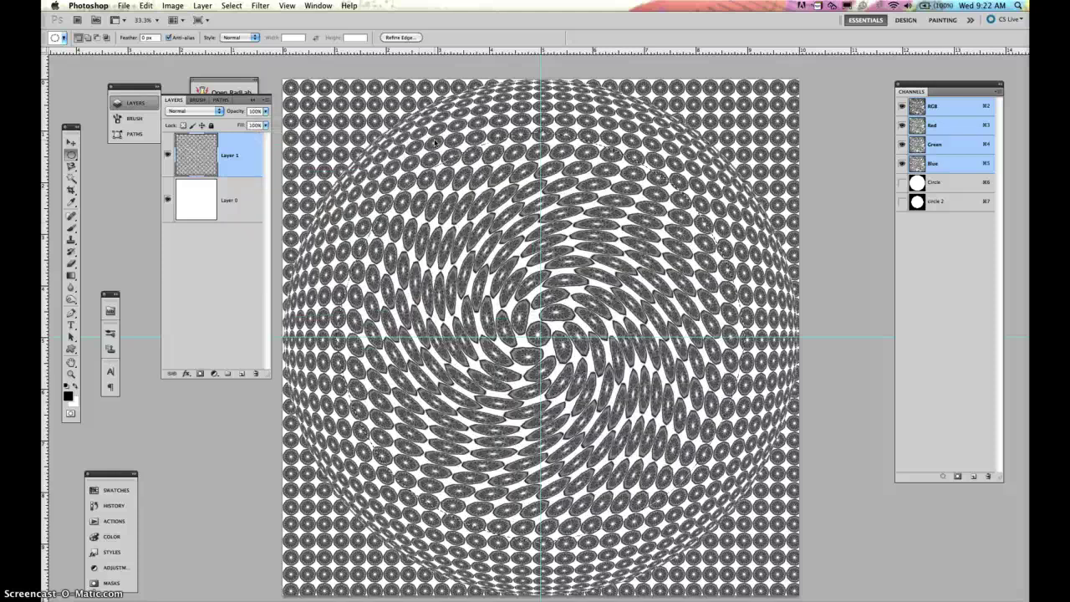
left_click(202, 6)
- Run Filter > Distort > Spherize at Amount −100 to pinch the swirled mandala toward the centre
mouse_move(260, 6)
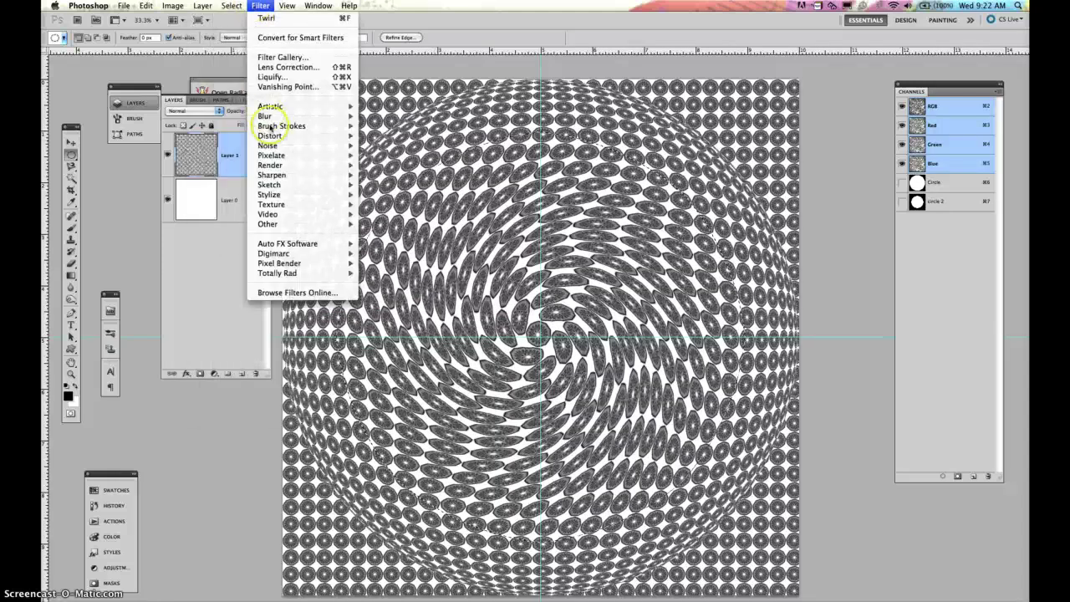
mouse_move(285, 136)
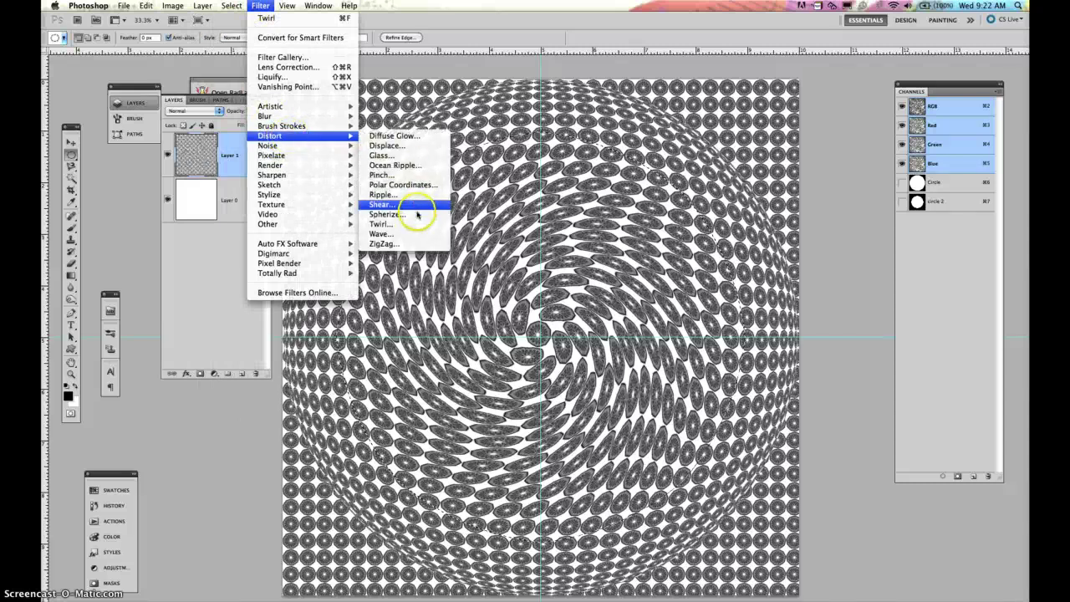
left_click(416, 215)
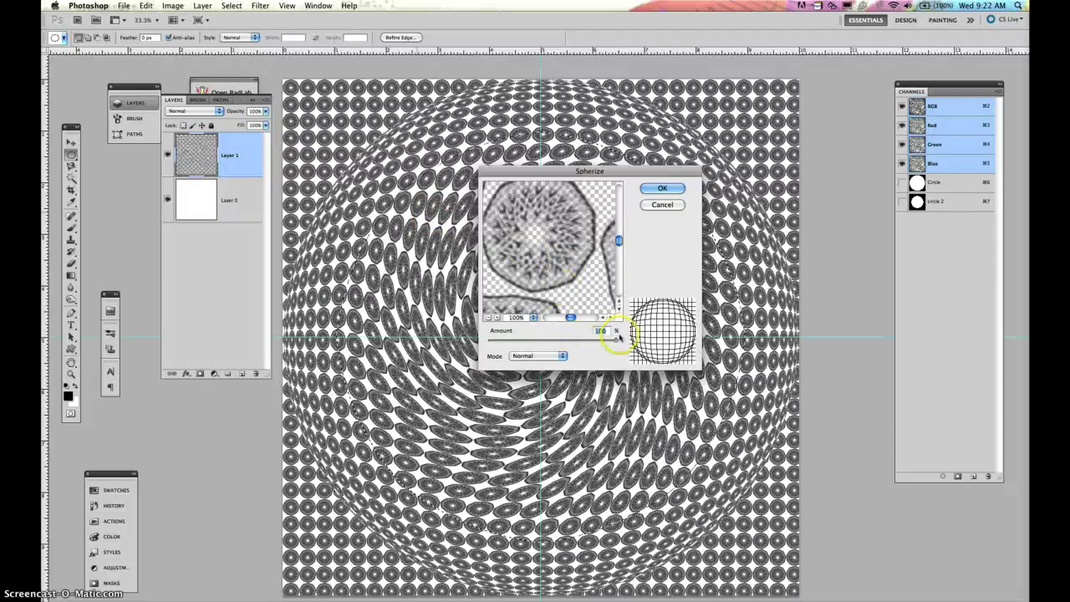
left_click_drag(616, 338, 449, 318)
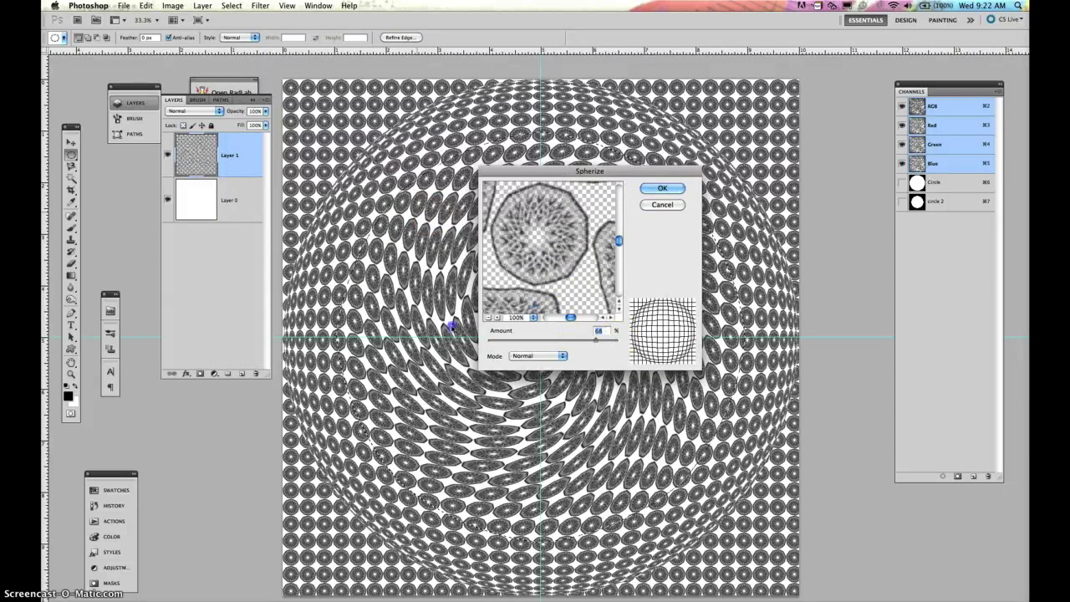
left_click(671, 188)
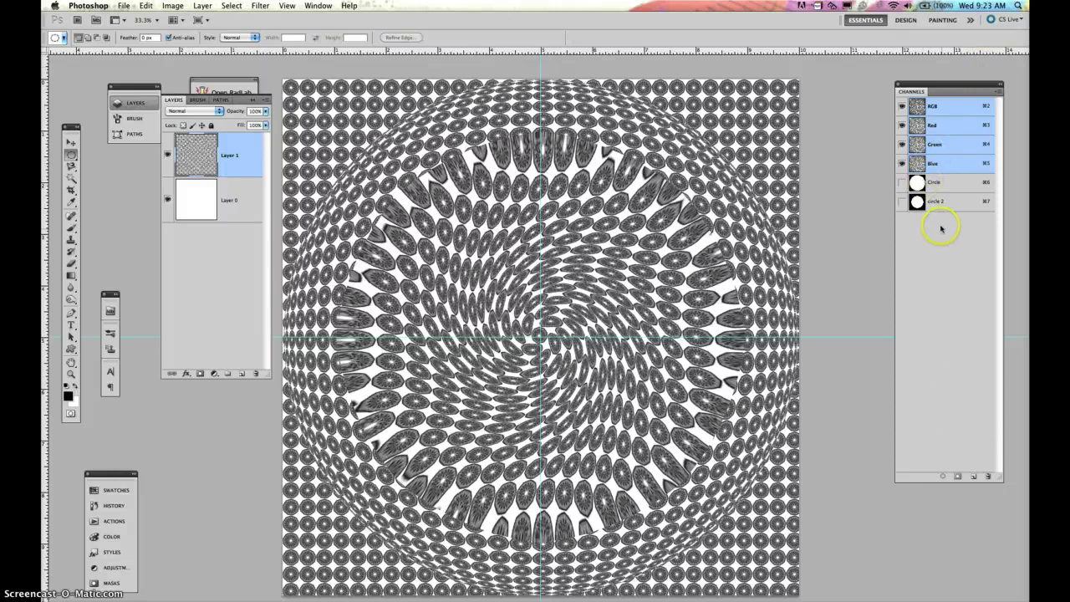
- Load the Circle channel as a selection from the Channels panel, then reselect Layer 1
left_click(919, 181)
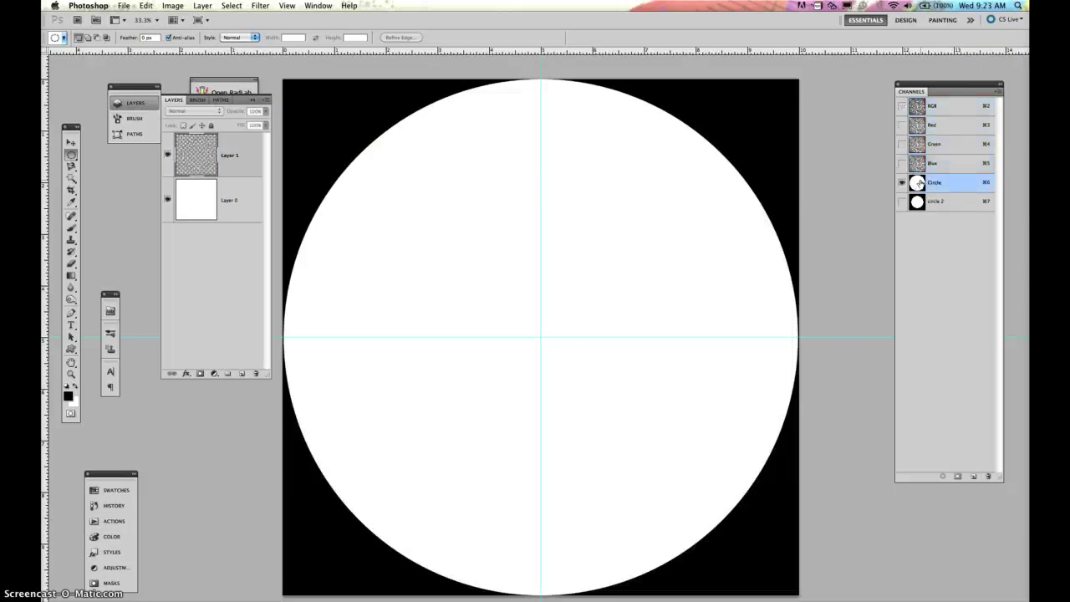
left_click(943, 477)
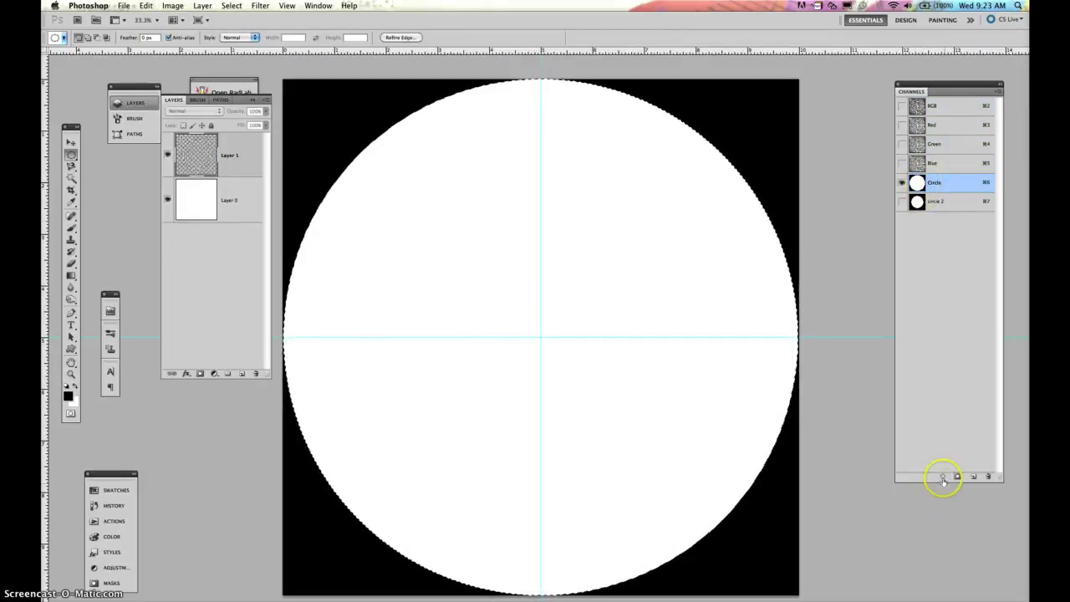
left_click(191, 163)
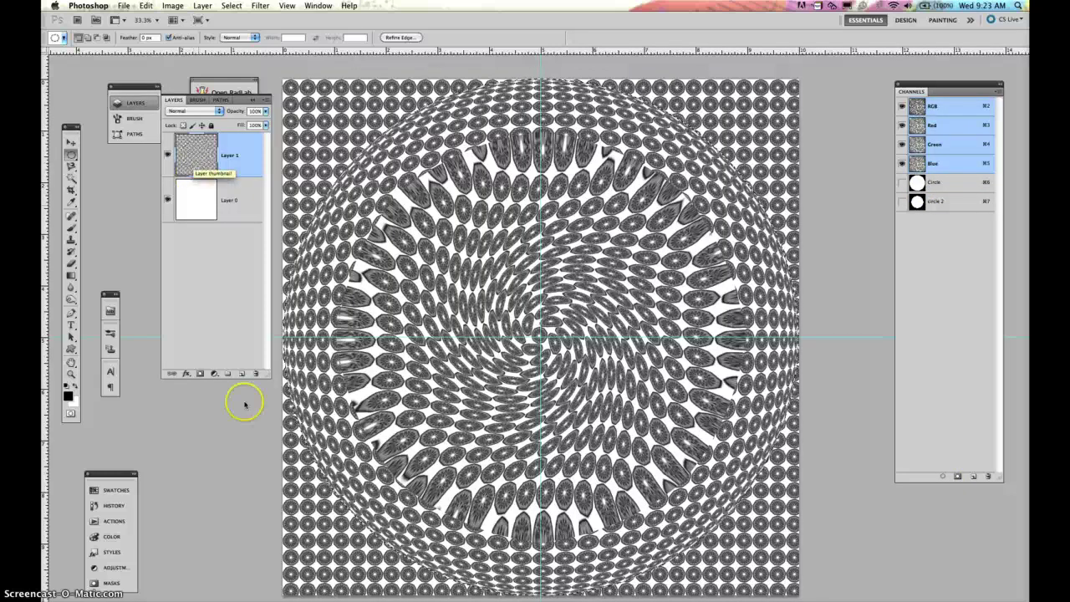
- Add Layer 2 below Layer 1 and pick the Gradient tool with the black-to-white preset
left_click(241, 375)
left_click_drag(185, 152, 191, 221)
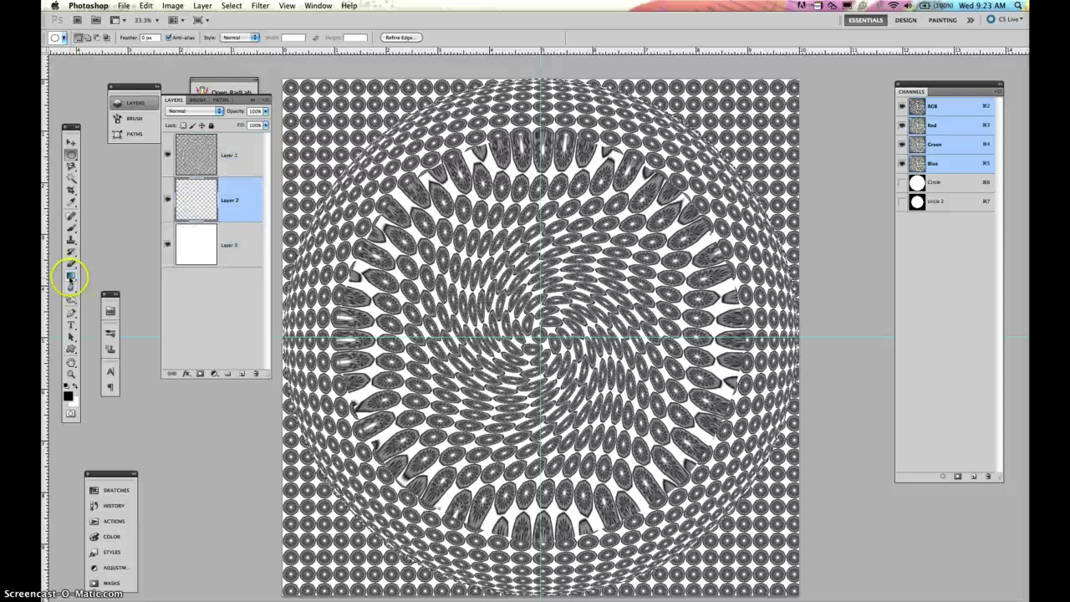
left_click(71, 275)
left_click(116, 37)
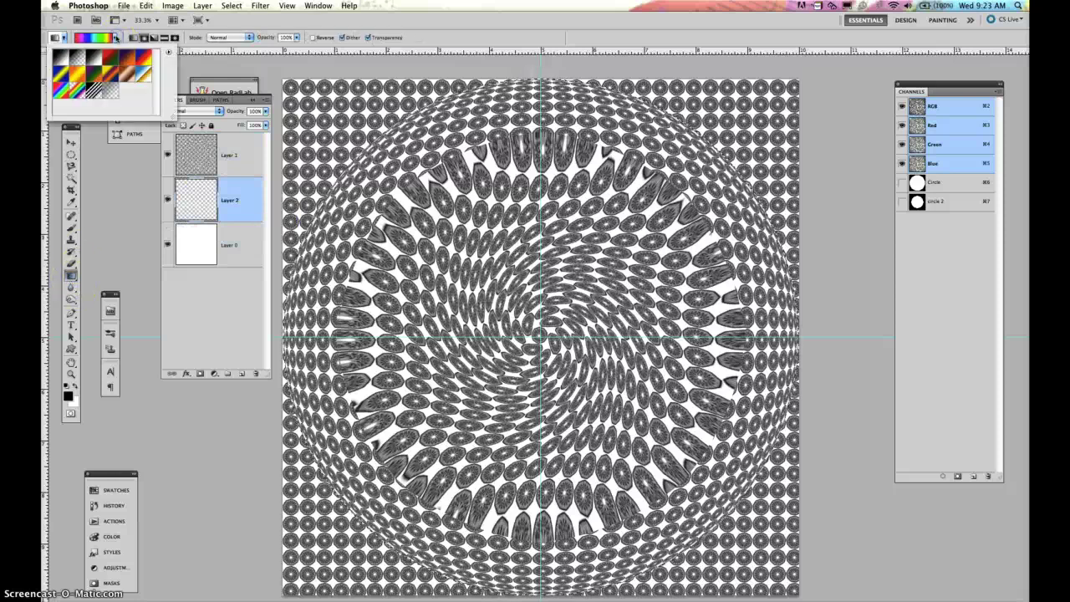
left_click(62, 57)
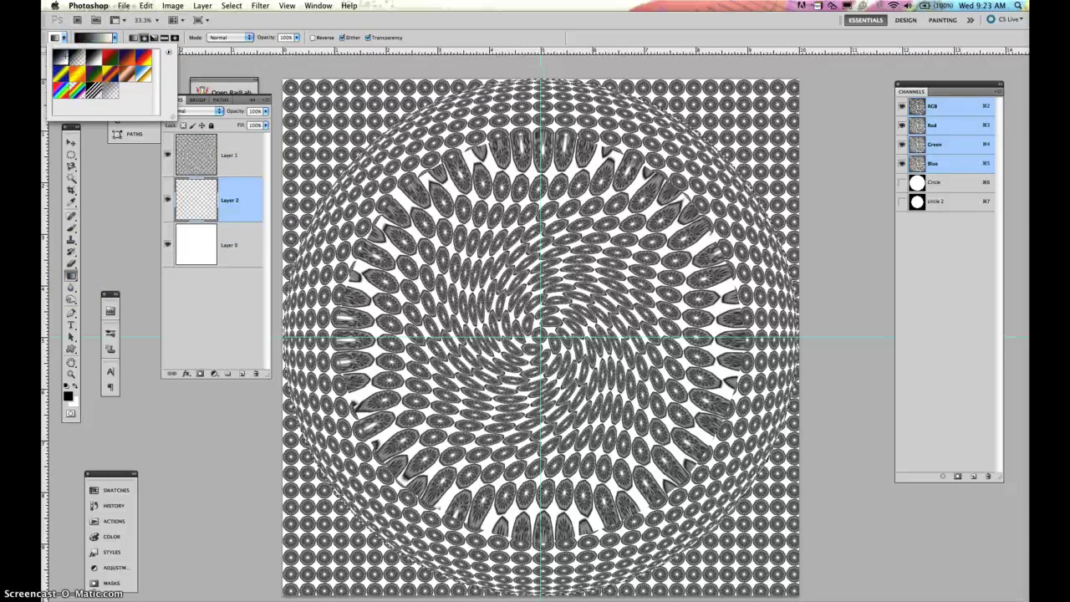
left_click(62, 55)
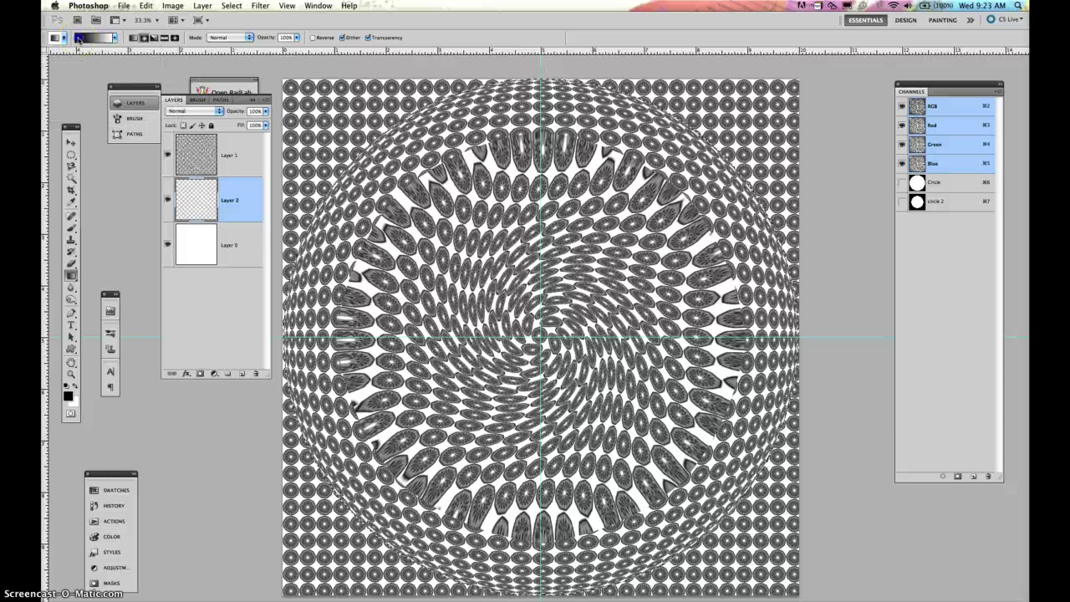
- In the Gradient Editor, change the starting colour stop to vivid purple
left_click(78, 37)
left_click_drag(563, 72, 841, 92)
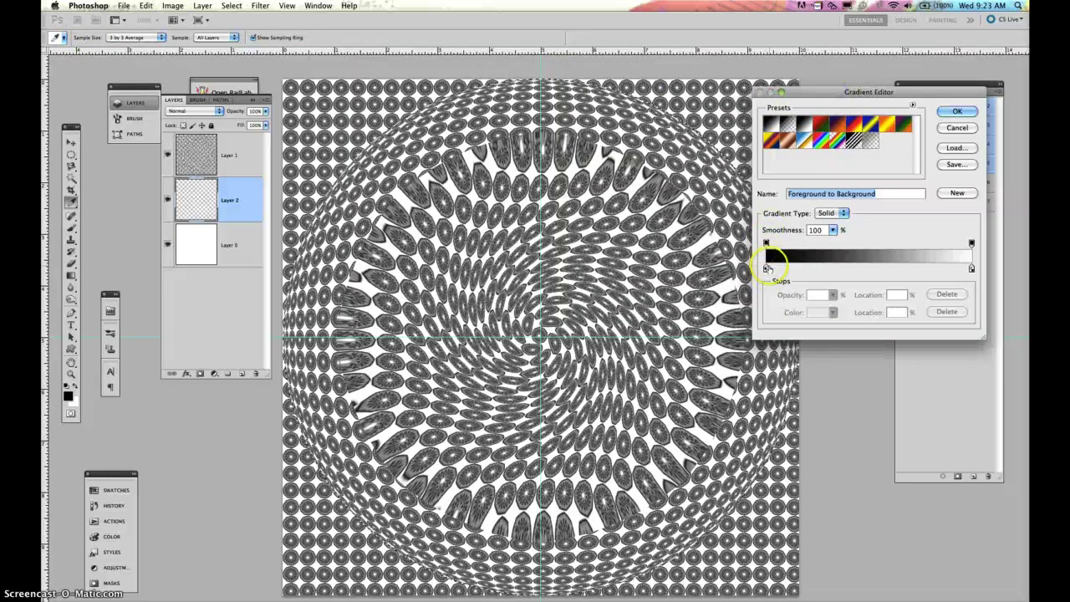
left_click(766, 268)
double_click(767, 268)
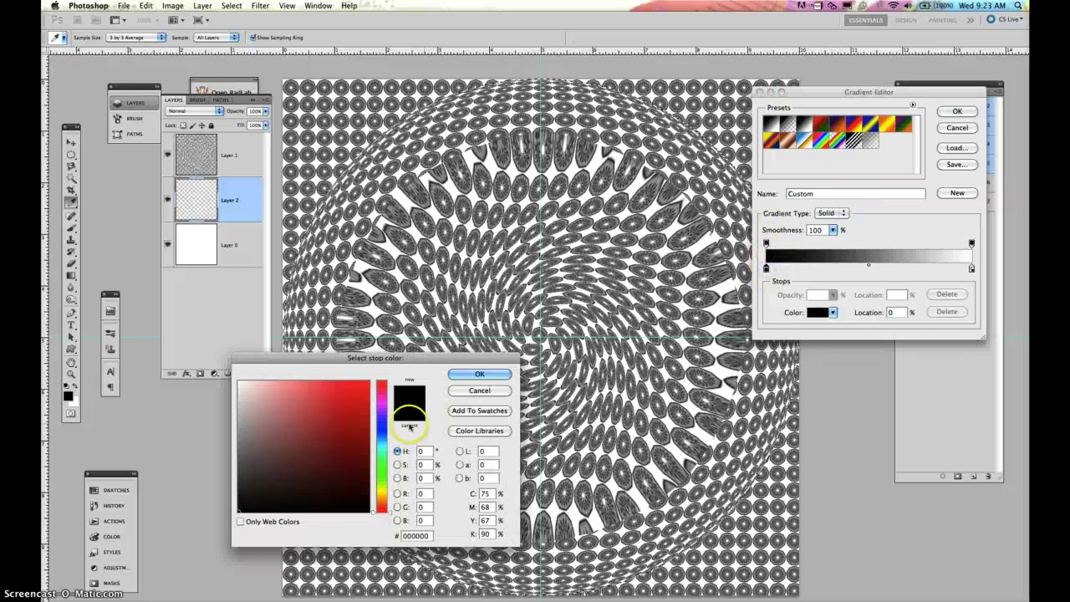
left_click(382, 410)
left_click(363, 387)
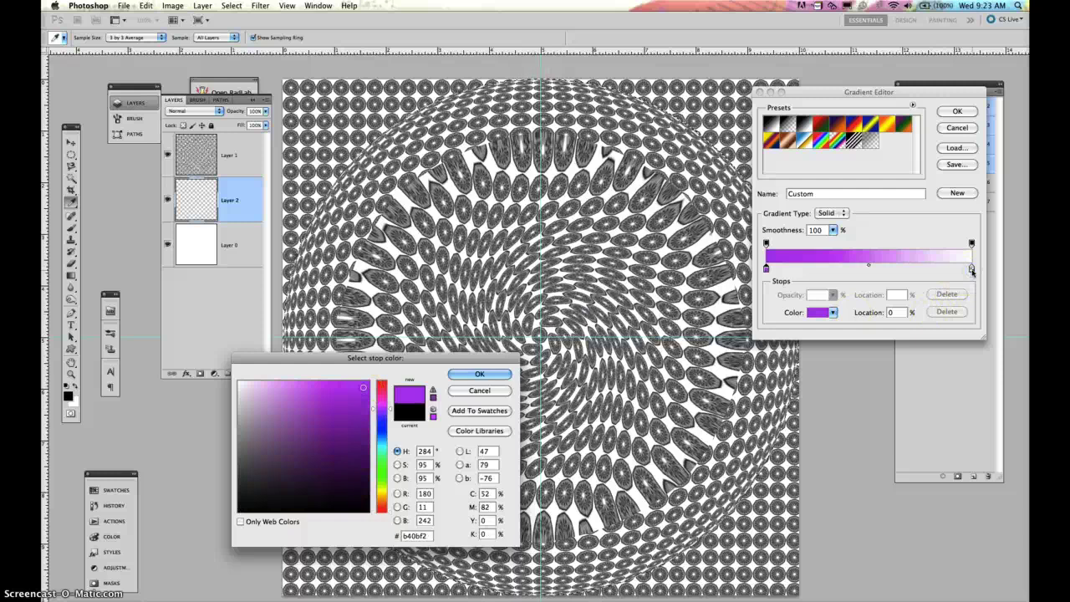
left_click(489, 375)
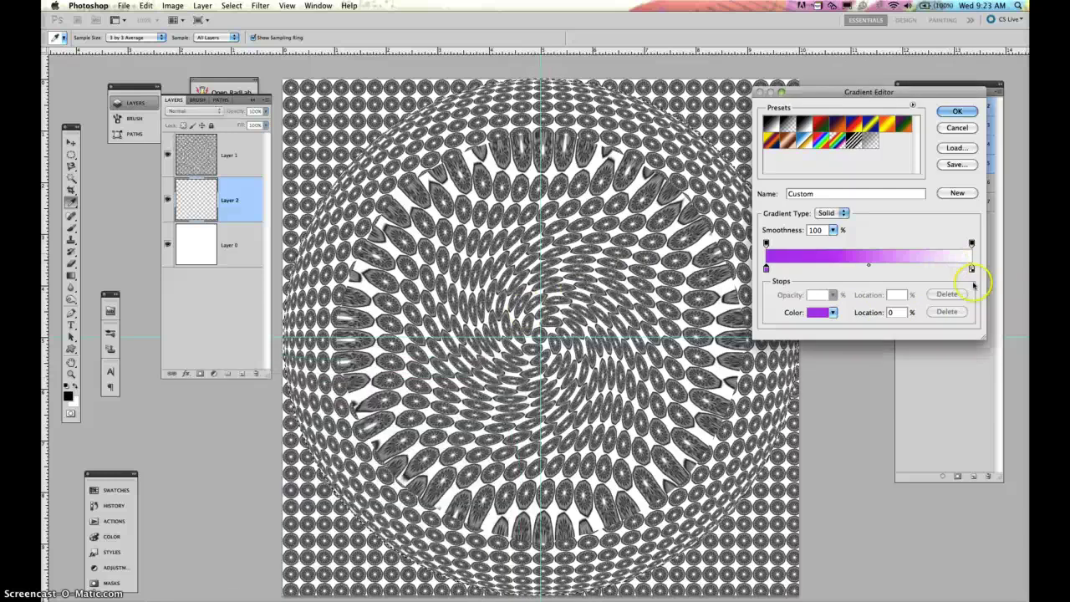
- Change the end stop to dark blue (0e27a7) and accept the purple-to-blue gradient
left_click(972, 268)
double_click(972, 269)
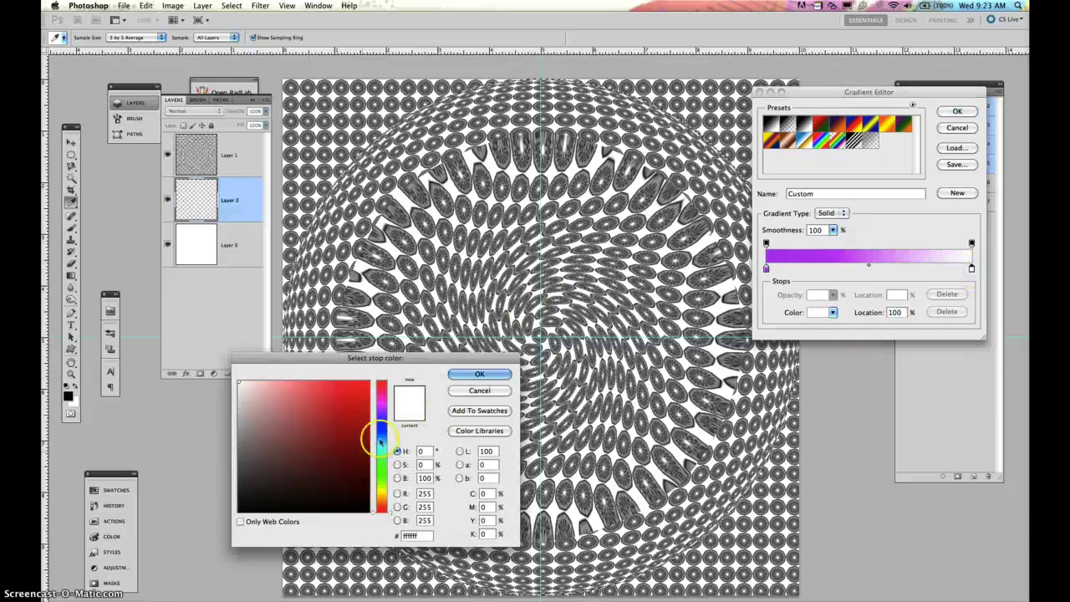
left_click(382, 426)
left_click(358, 426)
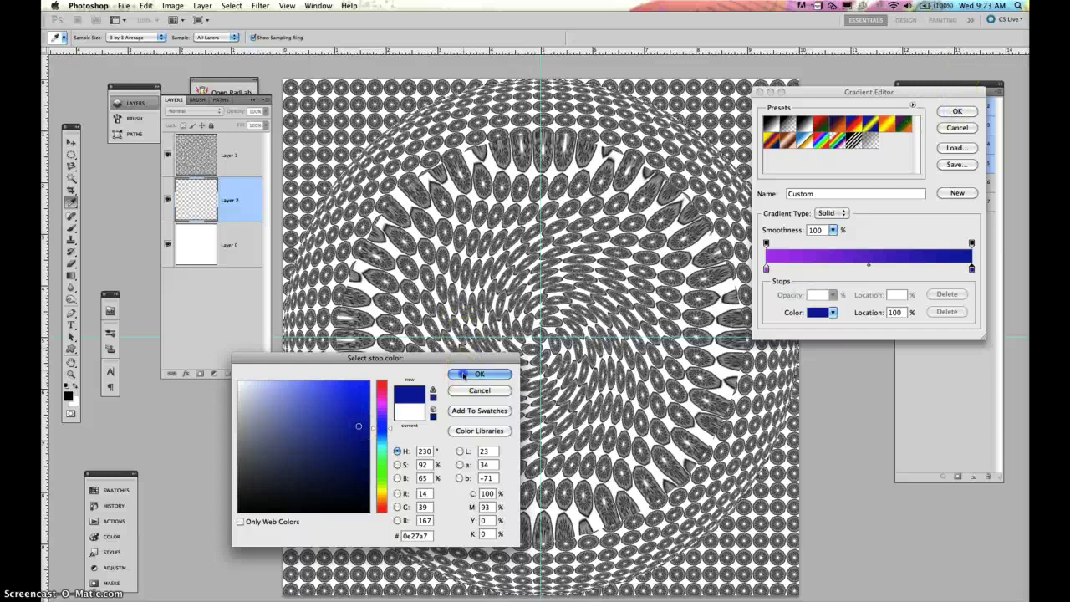
left_click(479, 374)
left_click(970, 112)
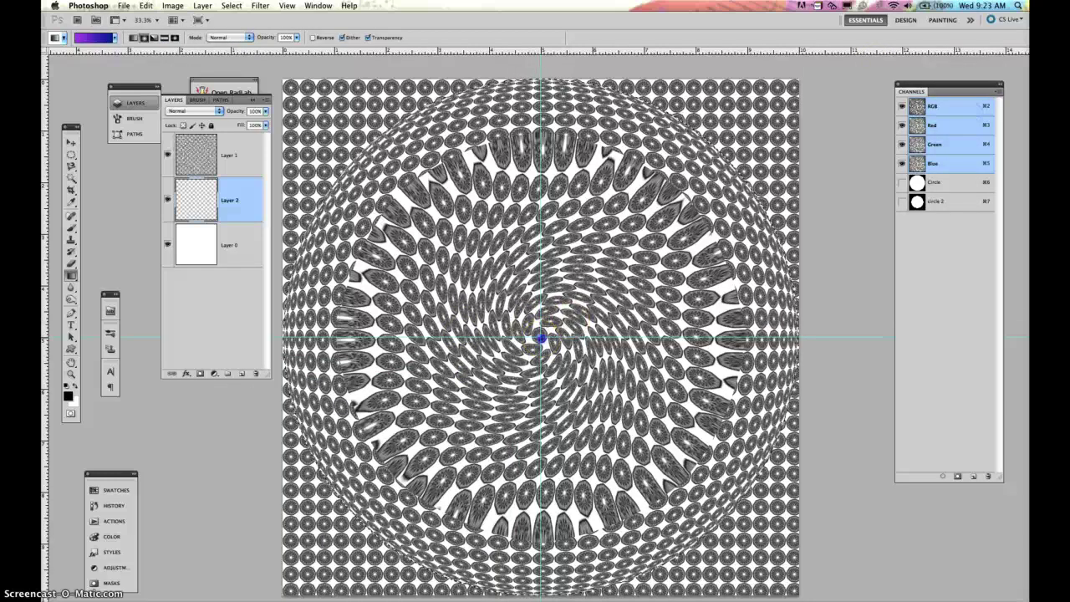
- Drag a radial purple-to-blue gradient from the circle's centre, then invert the selection
left_click_drag(541, 339, 712, 452)
left_click_drag(777, 535, 800, 594)
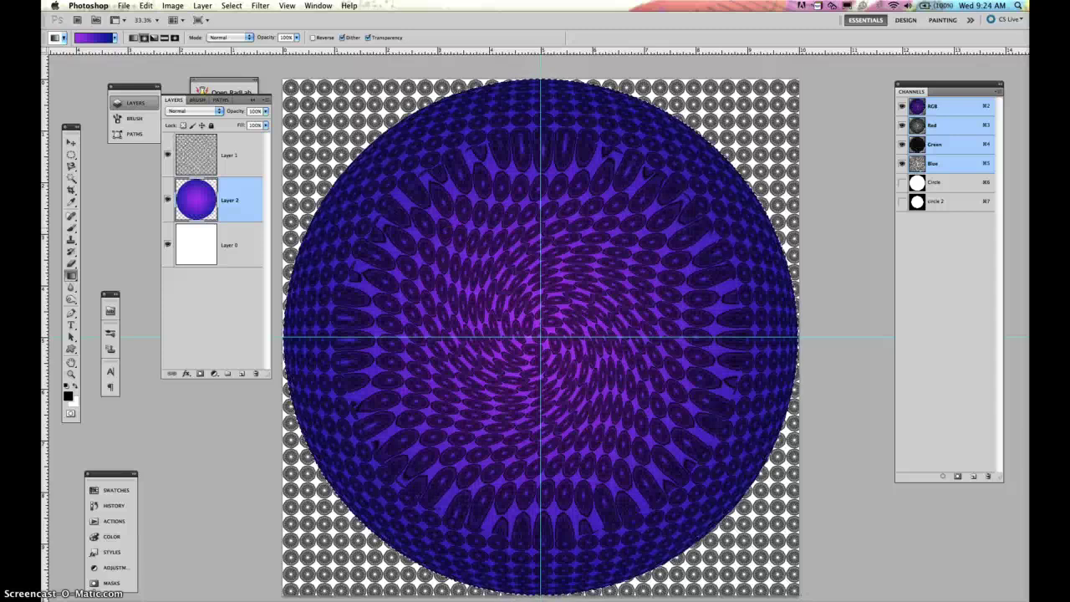
left_click(231, 6)
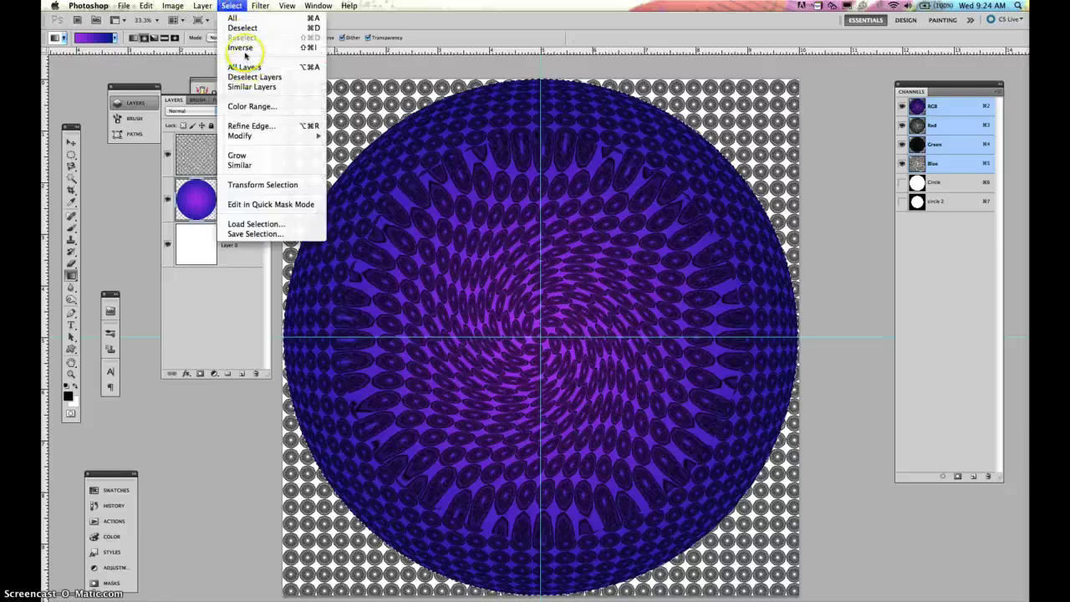
left_click(245, 53)
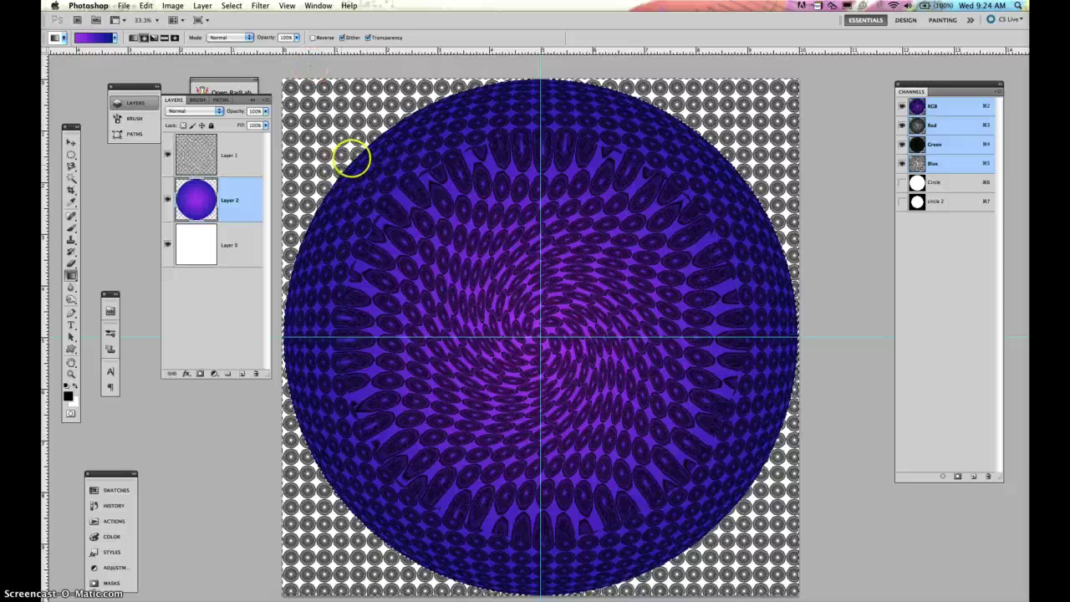
- After undoing trial fills, drag the reversed gradient from the centre across the outside area
left_click_drag(286, 77, 301, 595)
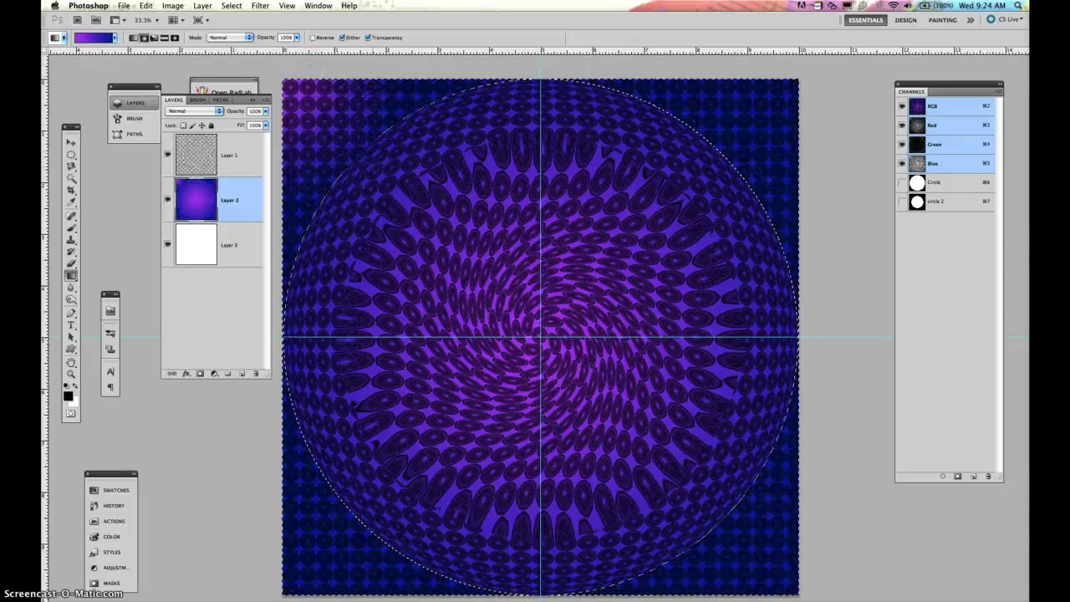
key("super+z")
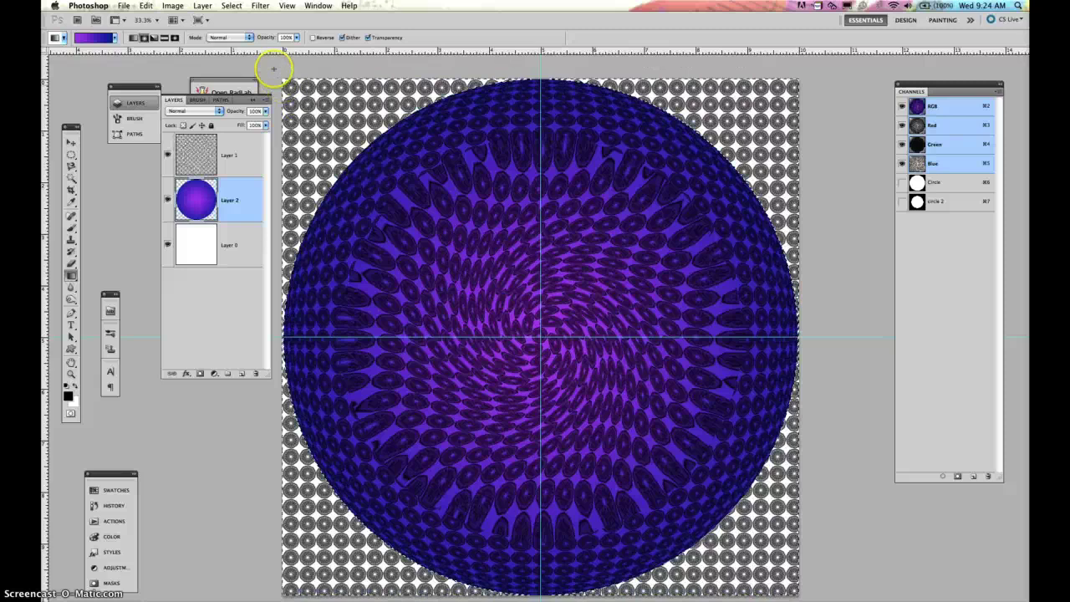
left_click_drag(463, 317, 543, 339)
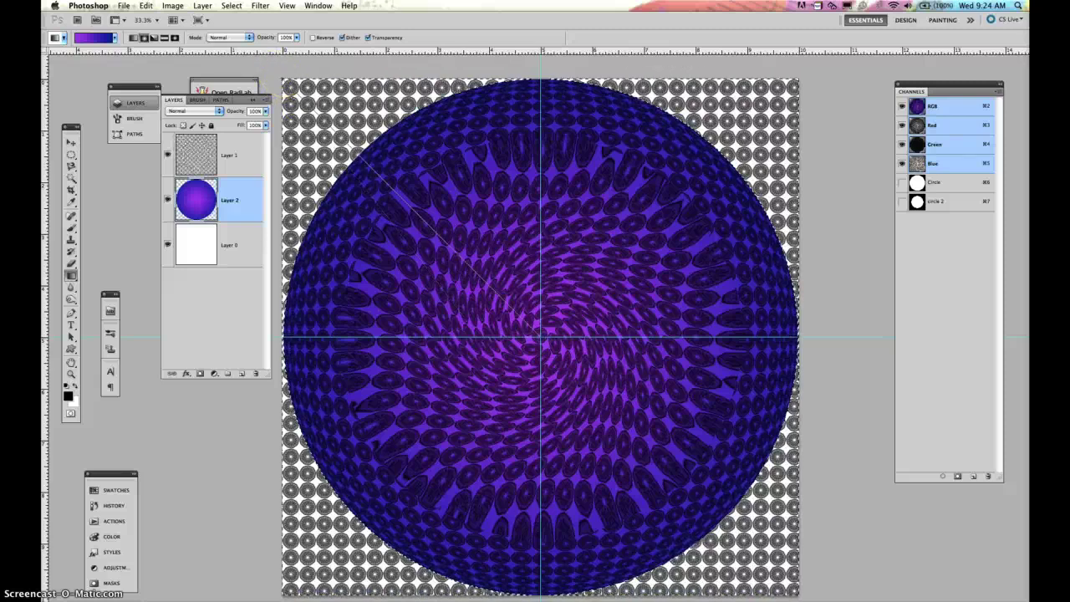
key("super+z")
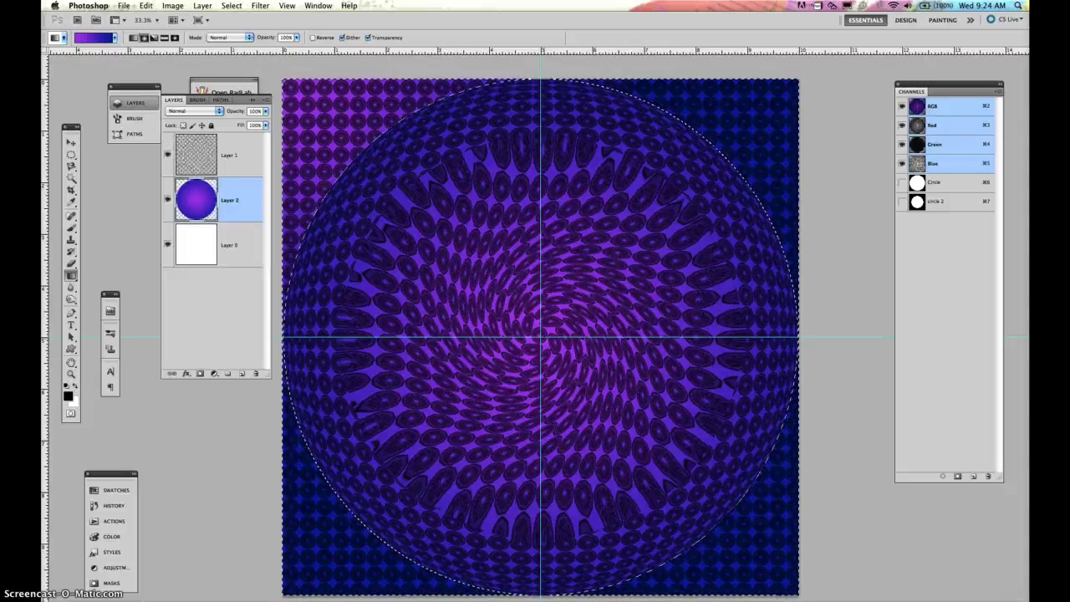
key("super+z")
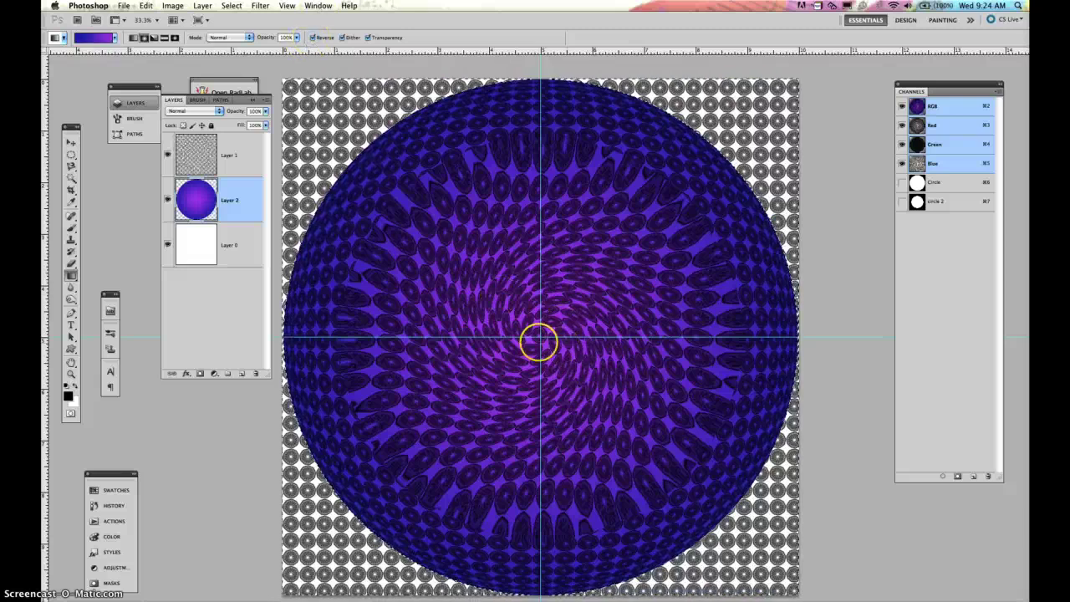
left_click_drag(538, 338, 279, 80)
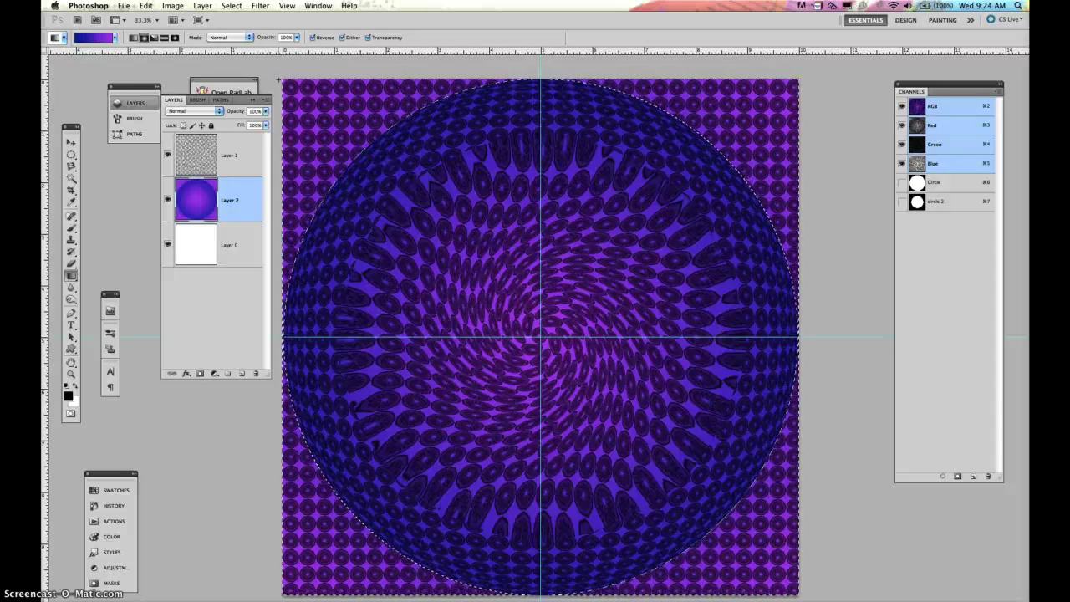
- Clear the purple fill from outside the circle on Layer 2
key("ctrl+l")
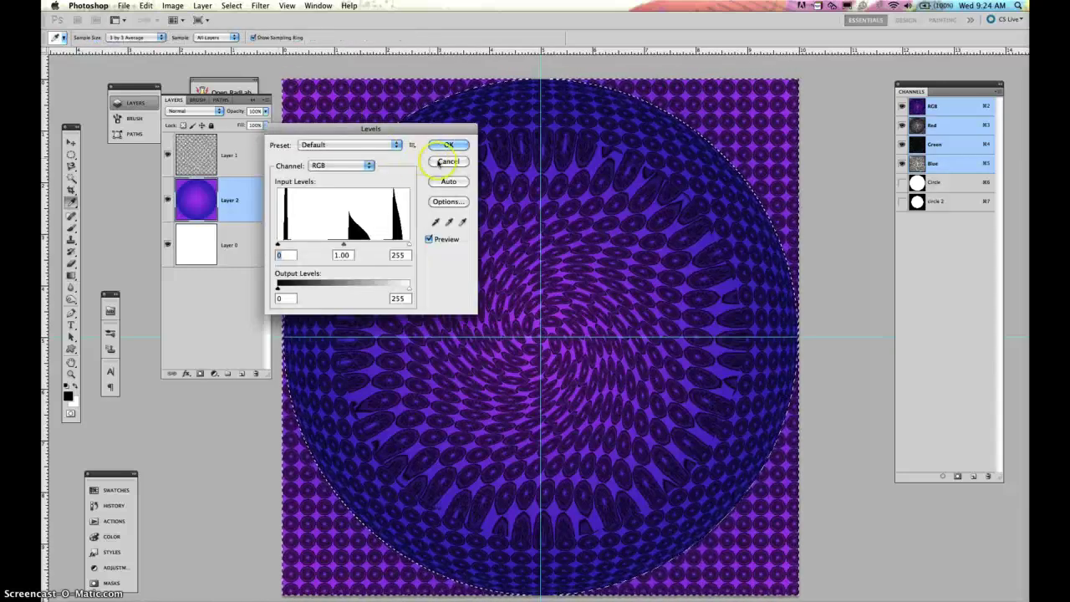
left_click(449, 144)
key("ctrl+h")
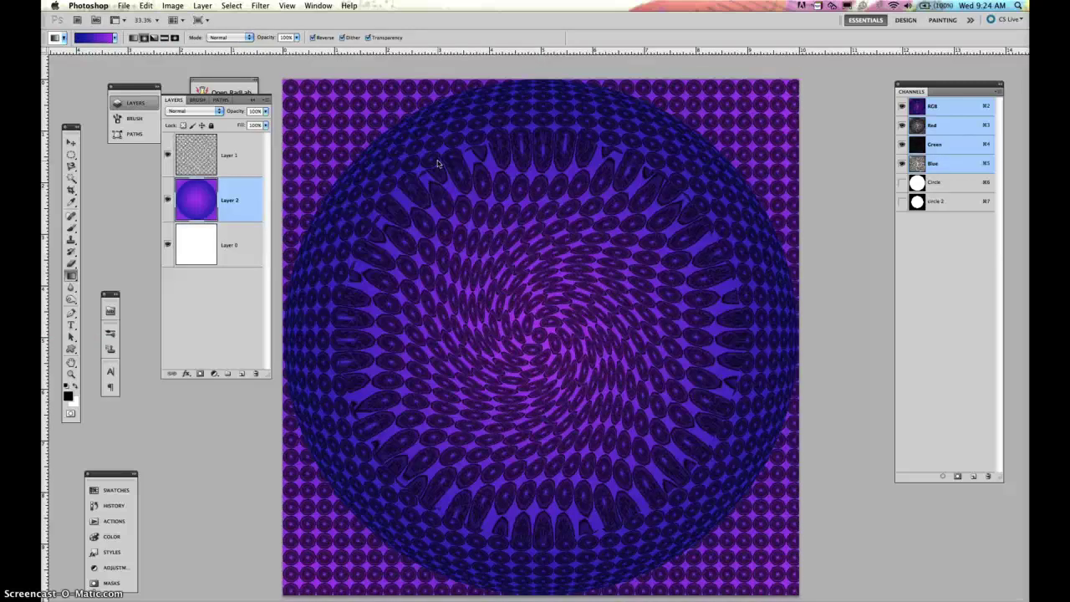
key("Delete")
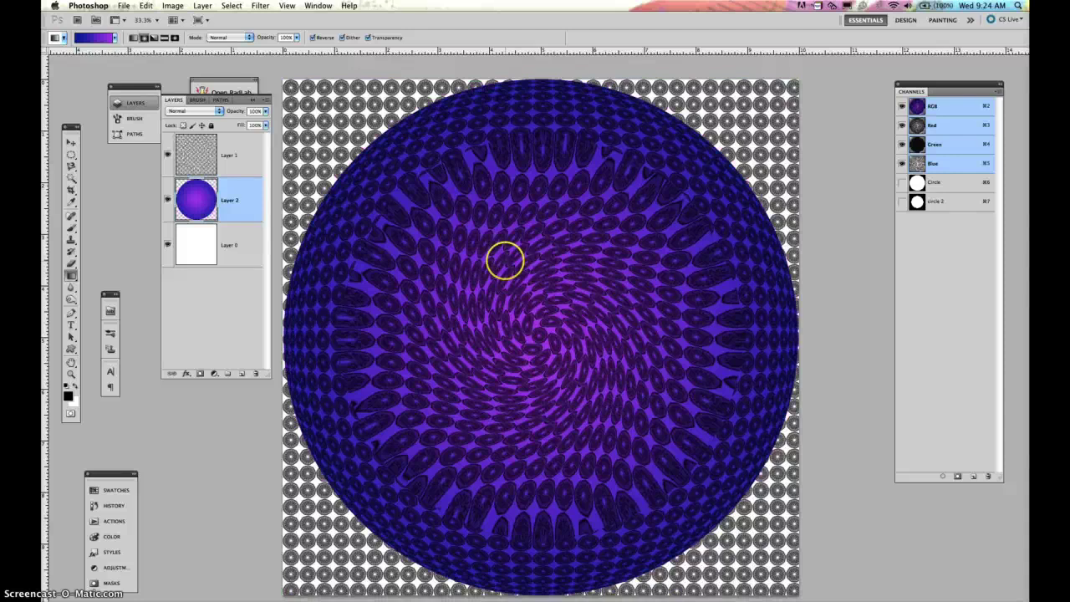
- Reload the Circle channel, invert it, and sweep the purple gradient across the background
left_click(917, 182)
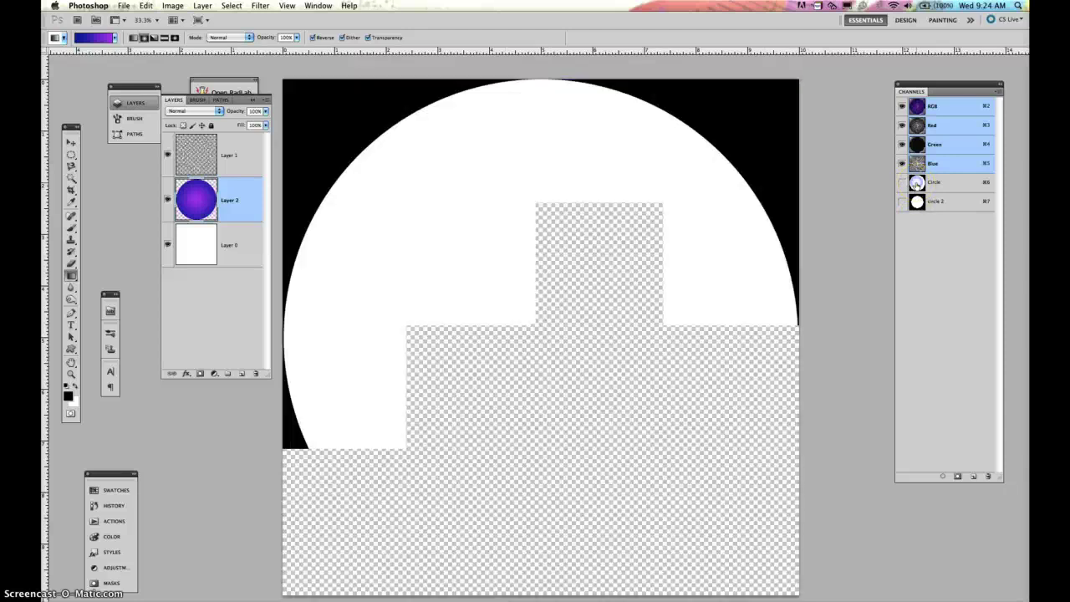
left_click(945, 476)
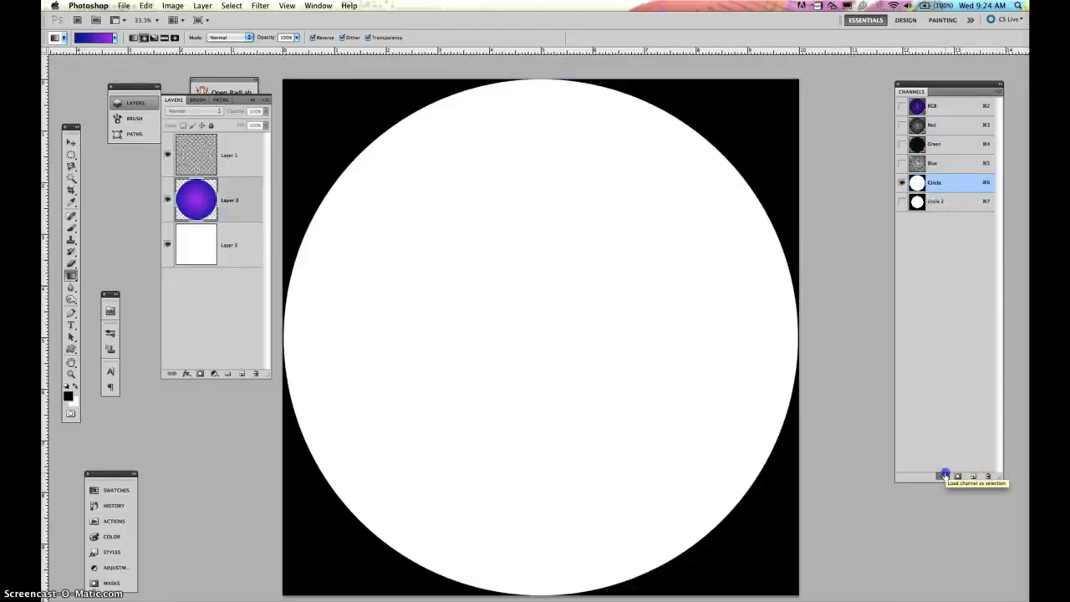
left_click(200, 193)
left_click(260, 5)
mouse_move(232, 6)
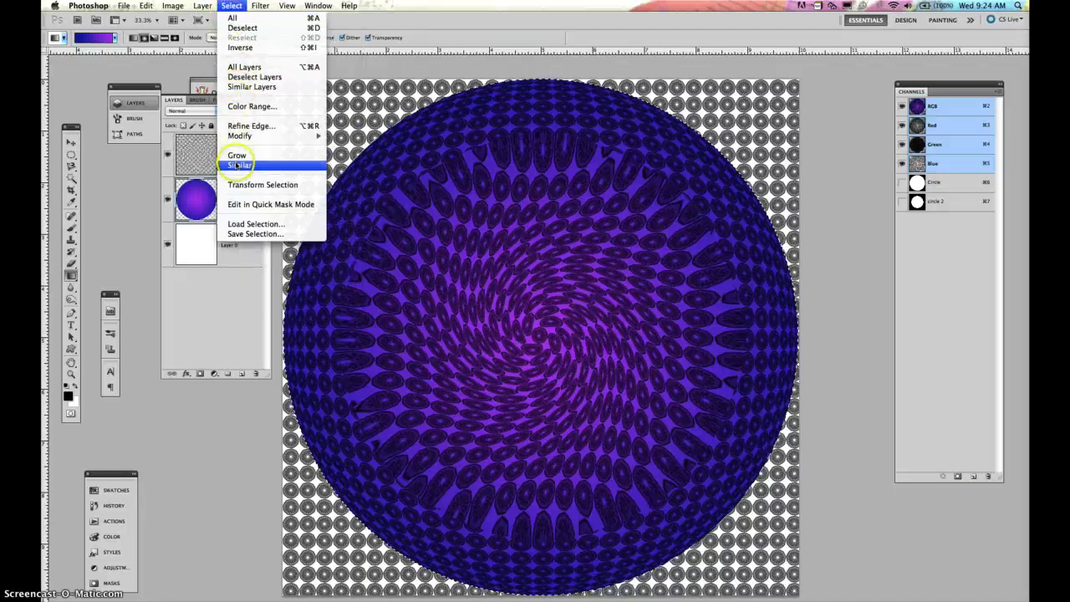
left_click(236, 47)
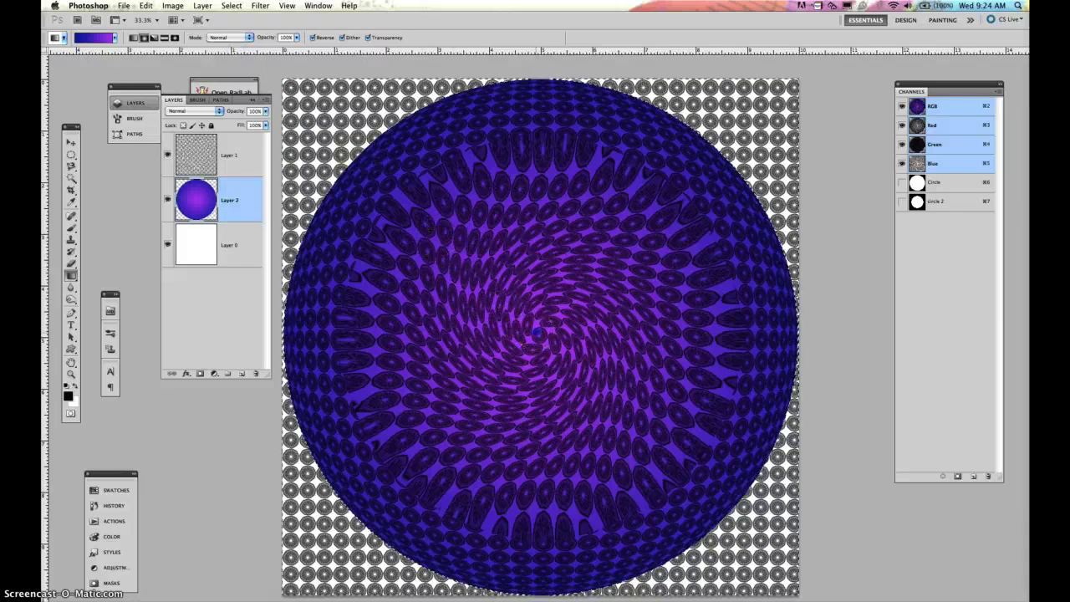
left_click_drag(514, 316, 280, 79)
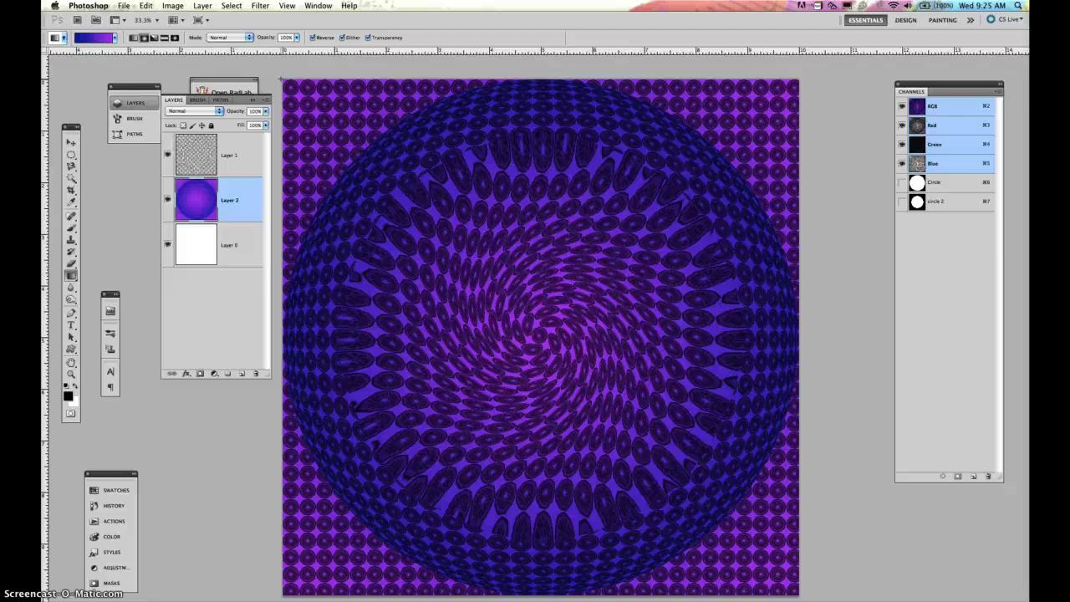
- Select the whole canvas and shrink the selection inward from the top-left corner to about 92%
left_click_drag(71, 155, 126, 153)
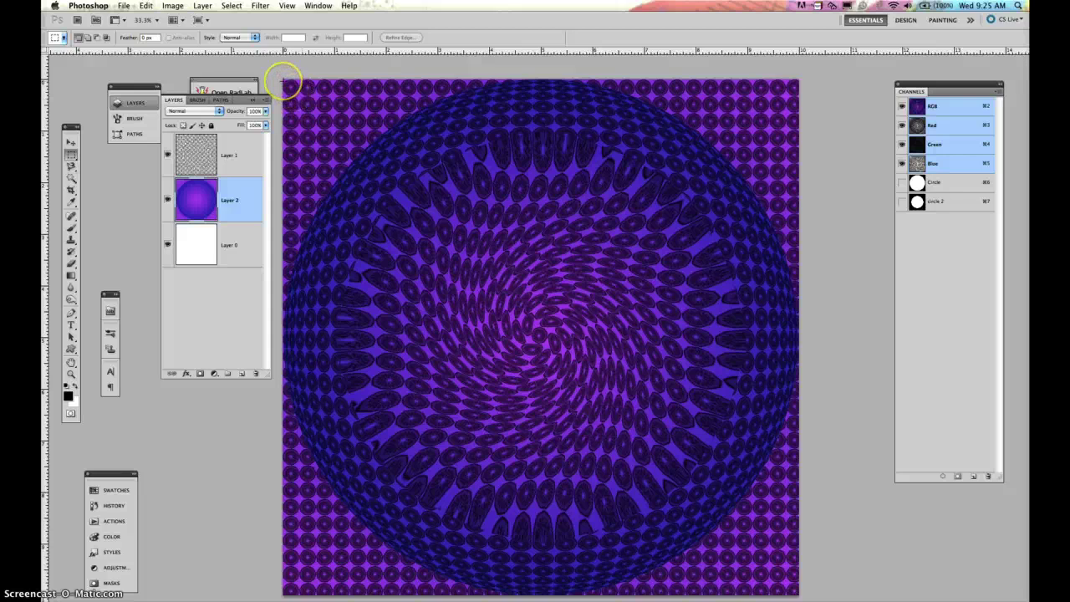
key("super+a")
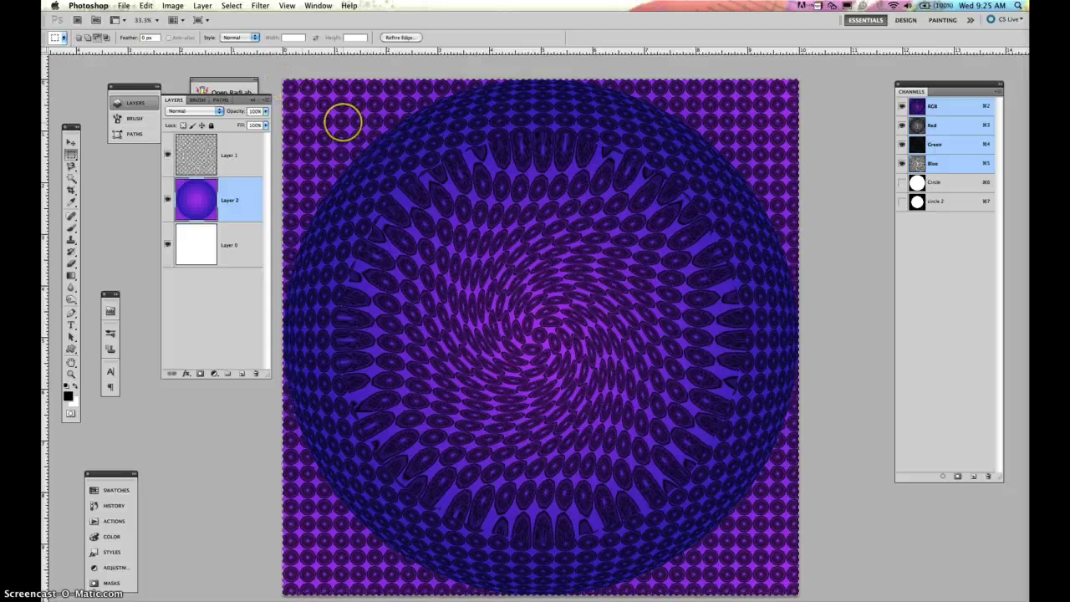
left_click(232, 5)
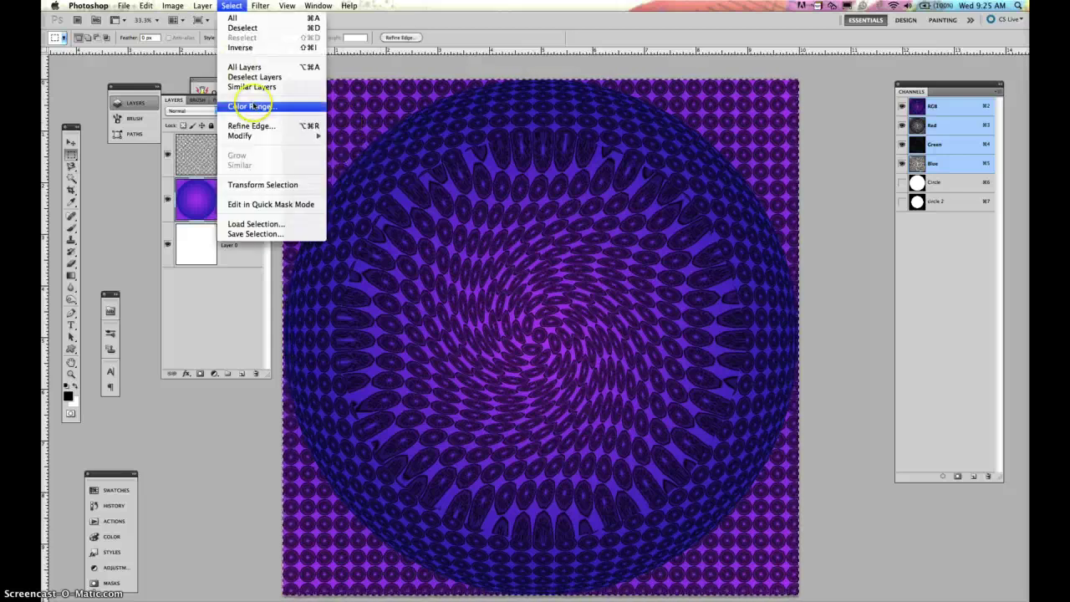
left_click(255, 185)
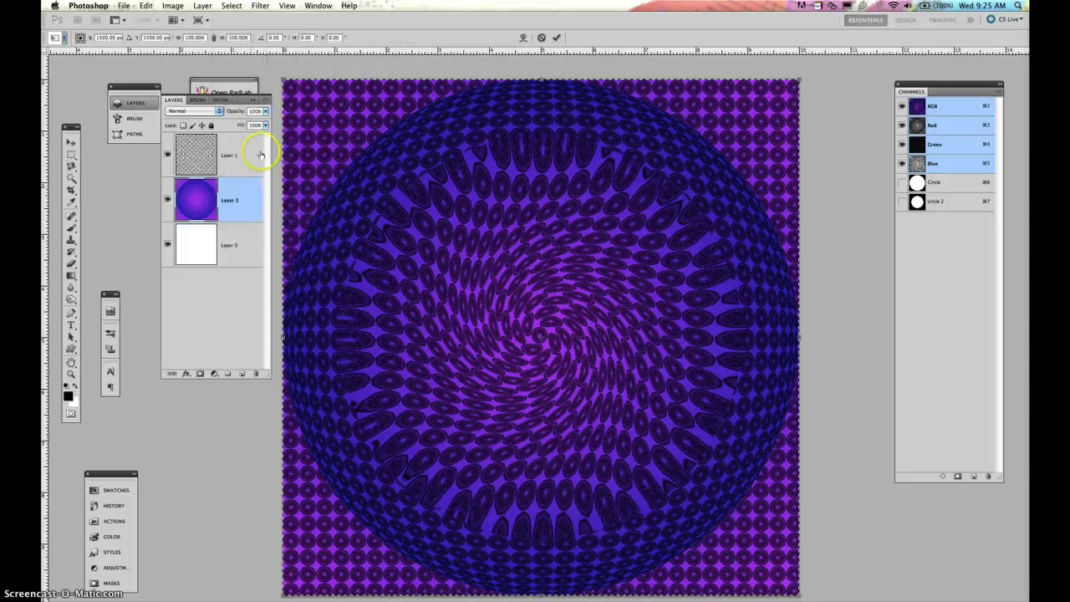
left_click_drag(283, 80, 295, 93)
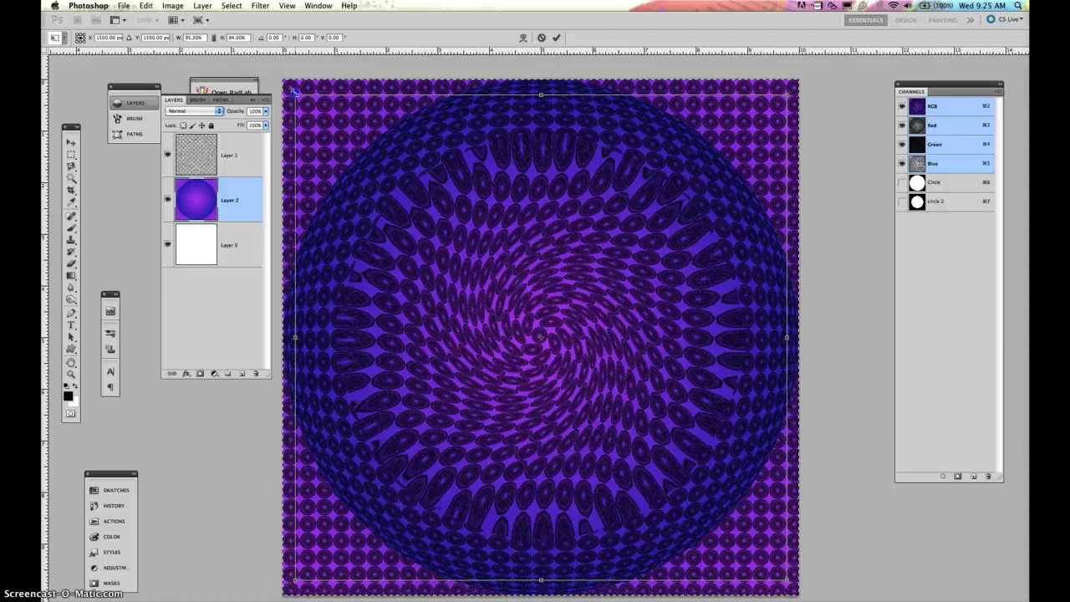
left_click_drag(294, 93, 302, 98)
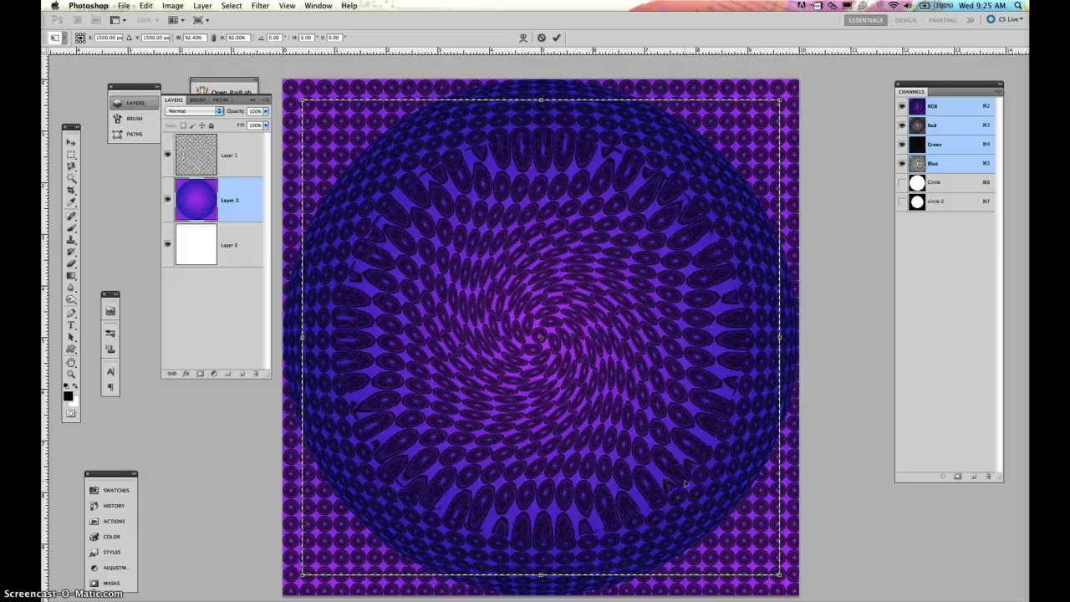
key("Return")
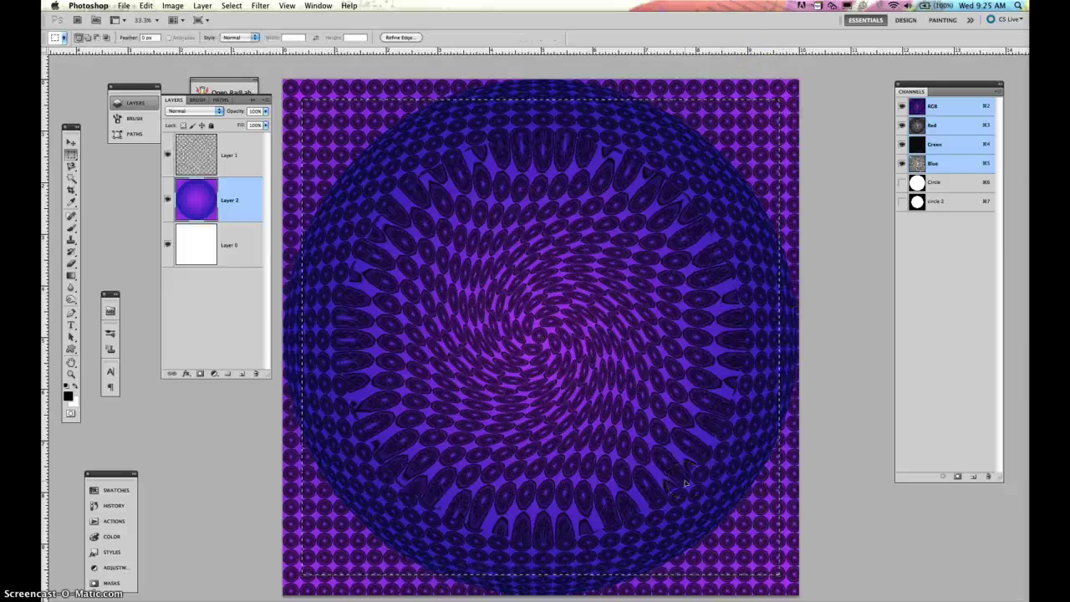
- Save the inset rectangle selection as a new channel named Box
left_click(232, 6)
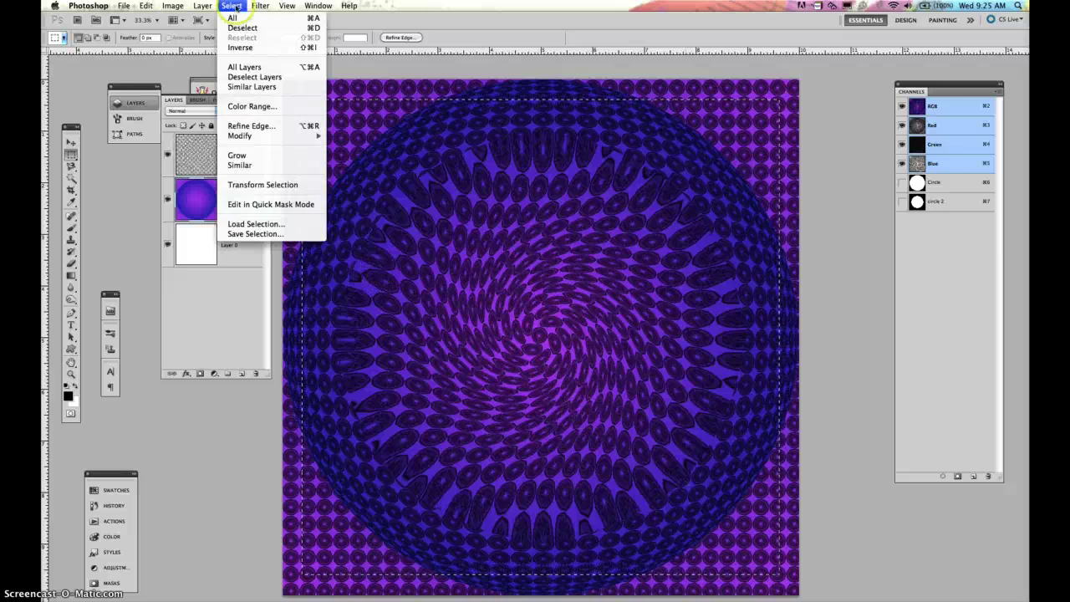
left_click(255, 234)
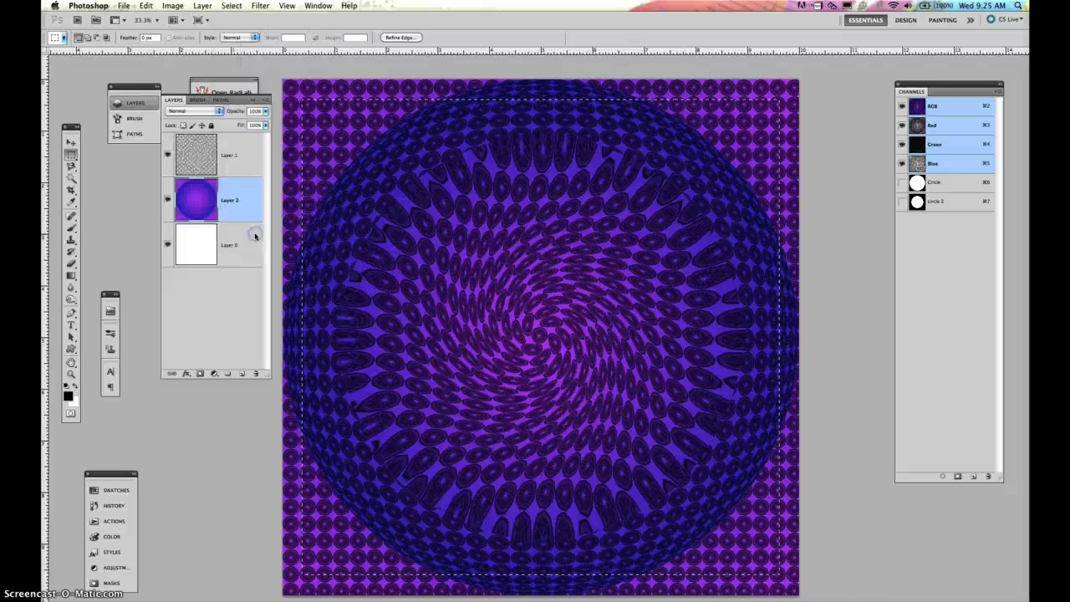
type("Bev")
key("Return")
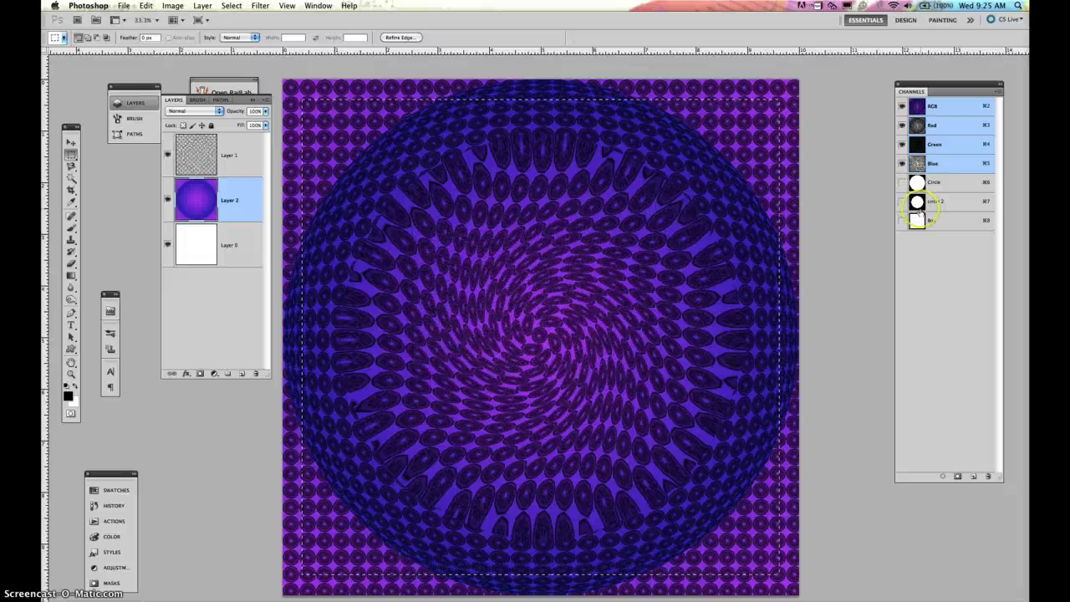
- Load the Circle channel as the active selection
left_click(917, 184)
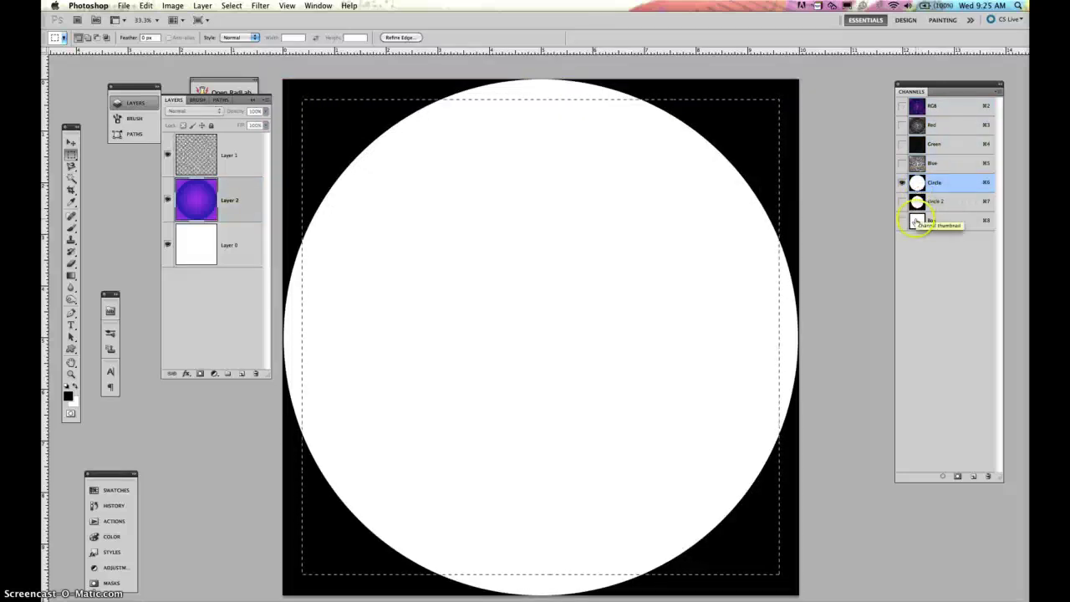
left_click(917, 184, "super")
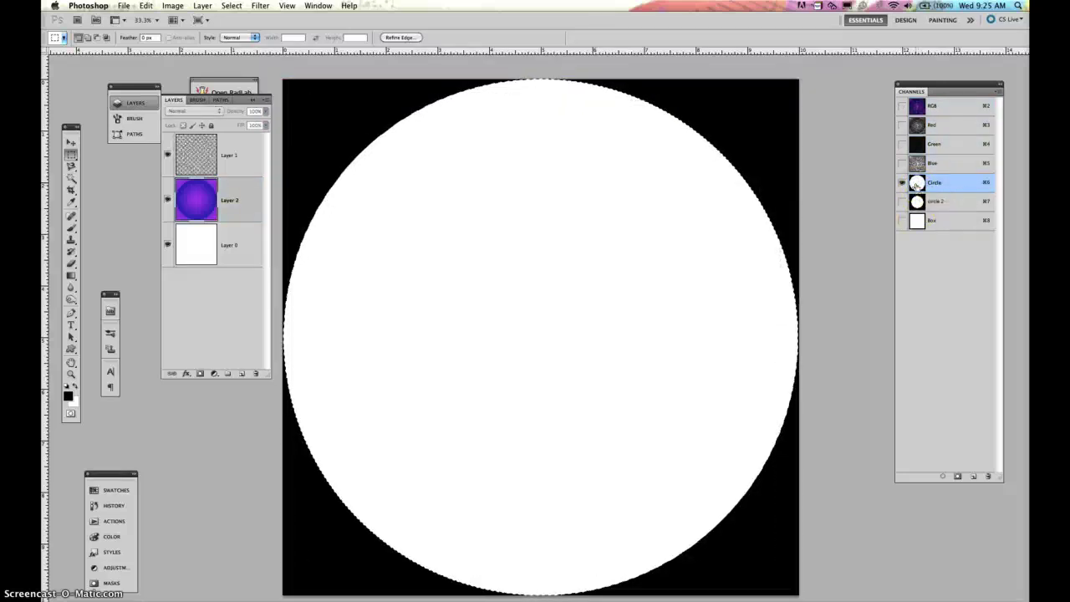
left_click(918, 203, "super")
- Load the Box channel, return to the RGB image, and subtract the Circle channel from the selection
left_click(918, 222)
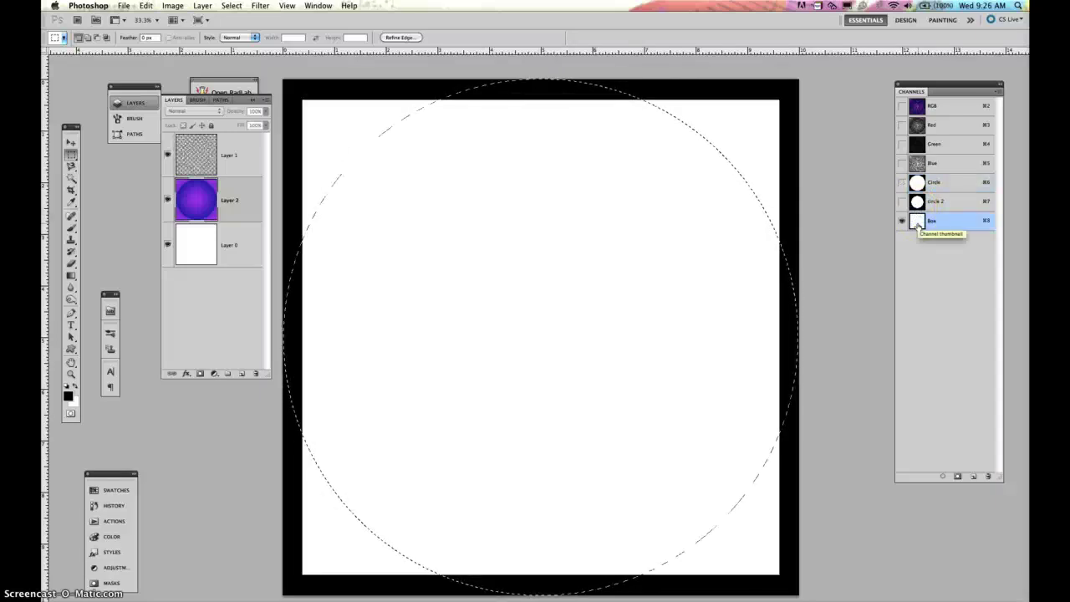
left_click(918, 224, "super")
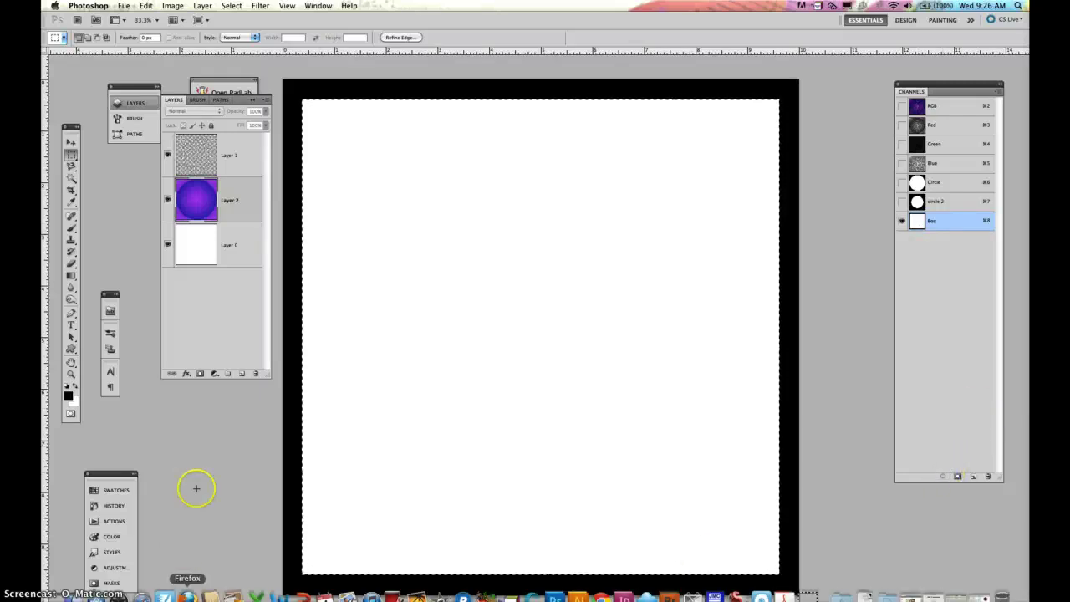
key("super+2")
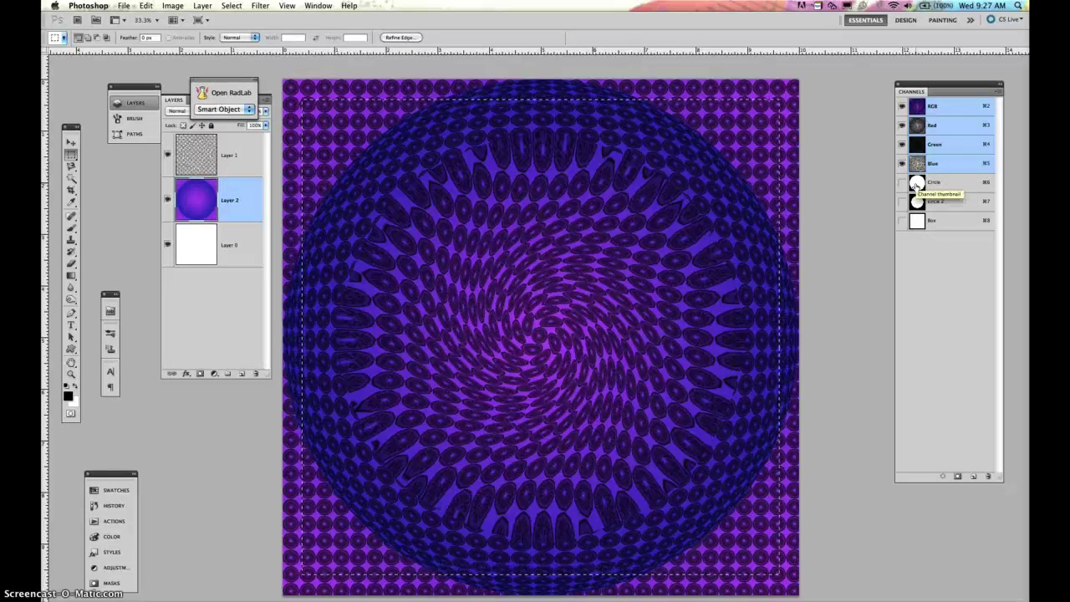
left_click(917, 184, "super")
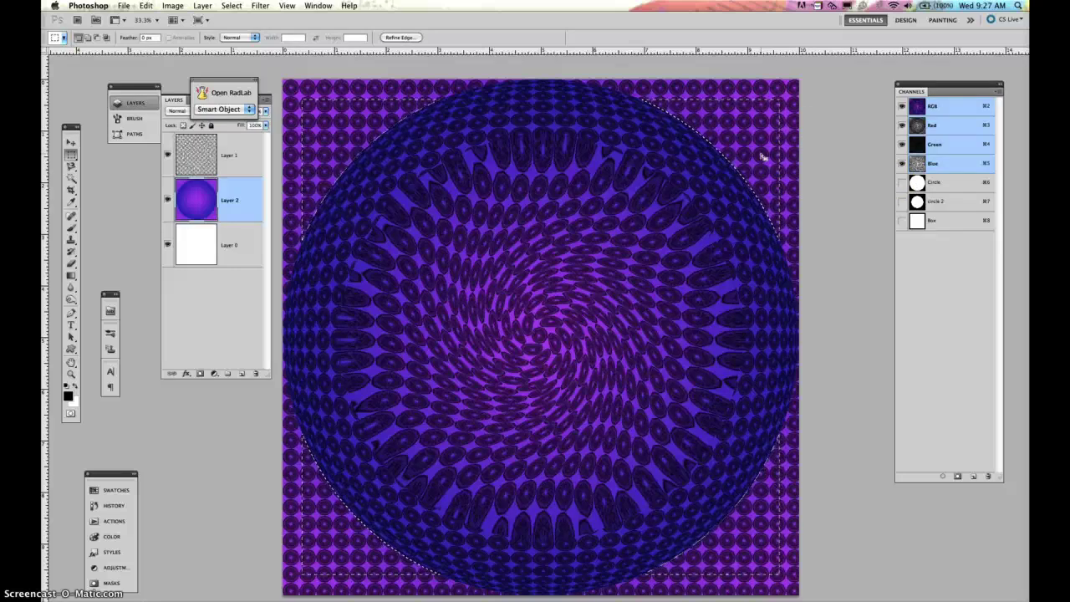
- Brighten the selected corners to vivid blue with Levels input set to 147, 1.52 and 222
key("super+l")
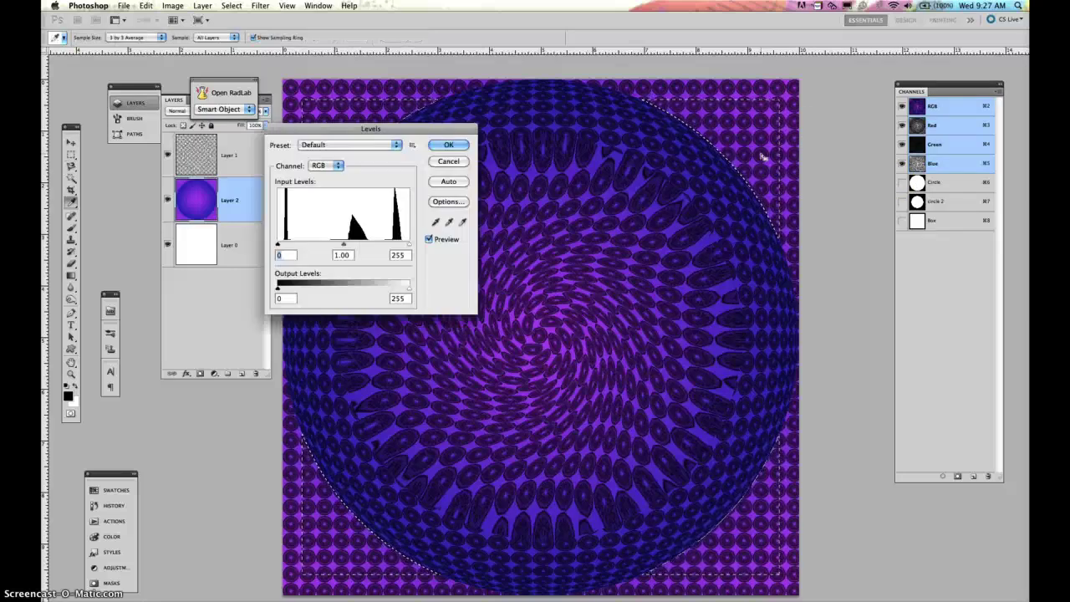
left_click(344, 246)
left_click_drag(344, 246, 365, 244)
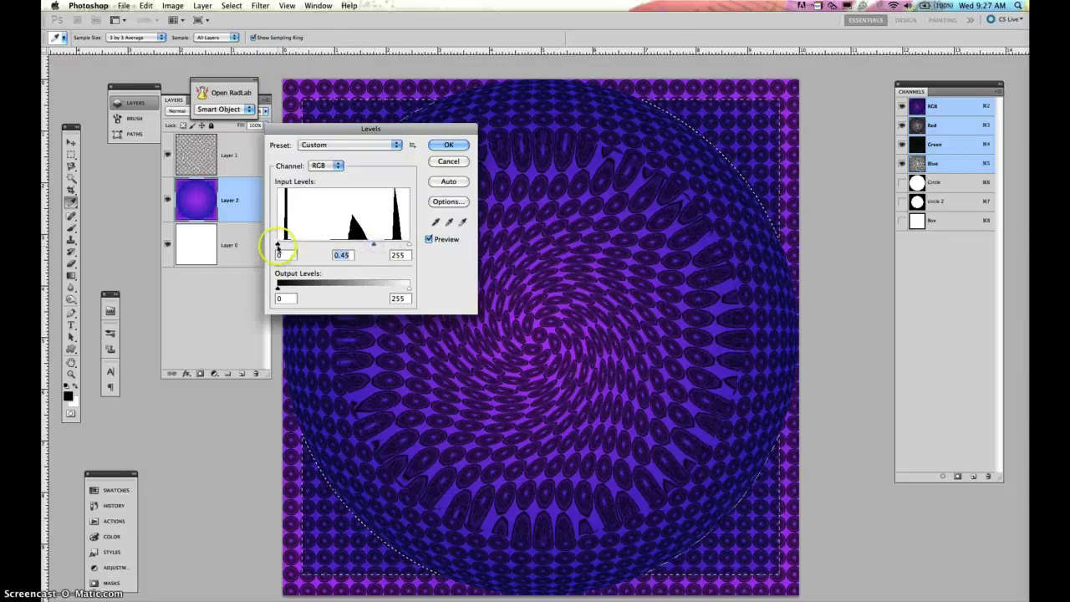
left_click_drag(279, 243, 302, 242)
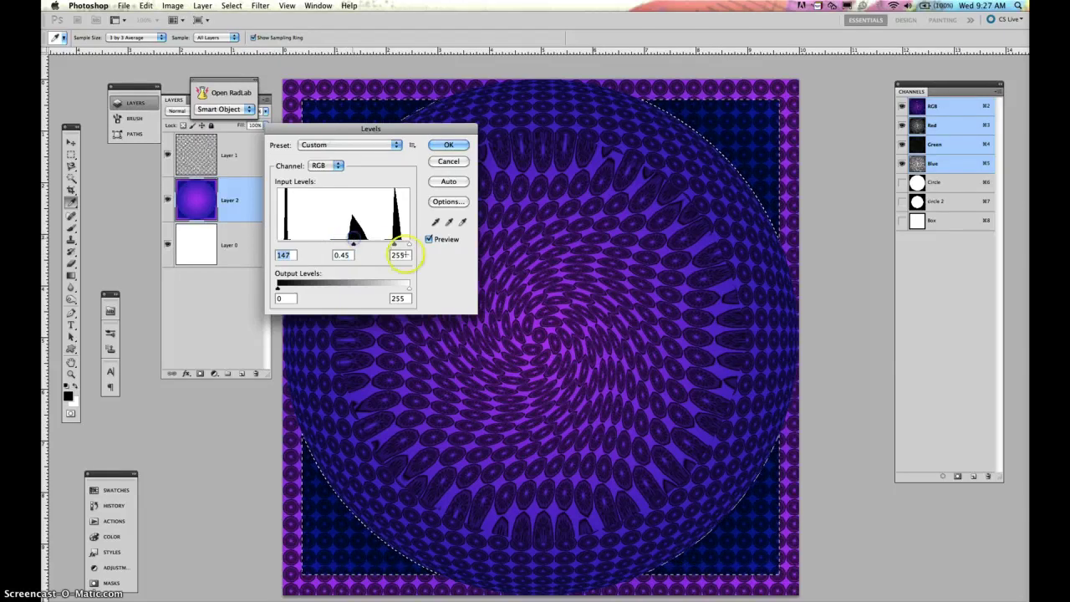
mouse_move(393, 244)
left_mouse_down()
mouse_move(381, 245)
mouse_move(400, 243)
left_mouse_up()
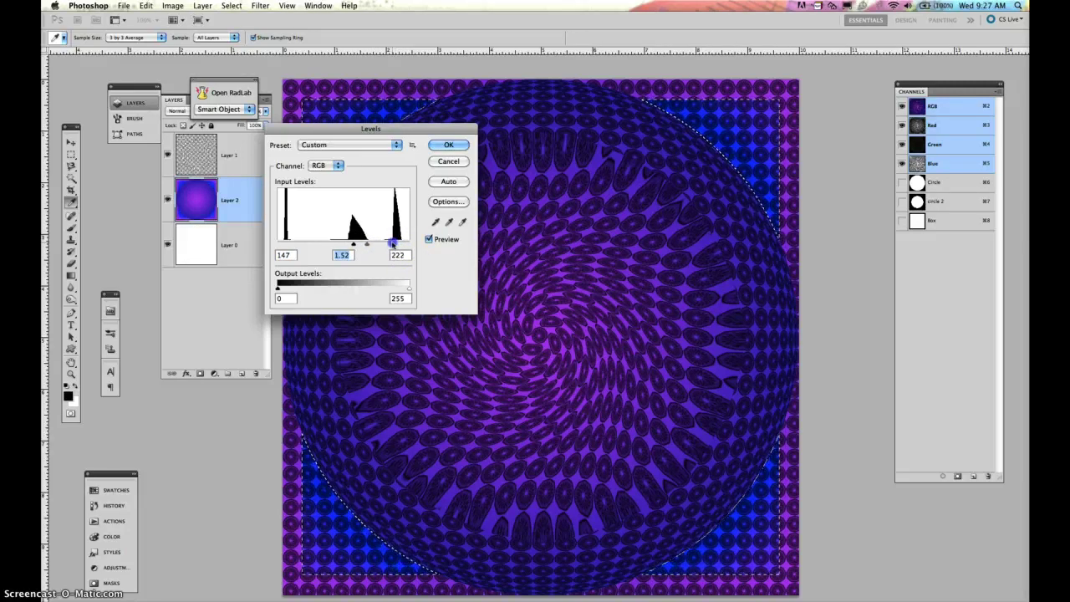
left_click(392, 243)
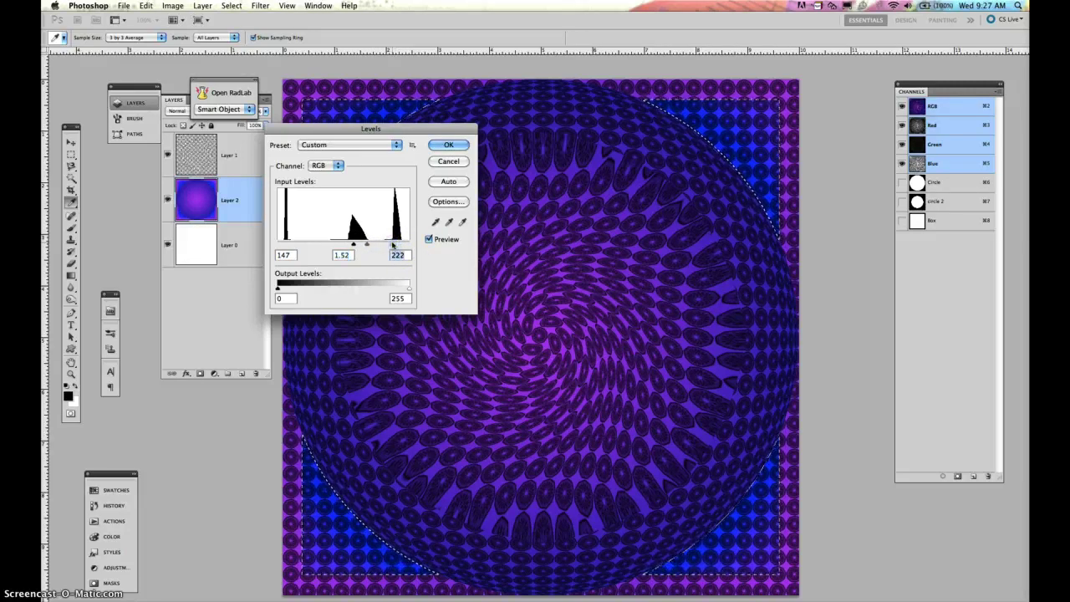
left_click(448, 144)
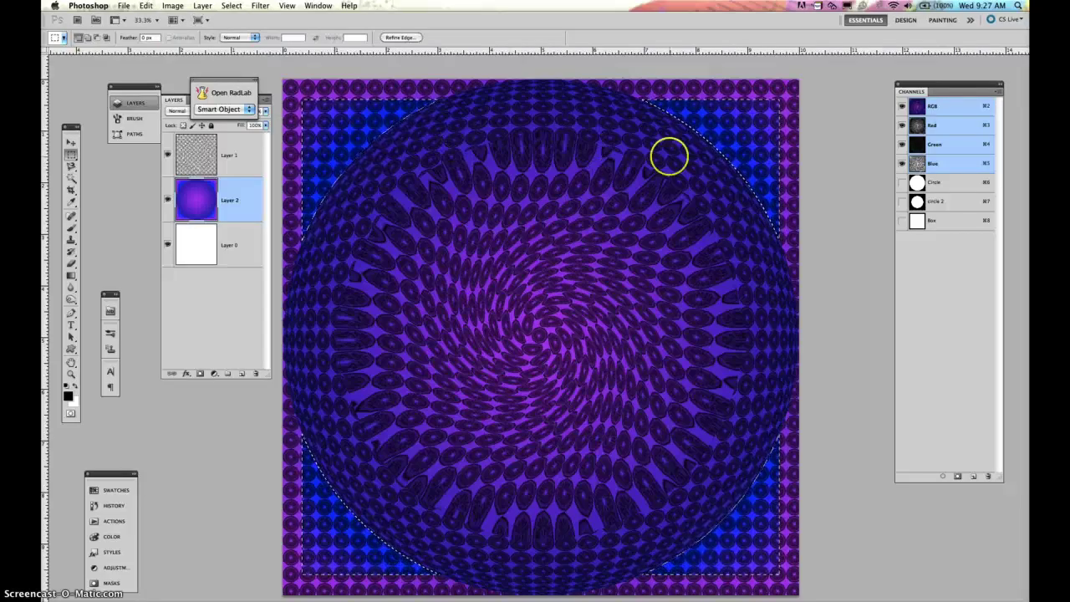
- Load the Box channel on the RGB image and invert the selection to the outer border strip
left_click(919, 222)
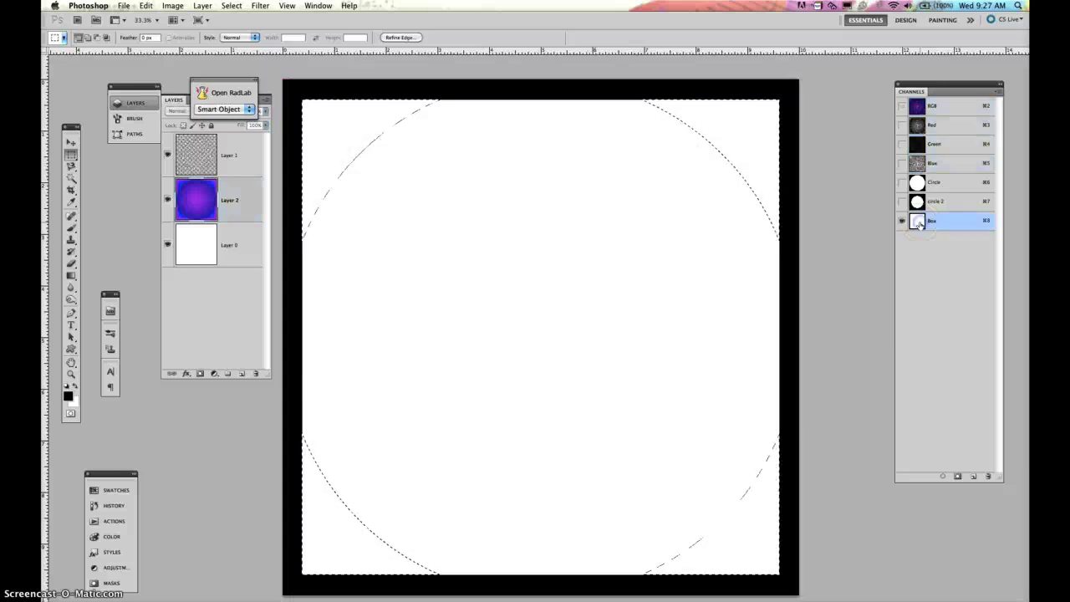
left_click(944, 476)
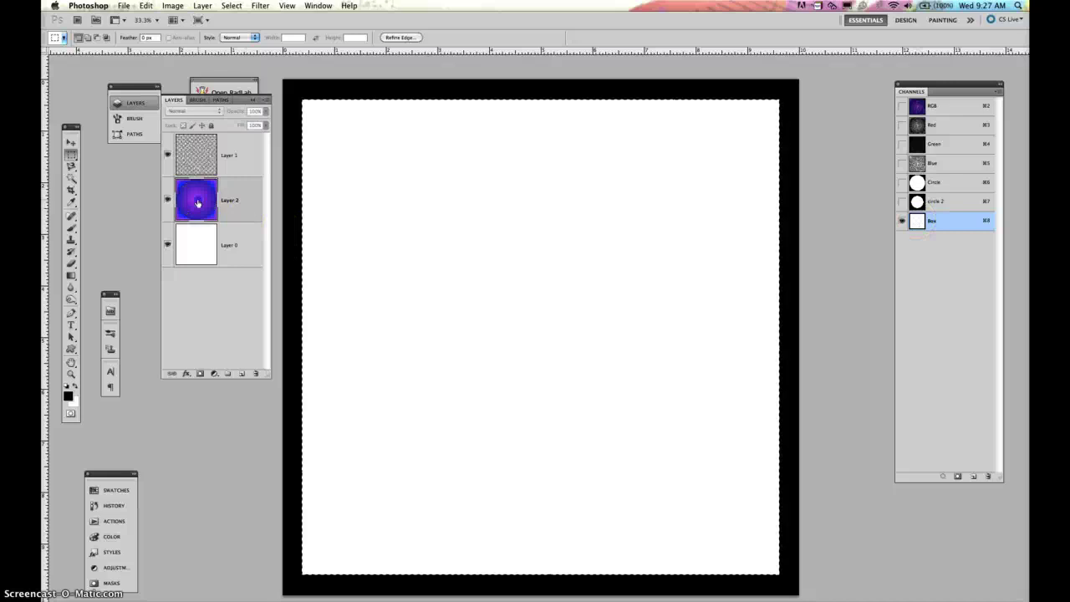
left_click(196, 200)
left_click(232, 5)
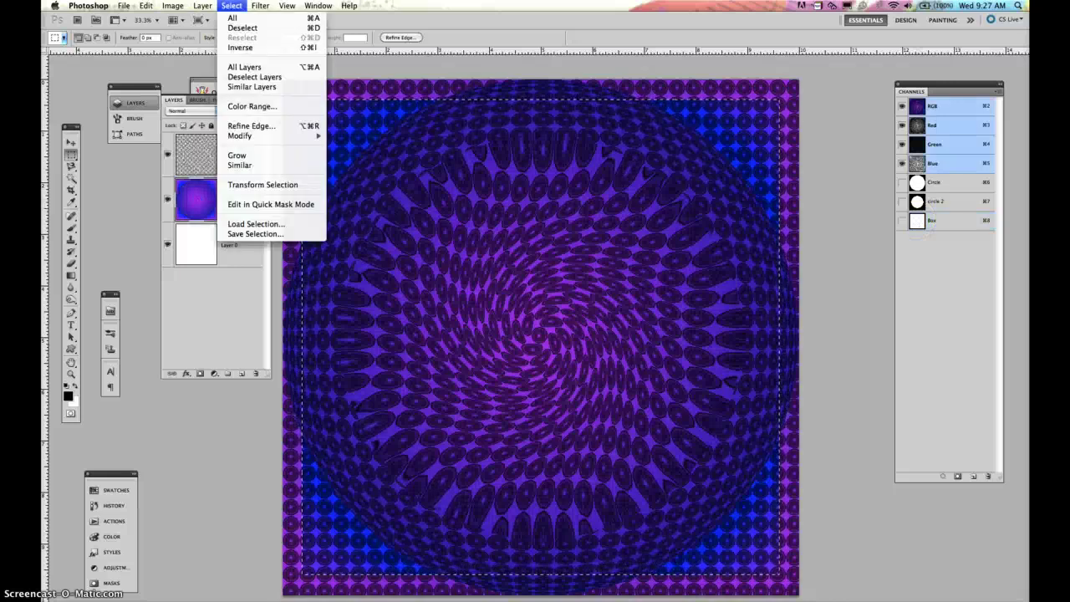
left_click(240, 48)
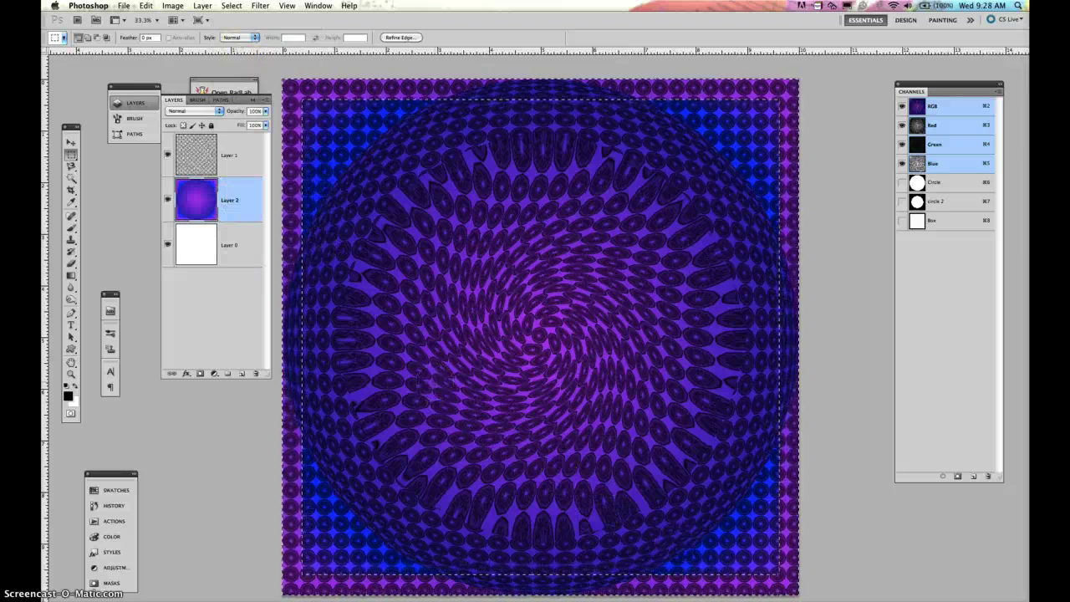
- Try a Levels midtone adjustment on the border, then cancel it
key("super+l")
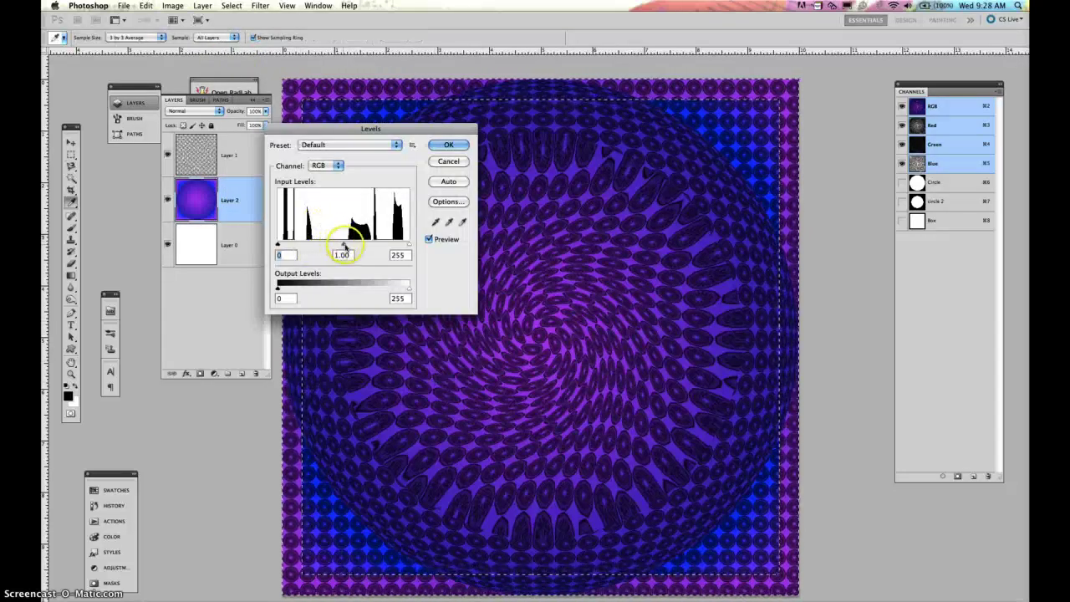
left_click_drag(344, 245, 335, 244)
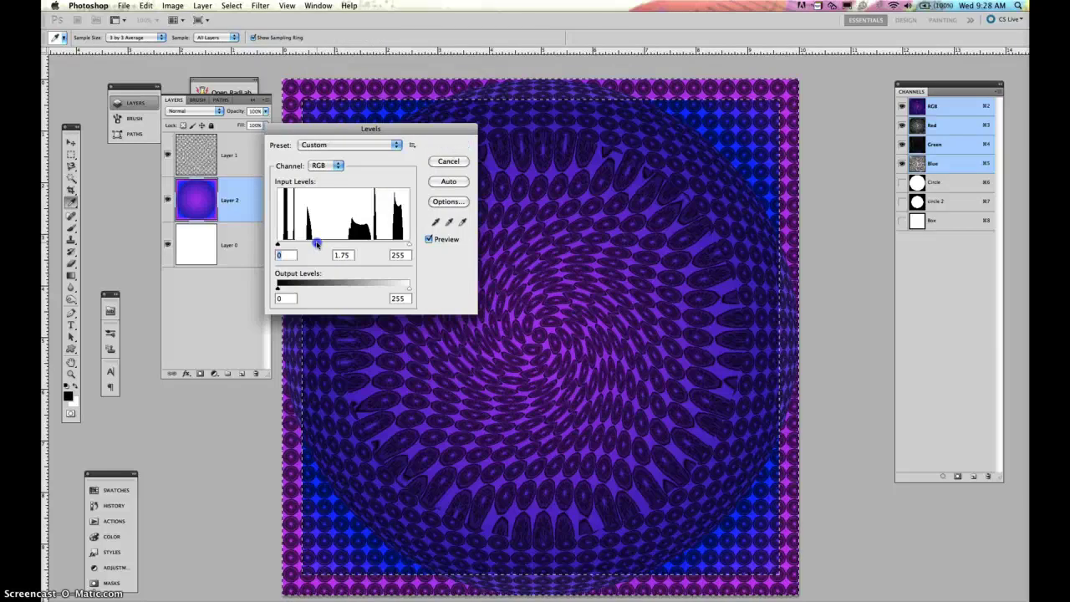
left_click(449, 161)
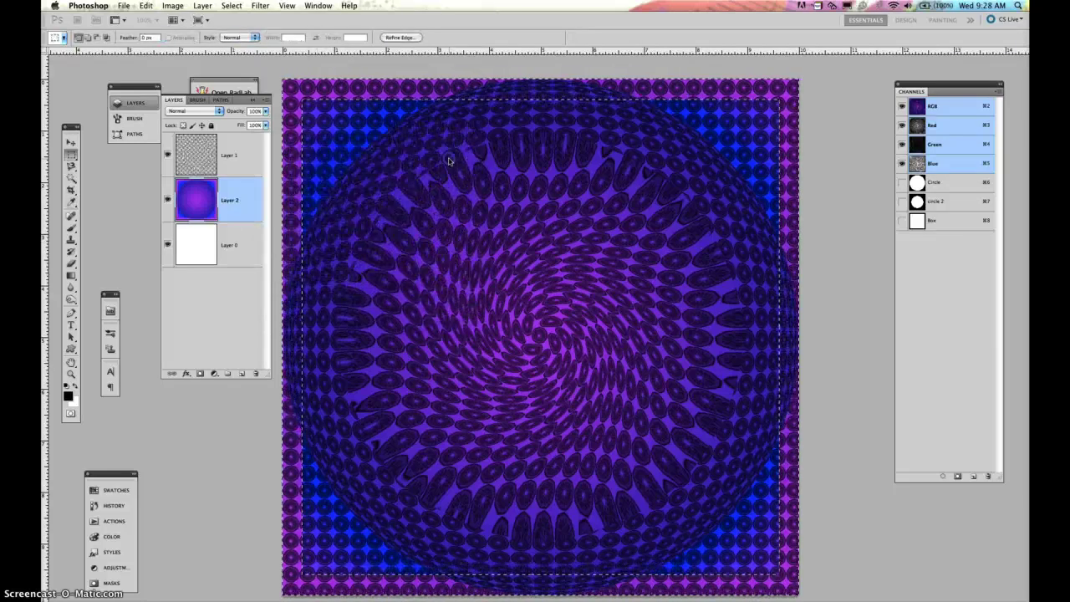
- Add a new layer and fill the border selection with a top-to-bottom gradient
left_click(240, 374)
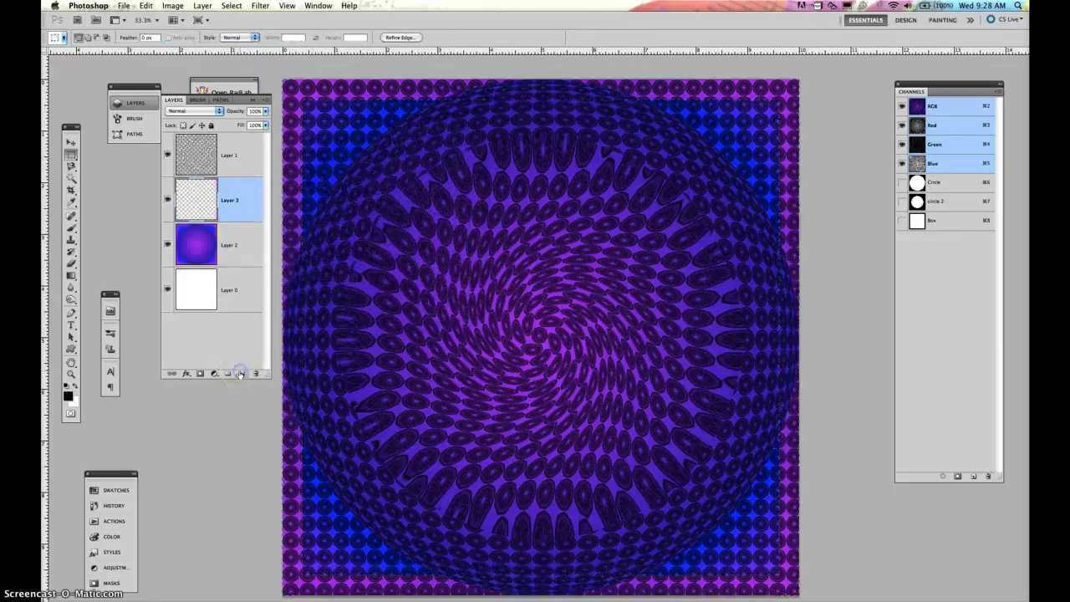
left_click(71, 277)
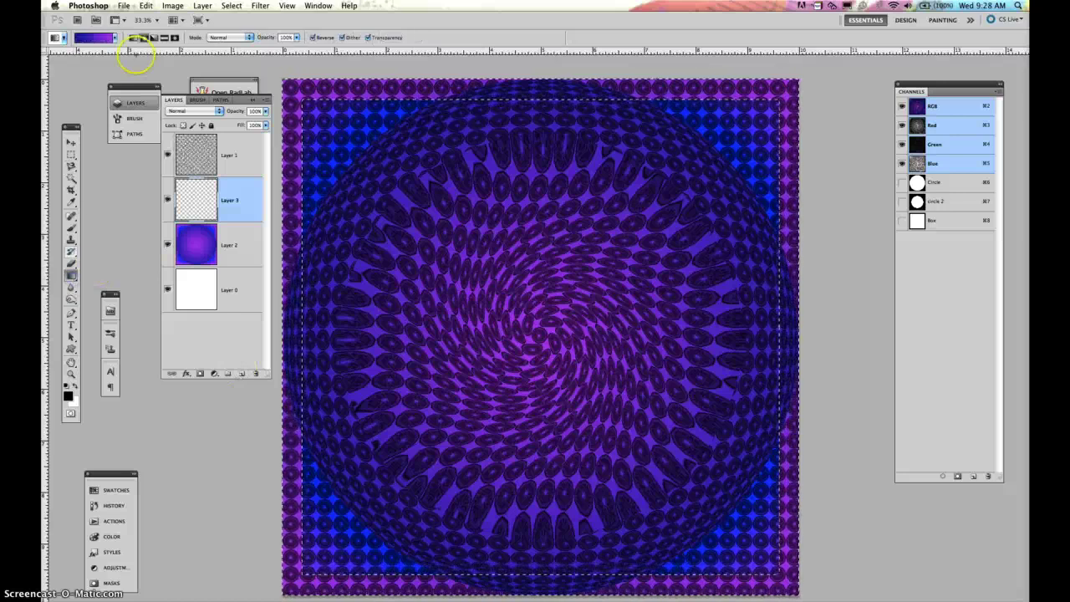
left_click(166, 38)
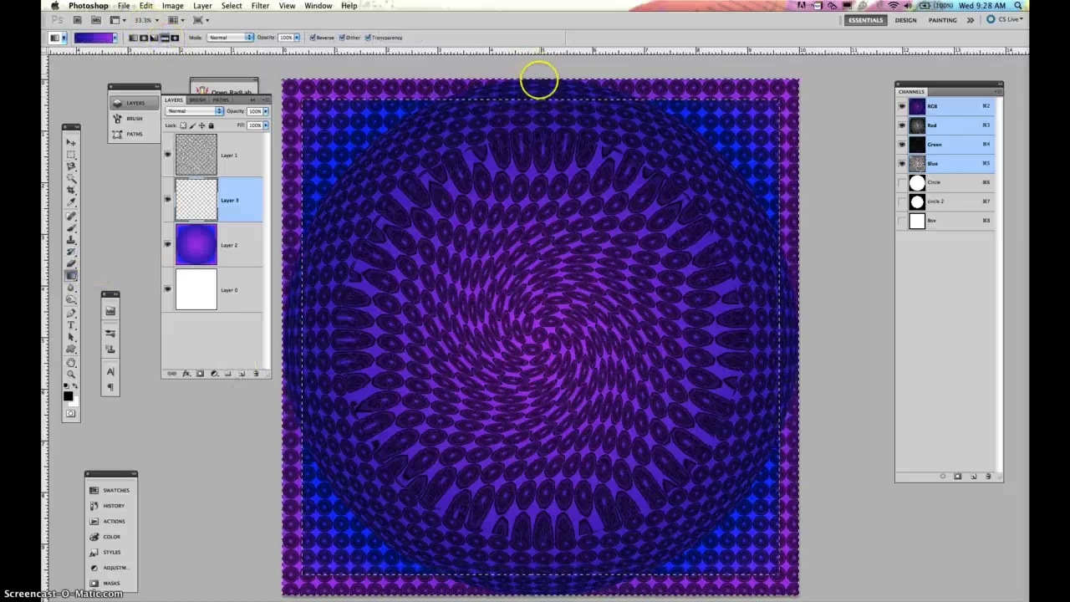
left_click_drag(540, 82, 552, 599)
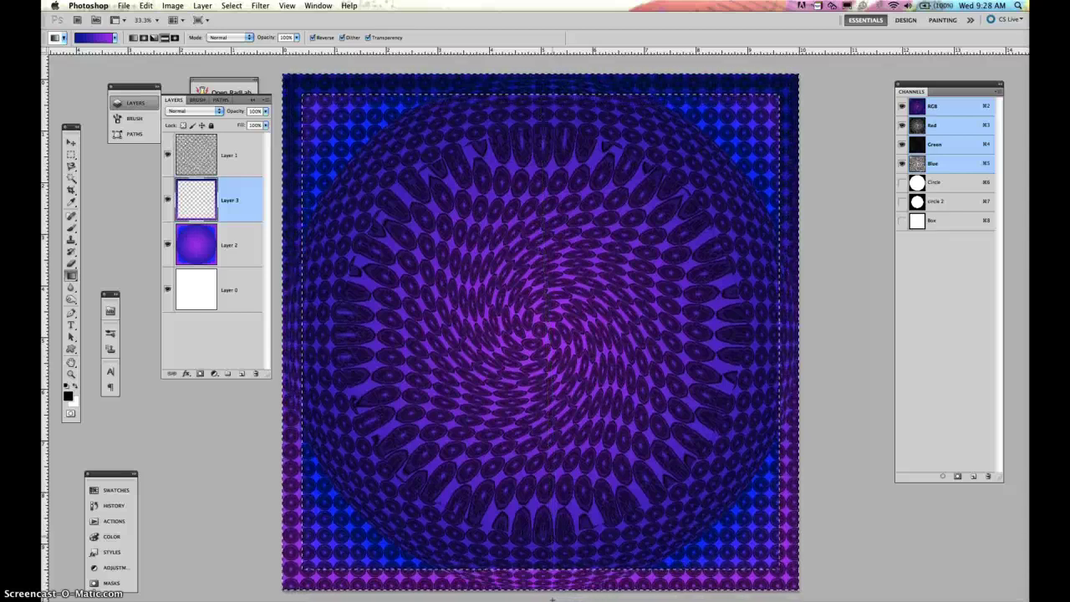
- Give Layer 3 a Bevel and Emboss effect and clear the selection
double_click(211, 201)
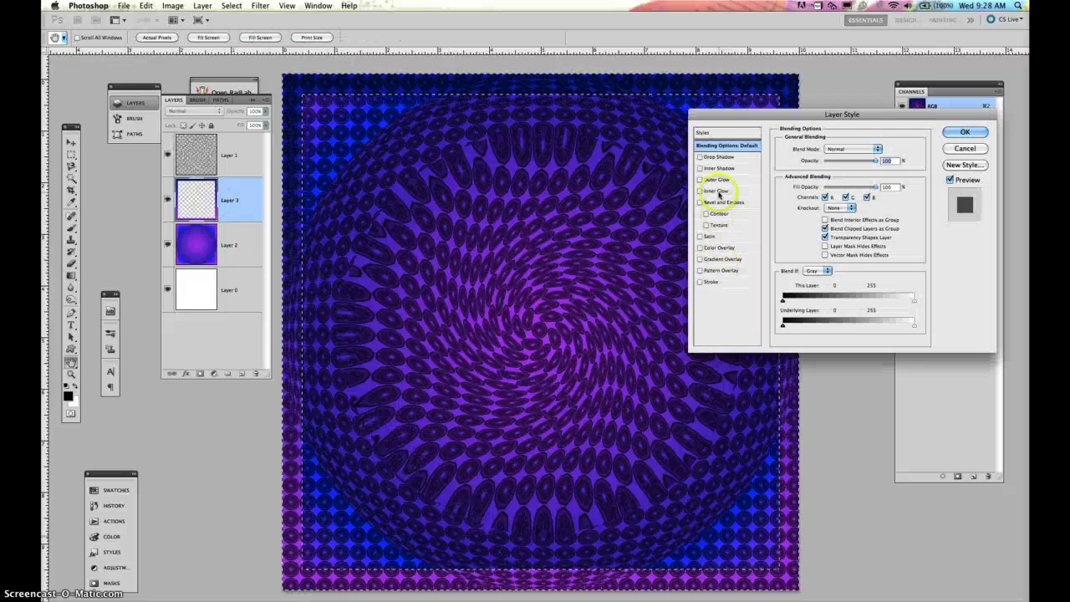
left_click(713, 203)
left_click(965, 132)
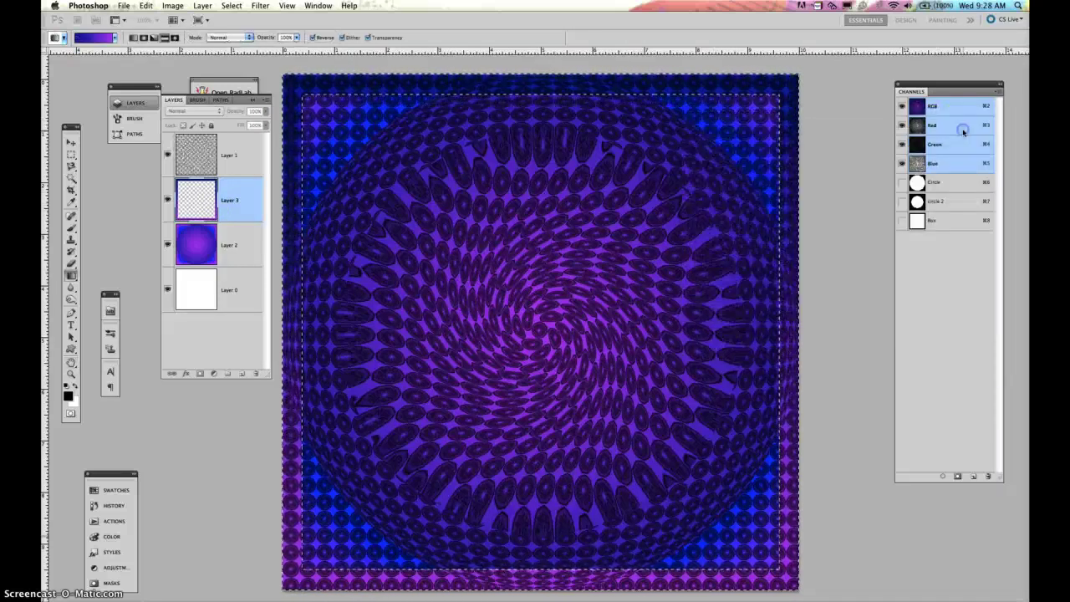
key("super+d")
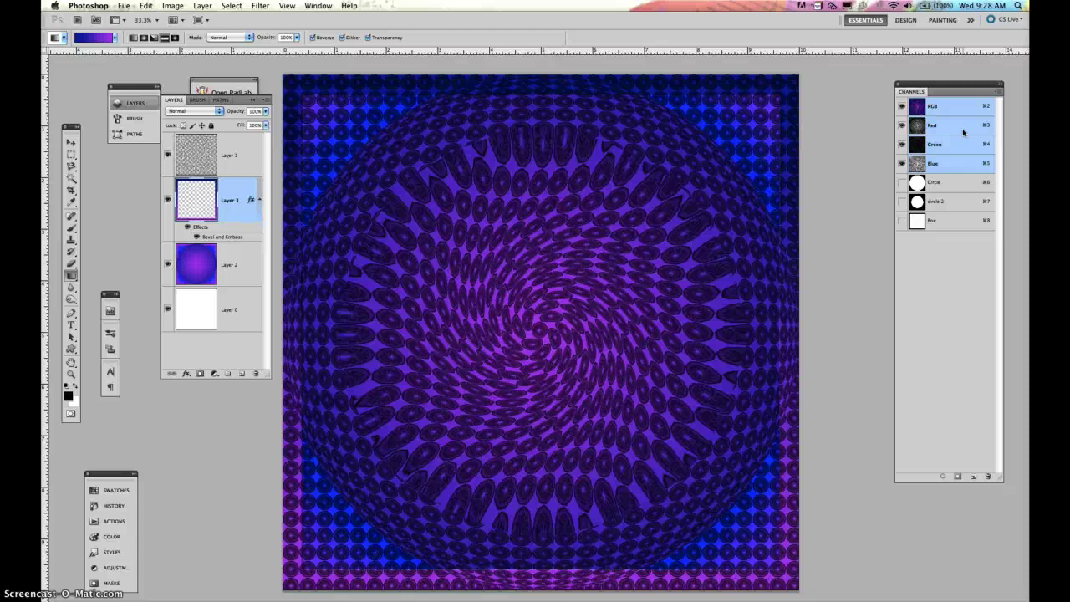
- Stamp all visible layers into Layer 4 and move it to the top of the stack
key("super+alt+shift+e")
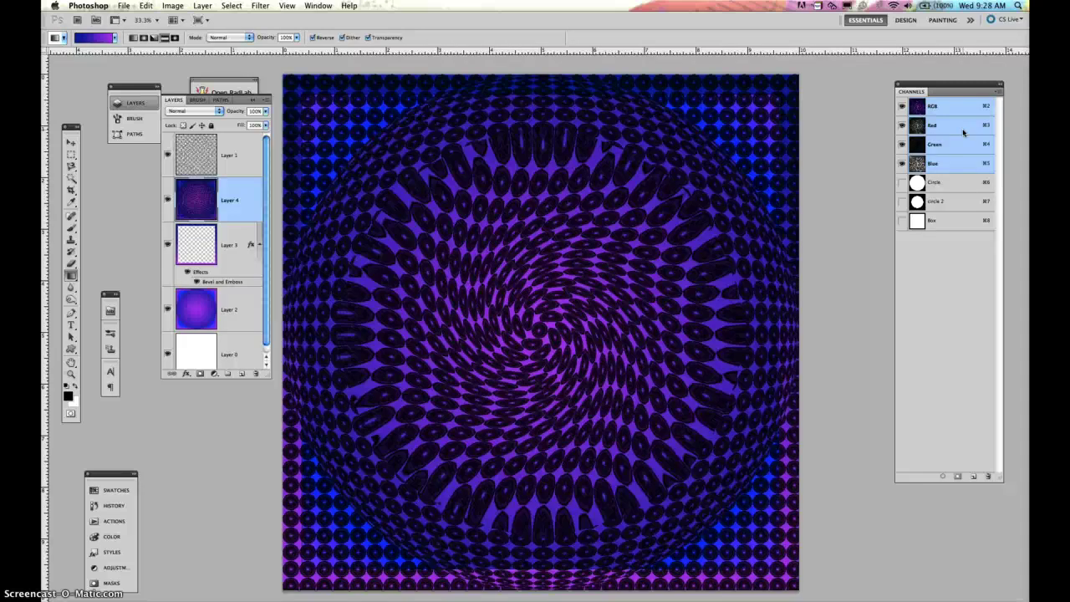
left_click_drag(198, 208, 201, 156)
left_click_drag(193, 203, 186, 143)
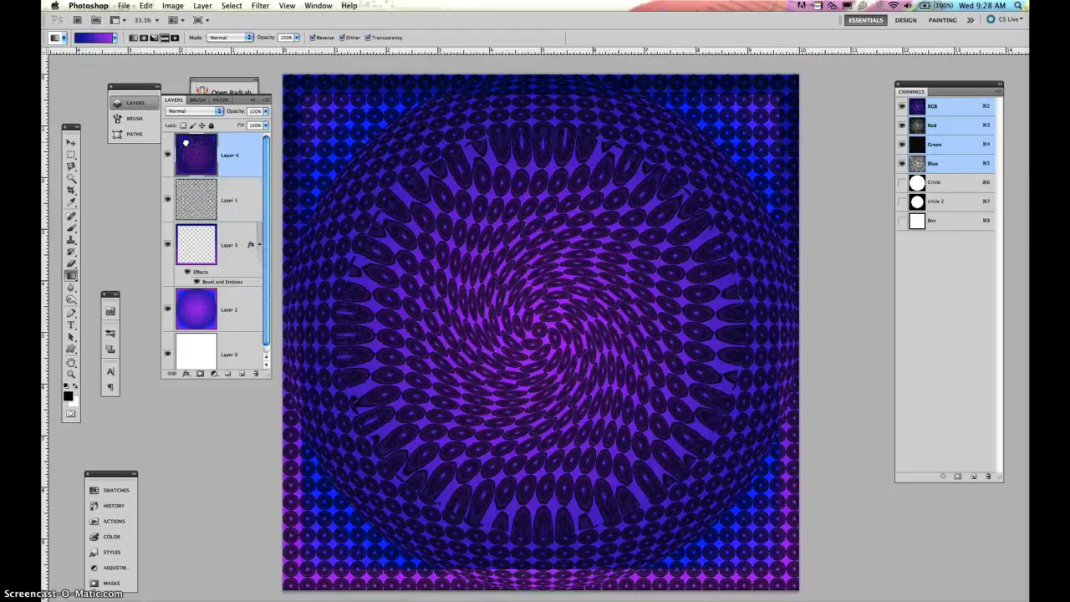
- Select the whole canvas and start a new 3000 × 3000 px document from the clipboard
key("super+a")
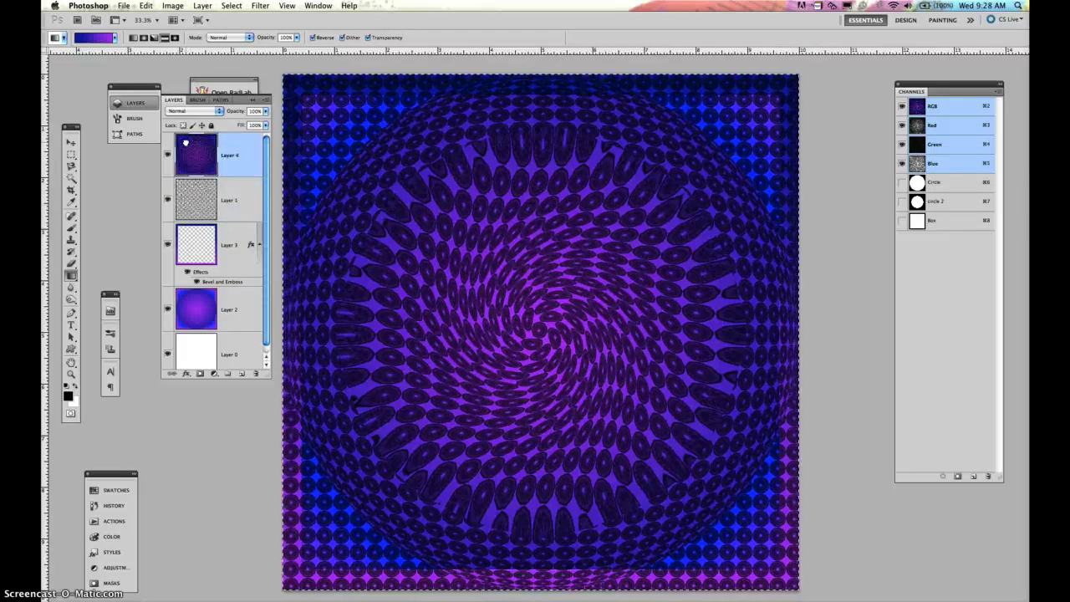
left_click(124, 6)
left_click(123, 6)
key("super+n")
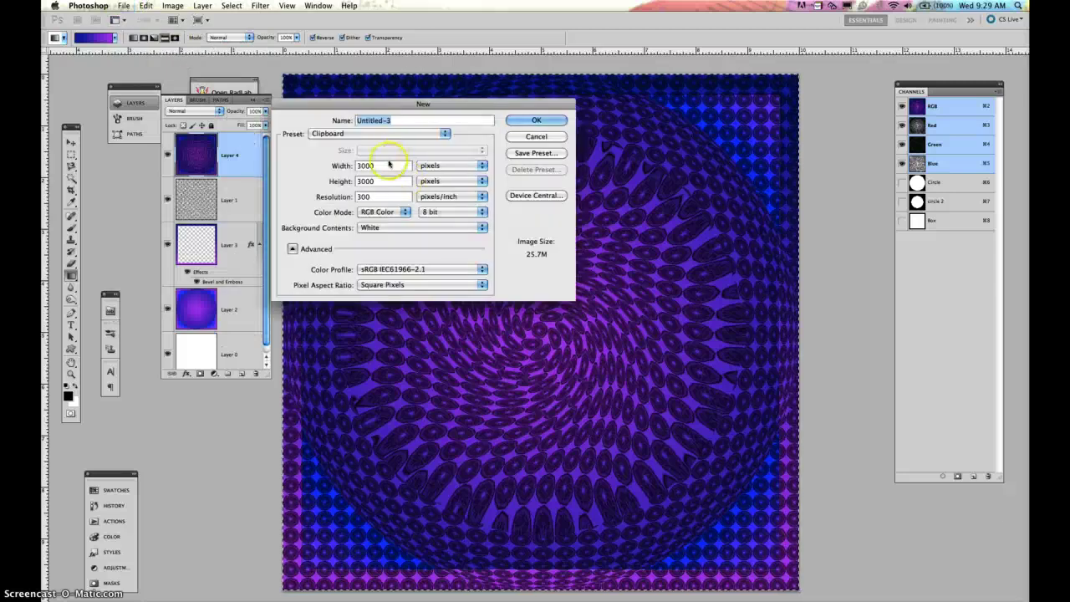
- Create the blank document, paste the sphere artwork, and scale it to about 50% in the top-left quarter
left_click(528, 120)
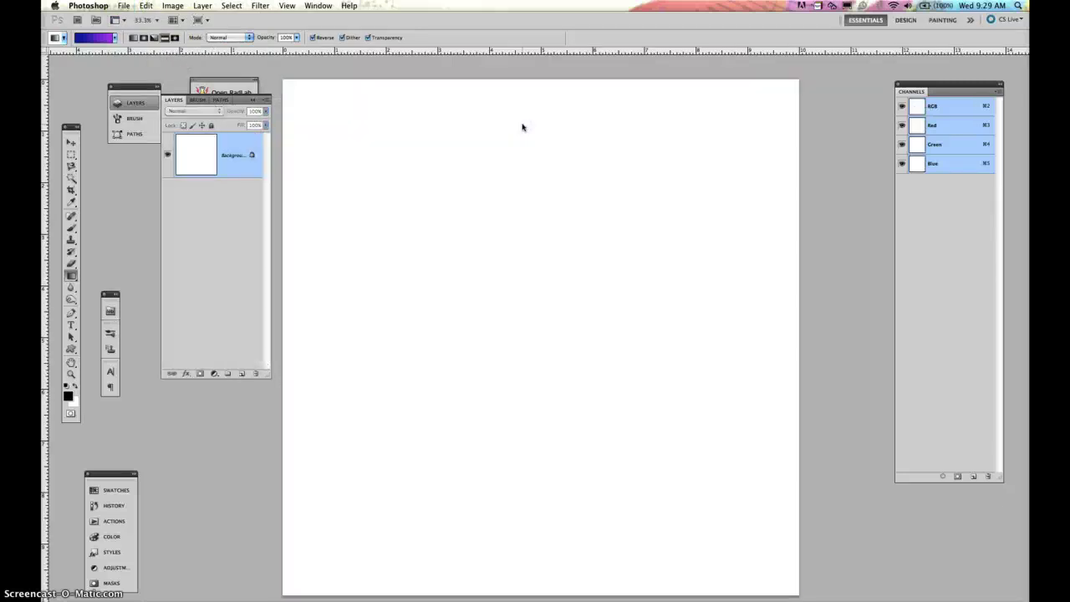
key("super+v")
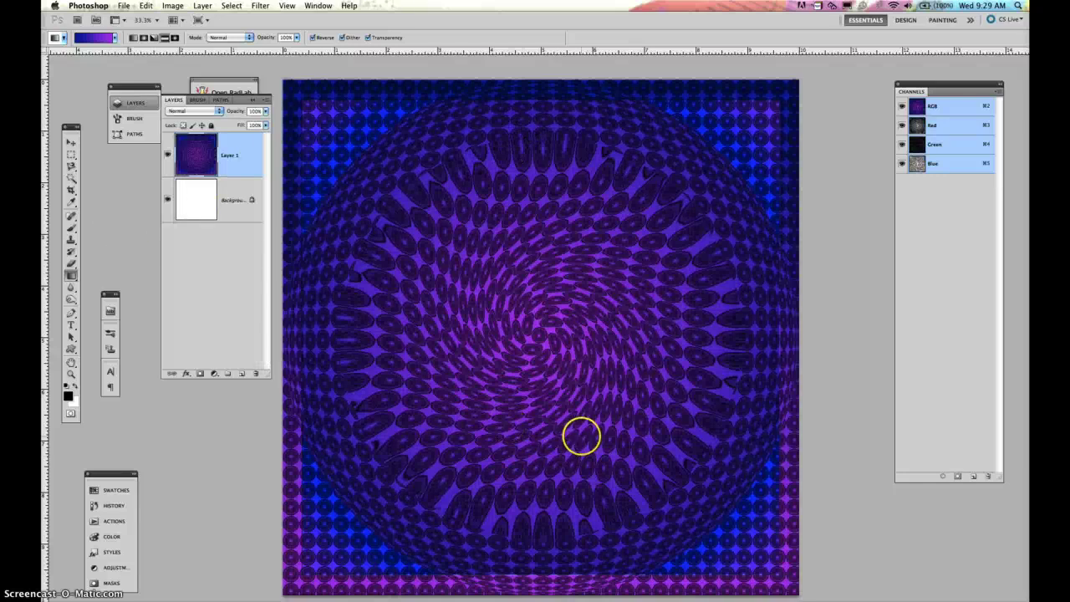
key("super+t")
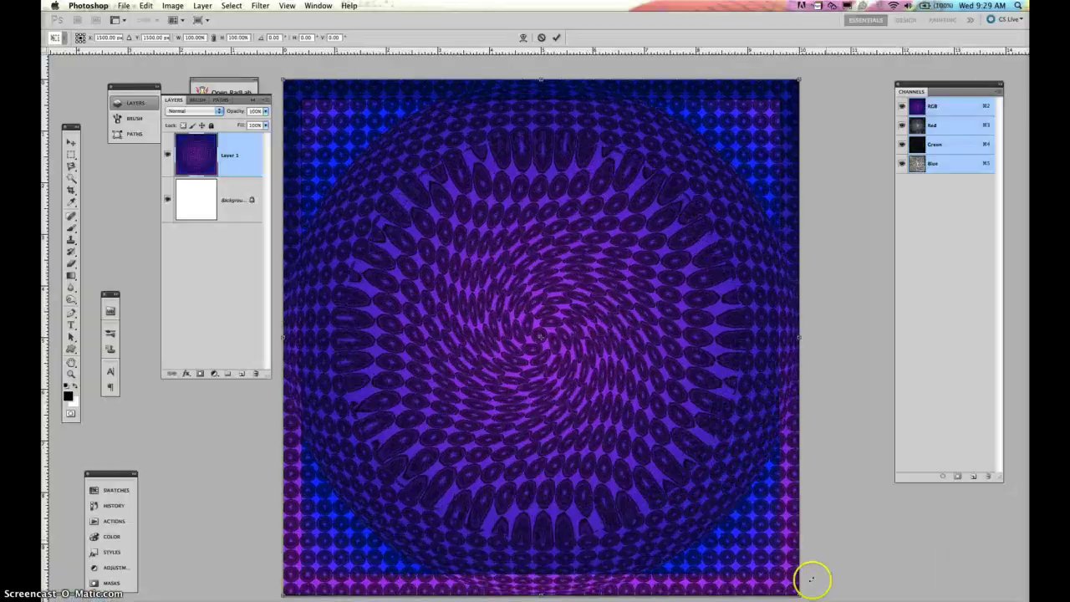
left_click_drag(800, 588, 500, 344)
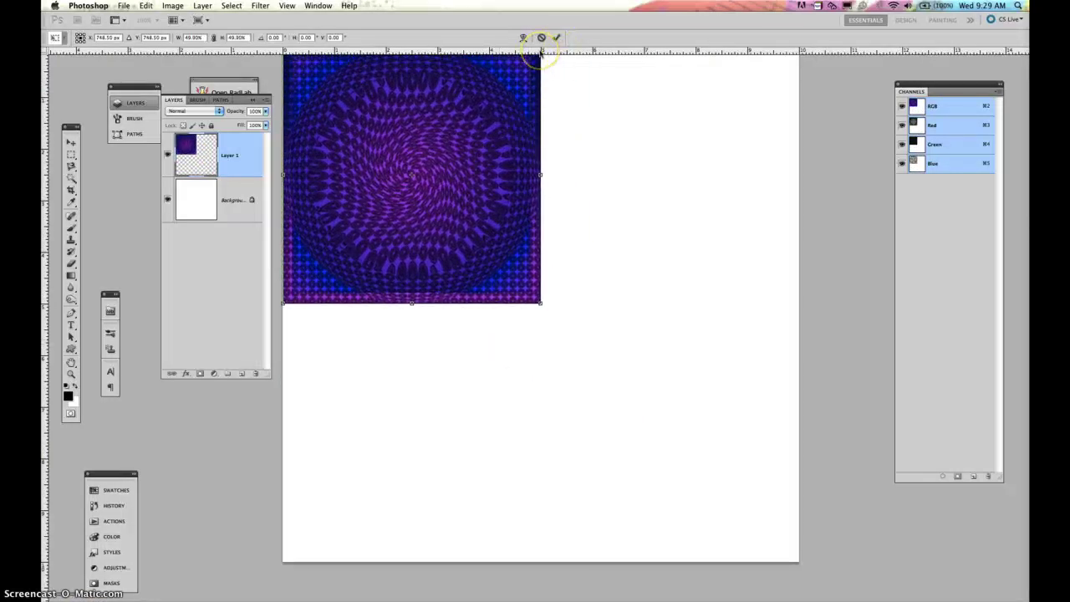
- Commit the scaled tile, duplicate it, and move the copy into the top-right quarter
key("g")
key("Return")
key("super+j")
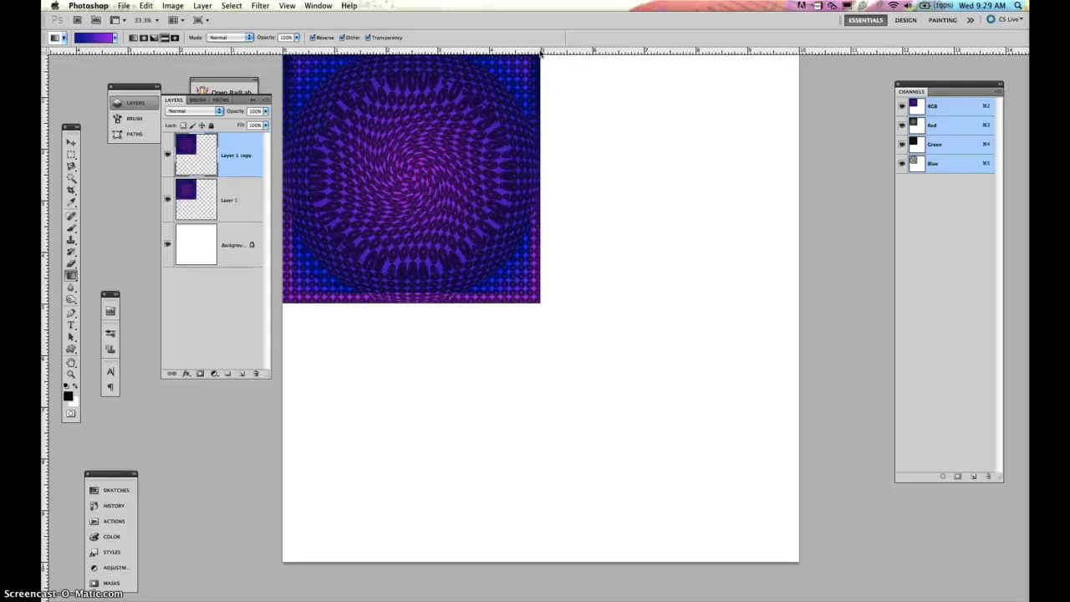
left_click(70, 141)
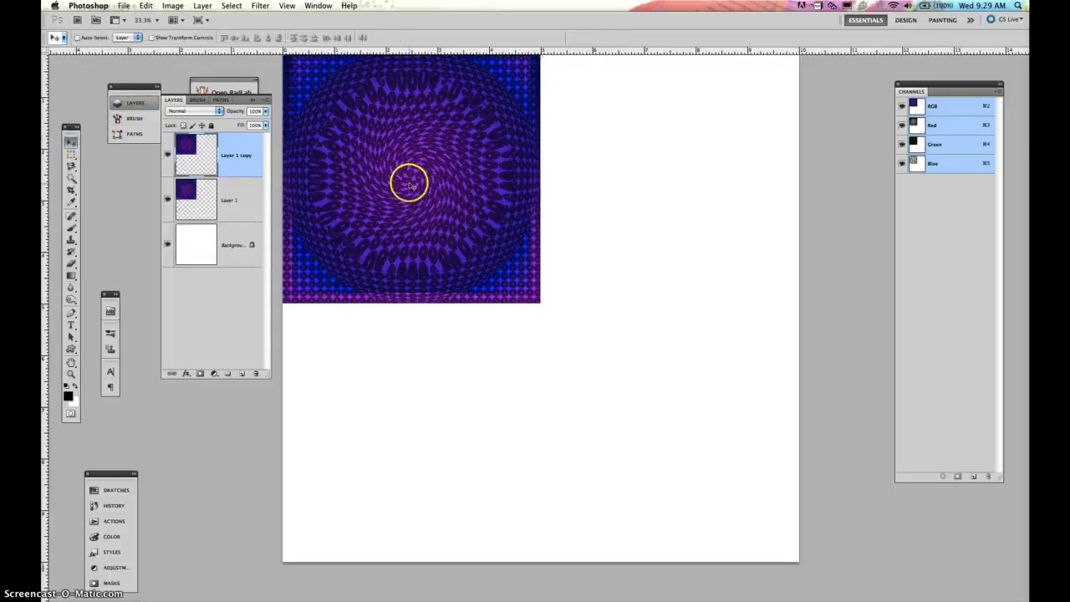
left_click_drag(406, 179, 665, 193)
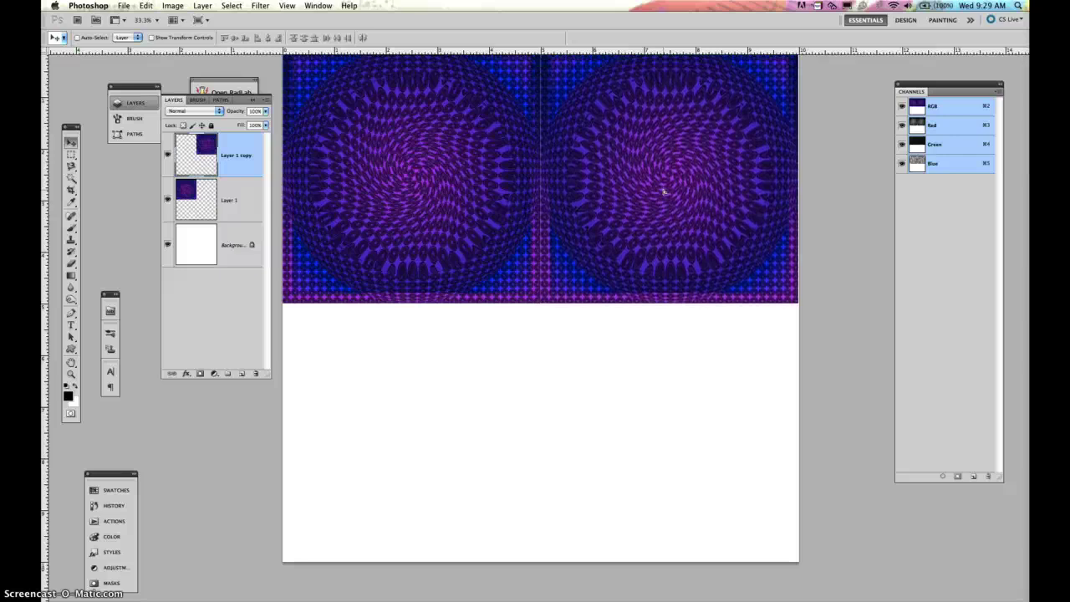
- Duplicate the tile twice more, moving one copy into the bottom-right quarter
key("super+j")
left_click_drag(649, 186, 400, 468)
key("super+j")
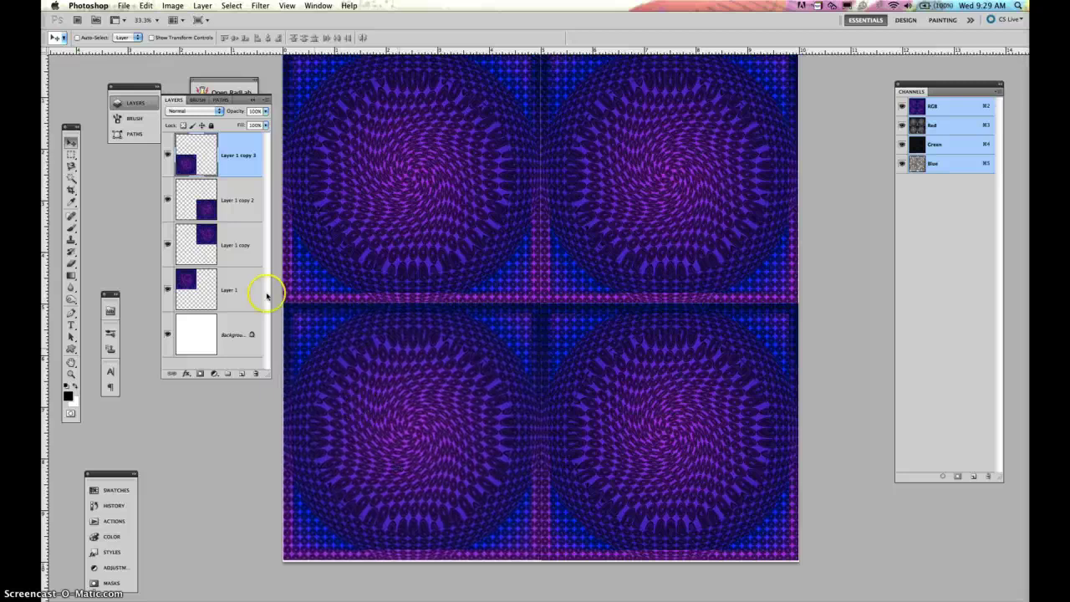
- Invert the lower-left and top-right tiles to green-yellow
left_click(201, 171)
key("super+i")
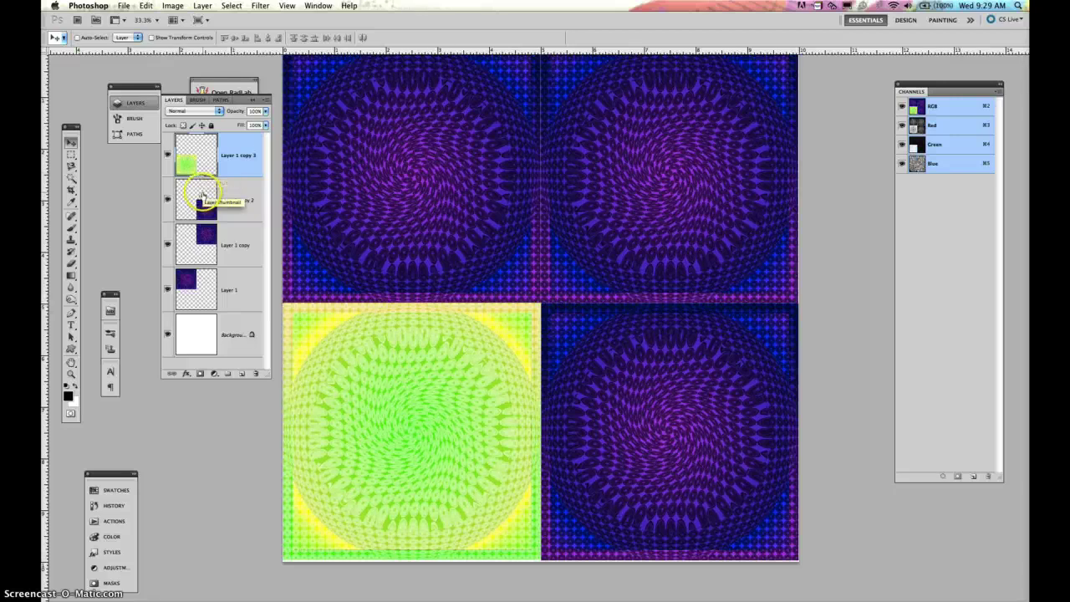
left_click(178, 258)
key("super+i")
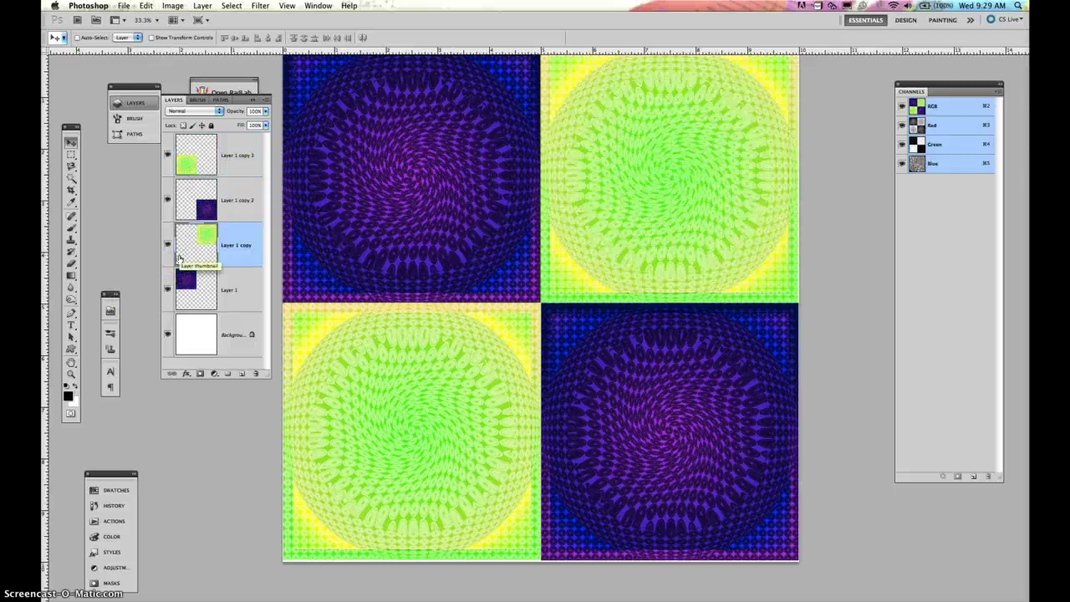
- Retune the top-right tile with Levels, adjusting the RGB black point, midtones and Red channel midtones
key("super+l")
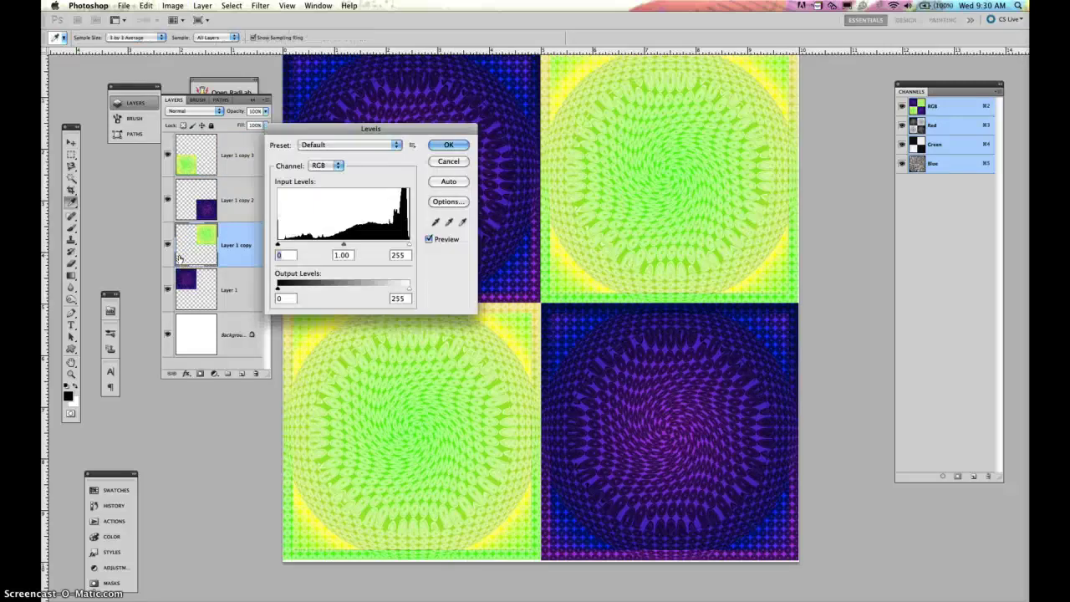
left_click_drag(343, 244, 398, 244)
left_click_drag(279, 245, 344, 243)
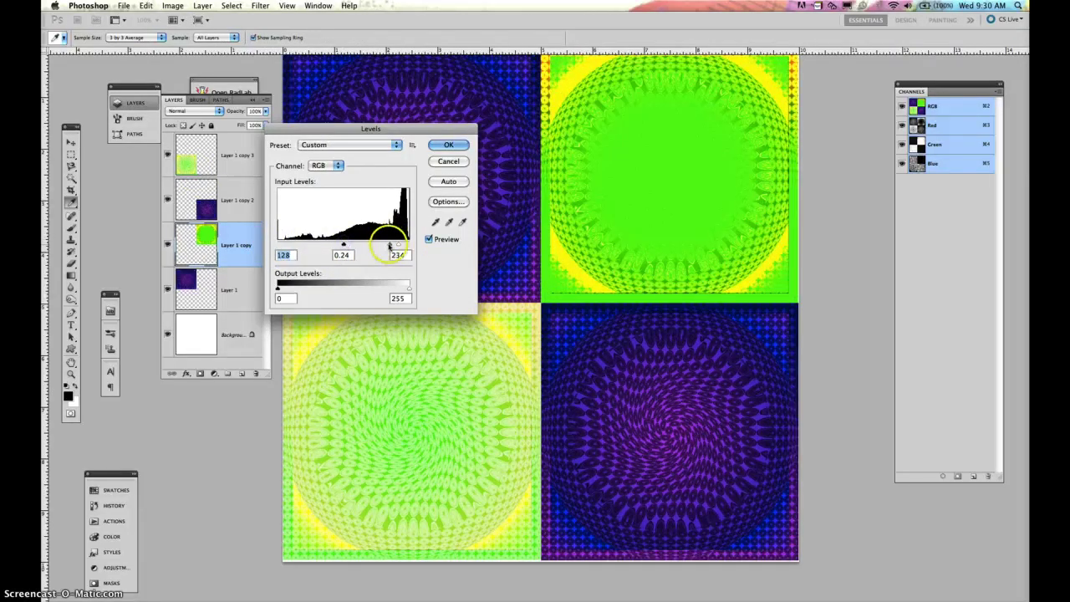
left_click_drag(386, 244, 346, 244)
left_click(326, 166)
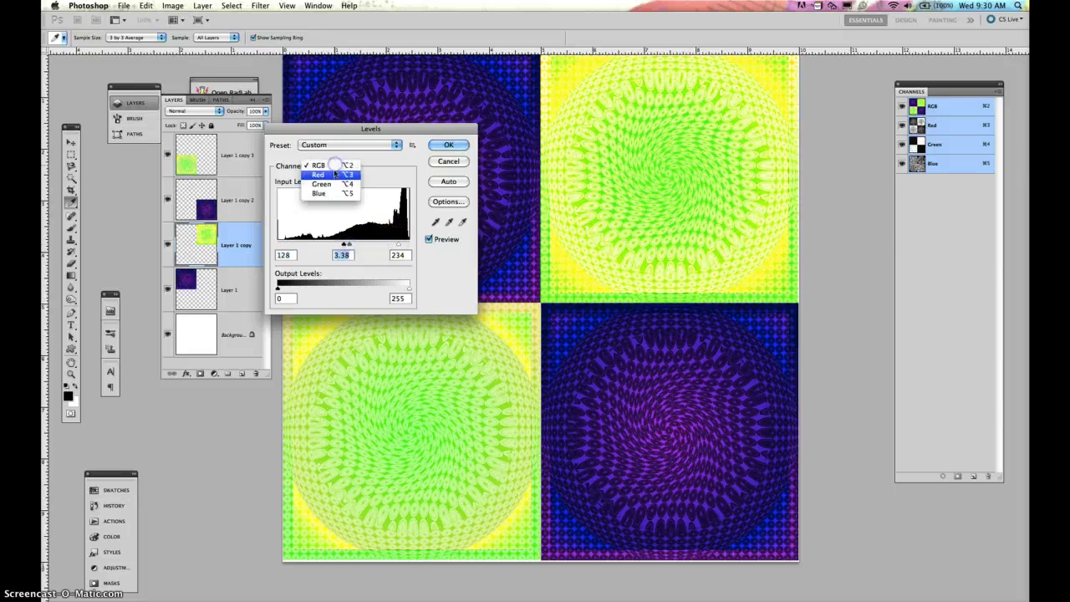
left_click(334, 174)
left_click_drag(344, 244, 386, 244)
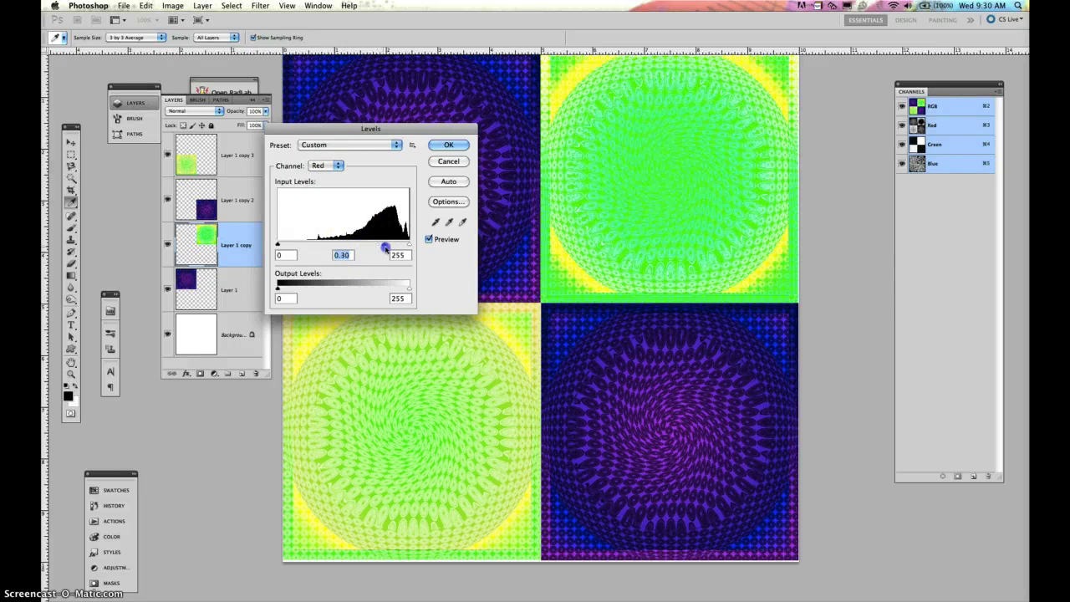
left_click(449, 146)
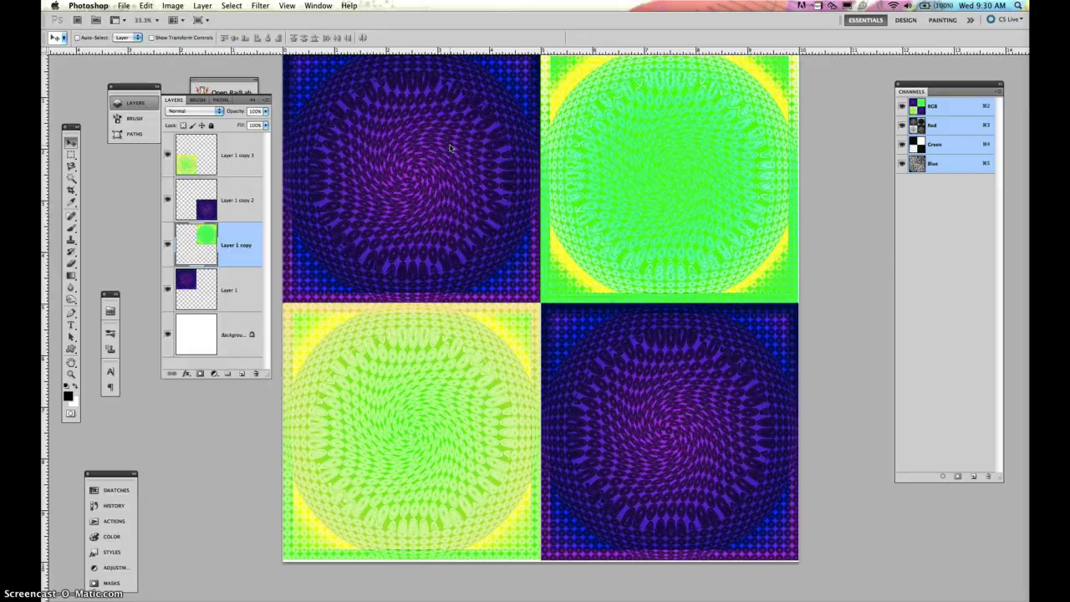
- Return to the original swirled-sphere document from the Window menu and select Layer 1
left_click(329, 6)
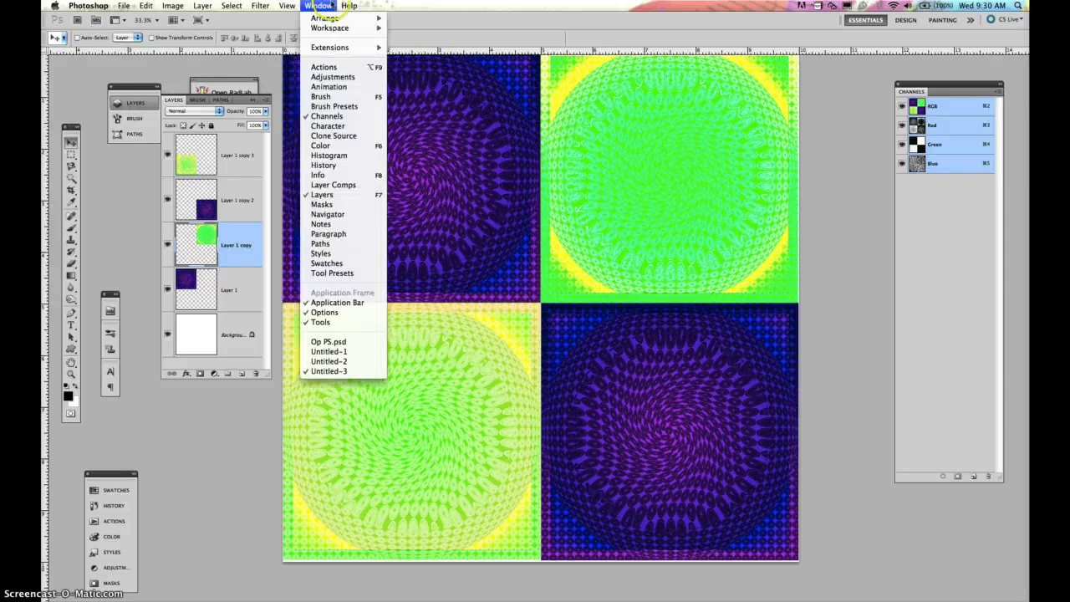
left_click(365, 352)
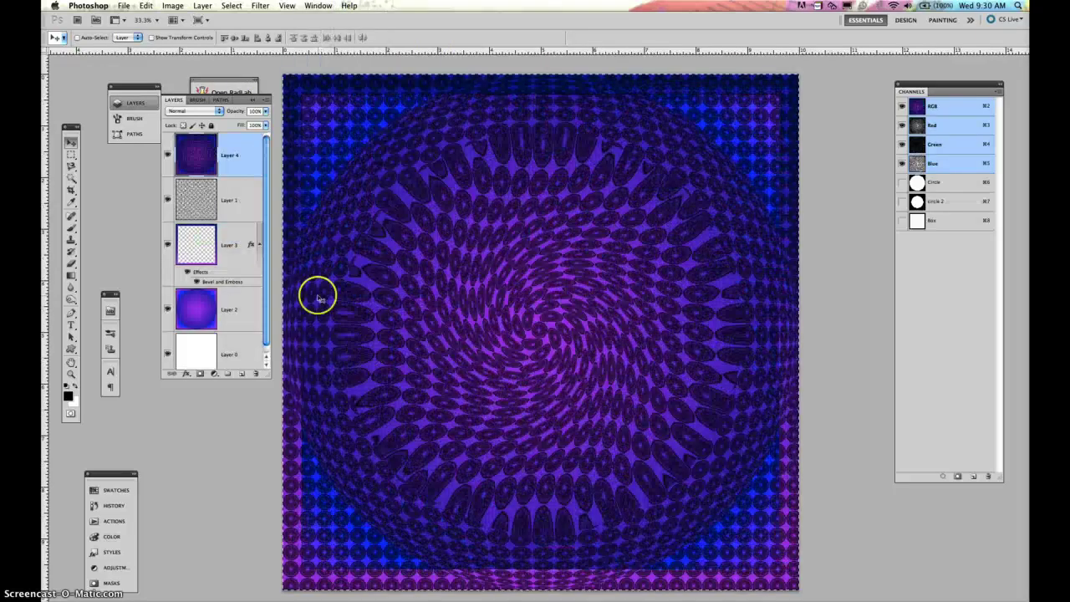
left_click(199, 205)
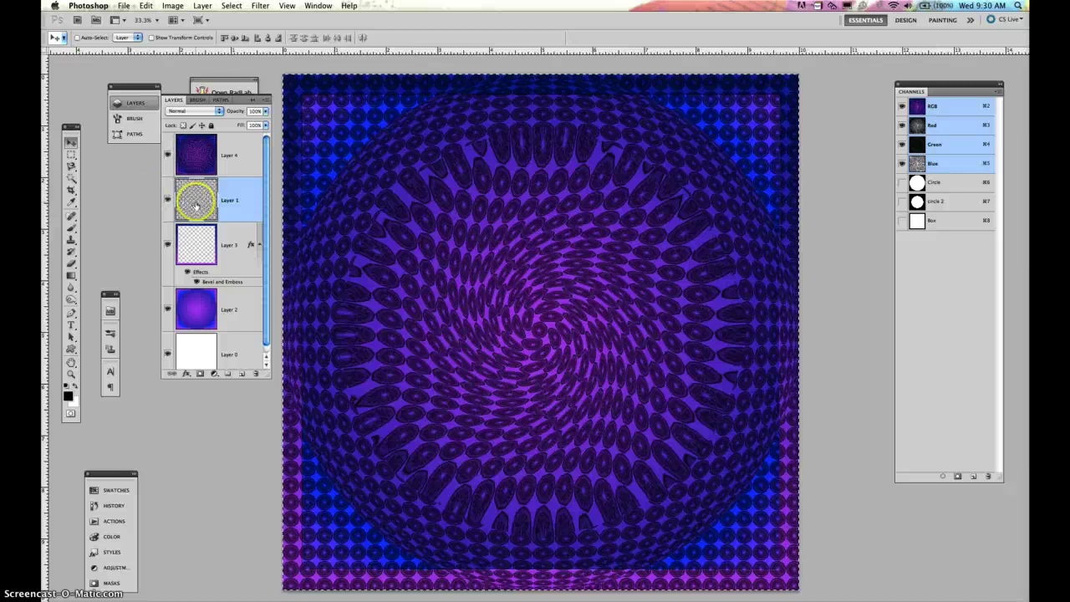